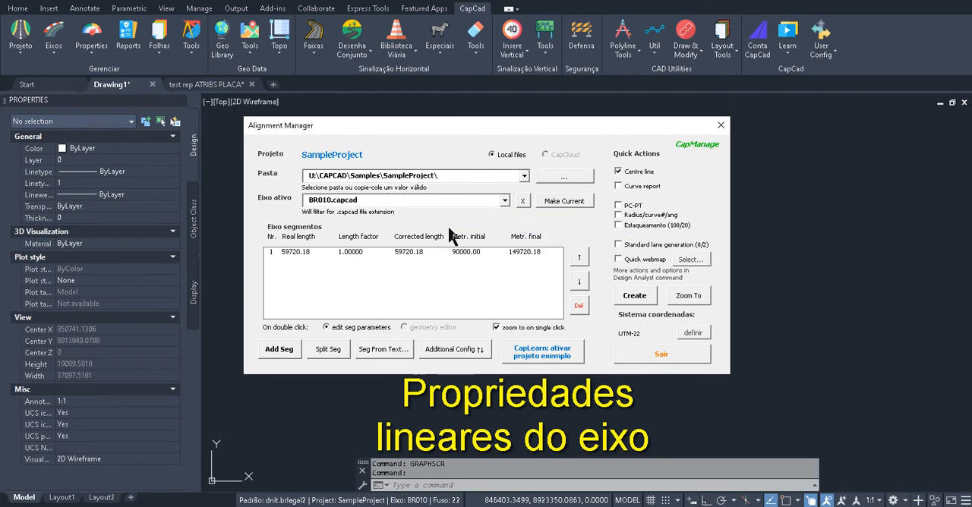
Zoom to the BR010 alignment and create its centre line with 100/20 stationing
click(689, 295)
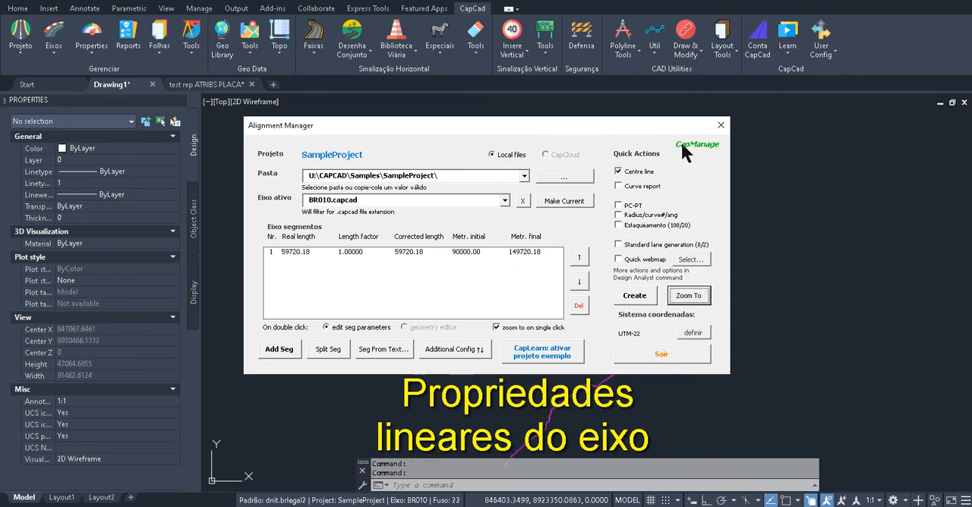
drag(405, 130, 511, 118)
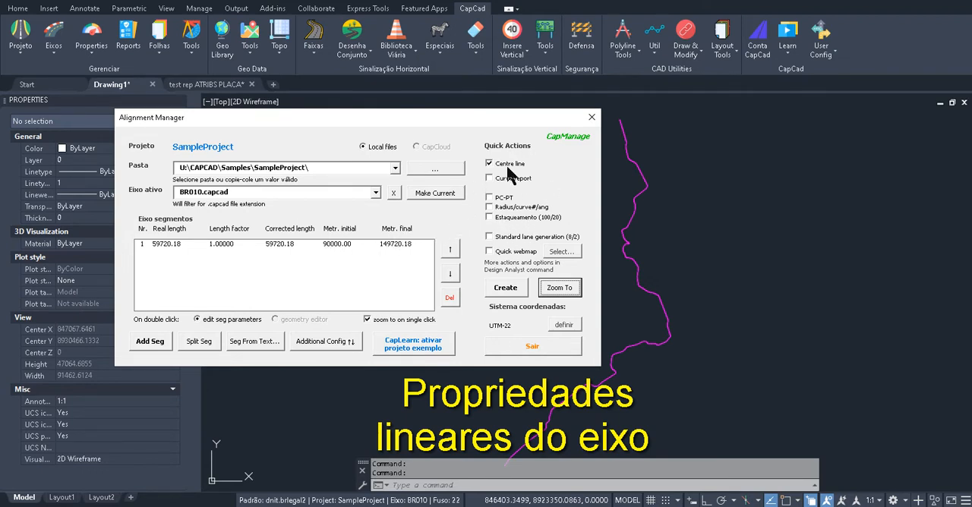
drag(538, 123, 443, 99)
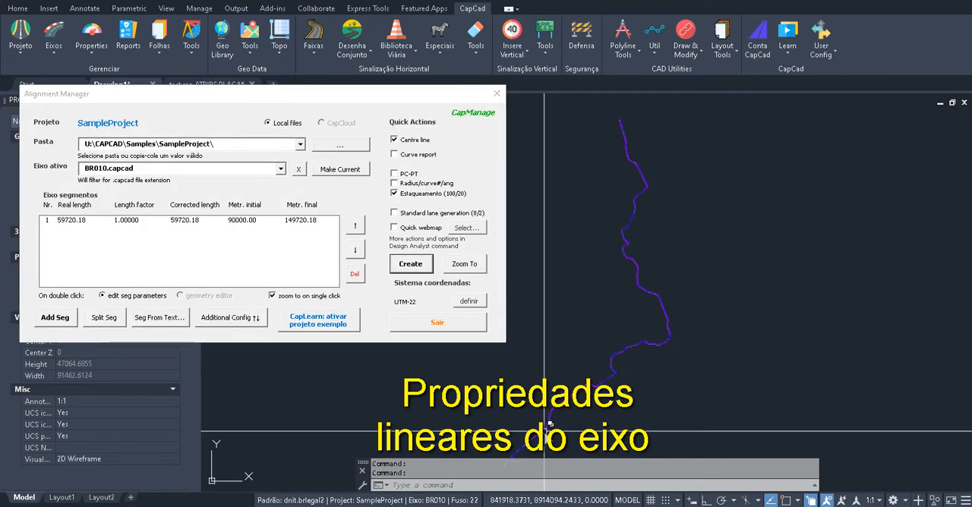
Examine the stationing labels and direction arrows near the start of the alignment, closing the Alignment Manager when done
drag(558, 410, 579, 265)
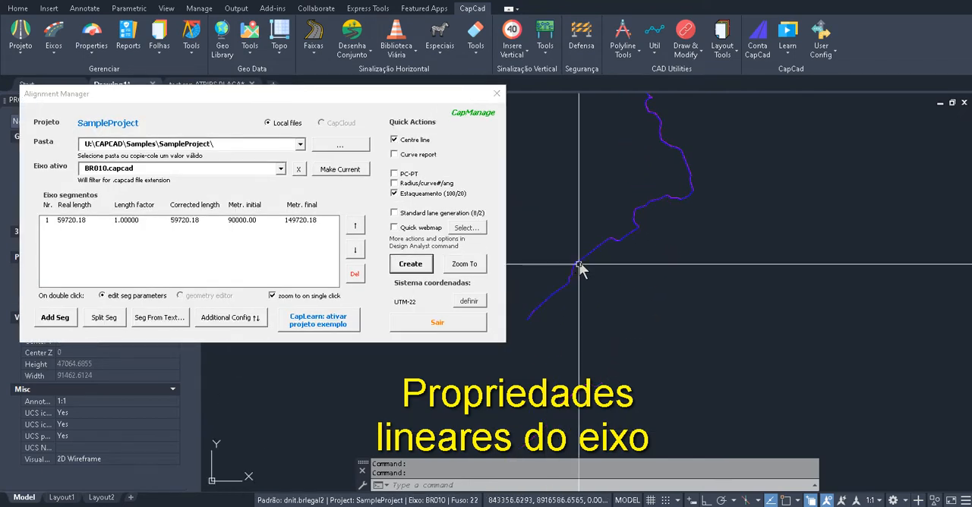
scroll(565, 299, up, 15)
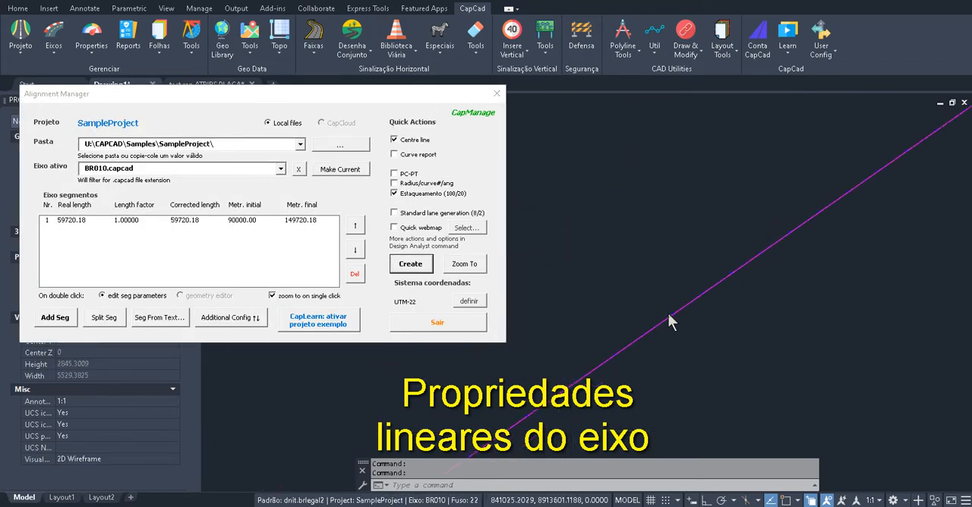
drag(679, 354, 727, 180)
scroll(727, 170, up, 5)
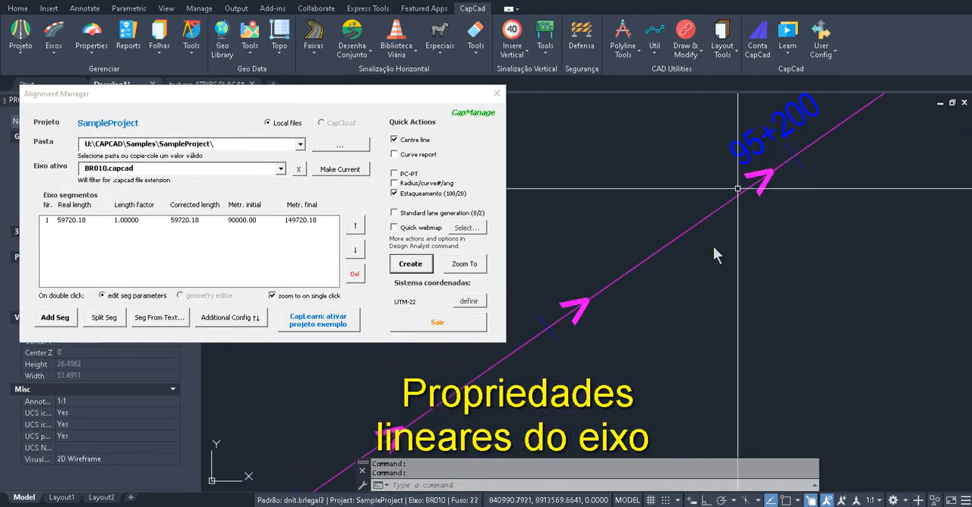
scroll(679, 311, down, 8)
drag(644, 371, 786, 96)
scroll(701, 188, down, 4)
scroll(730, 180, down, 4)
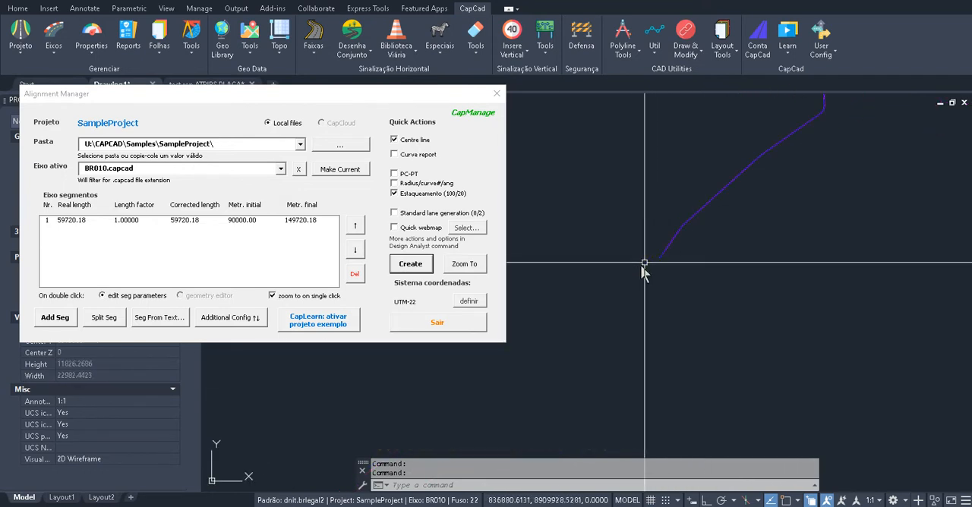
scroll(645, 263, up, 4)
scroll(698, 239, up, 10)
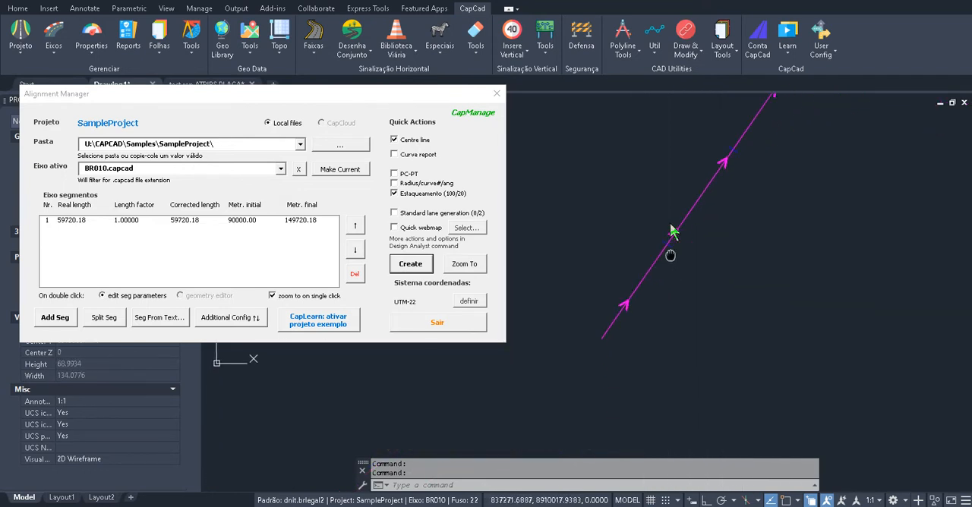
drag(683, 193, 662, 231)
scroll(661, 230, up, 4)
scroll(662, 218, down, 2)
scroll(805, 137, down, 4)
mouse_move(798, 141)
mouse_down()
mouse_move(785, 189)
mouse_move(694, 323)
mouse_up()
drag(828, 145, 777, 187)
scroll(750, 148, up, 4)
drag(795, 147, 678, 269)
click(496, 94)
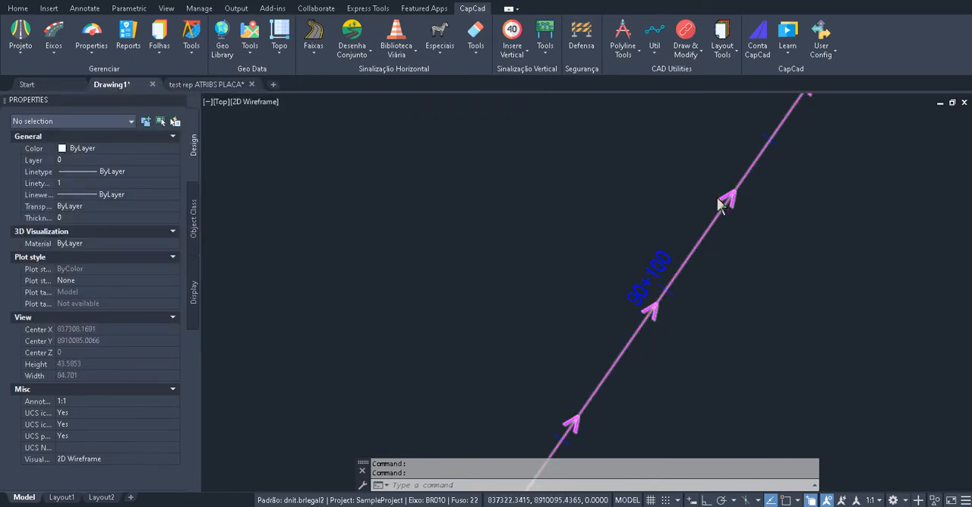
Open the axis properties and display the VelocidadeVia linear property values of sub-axis 1
scroll(716, 198, down, 6)
scroll(783, 183, down, 4)
mouse_move(785, 175)
mouse_down()
mouse_move(438, 286)
mouse_move(366, 395)
mouse_up()
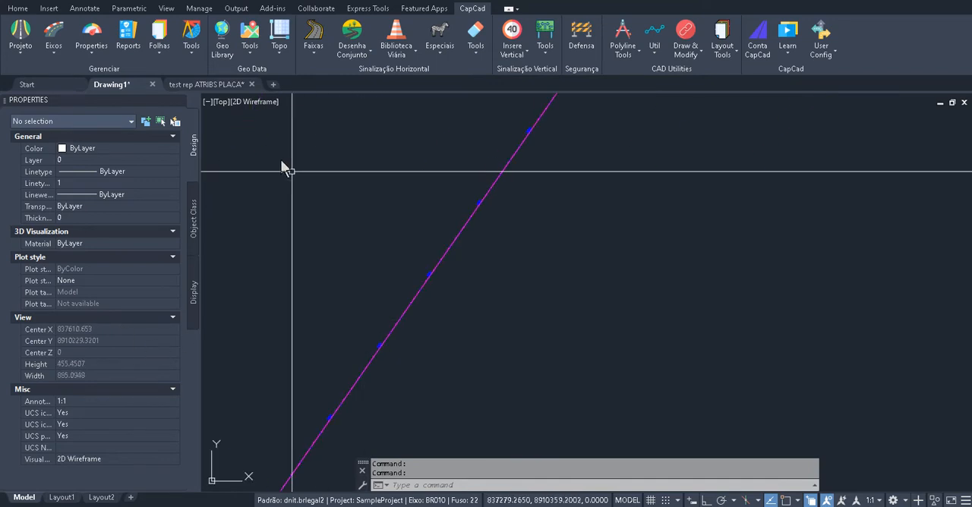
click(91, 34)
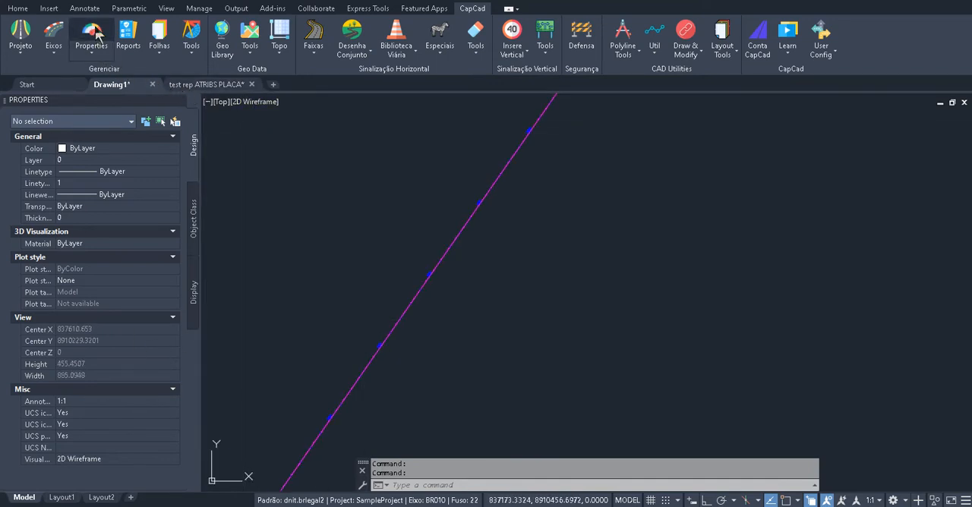
drag(468, 107, 756, 127)
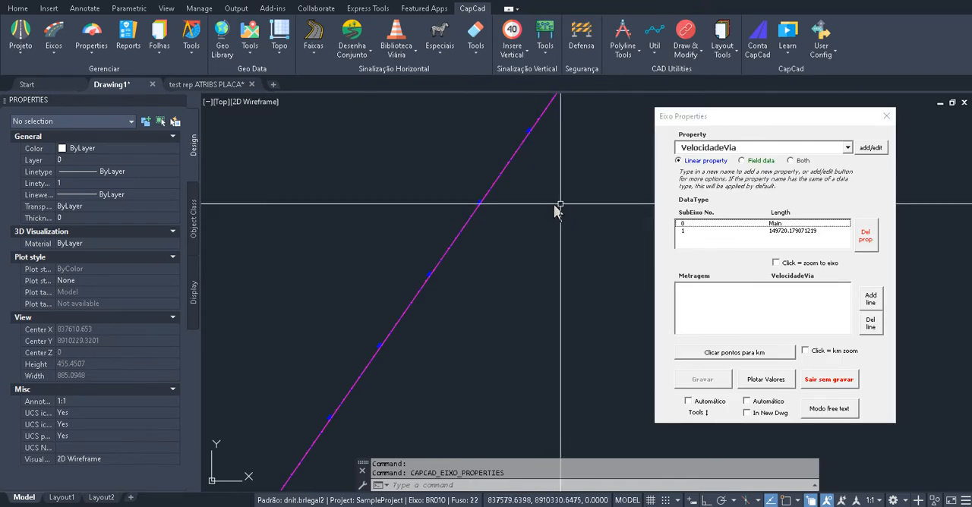
mouse_move(562, 204)
mouse_down()
mouse_move(448, 210)
mouse_move(466, 217)
mouse_up()
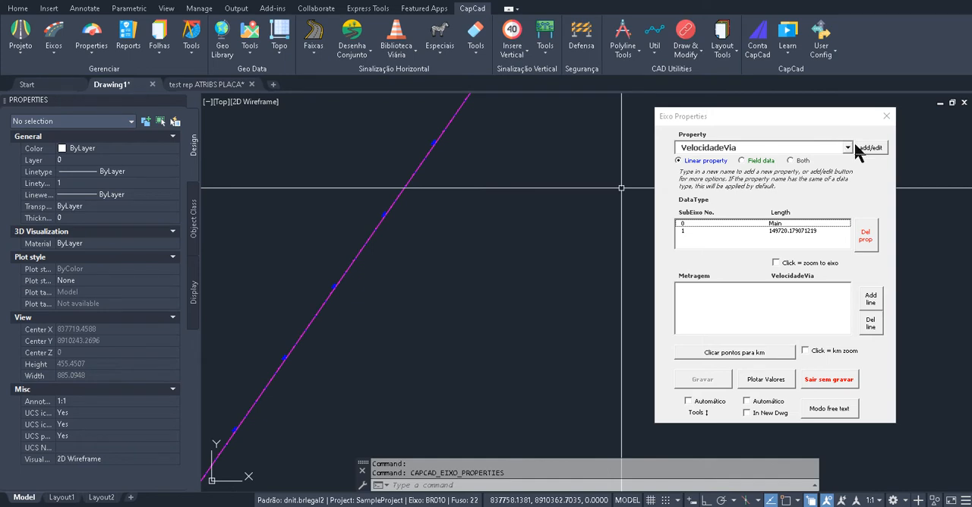
click(775, 231)
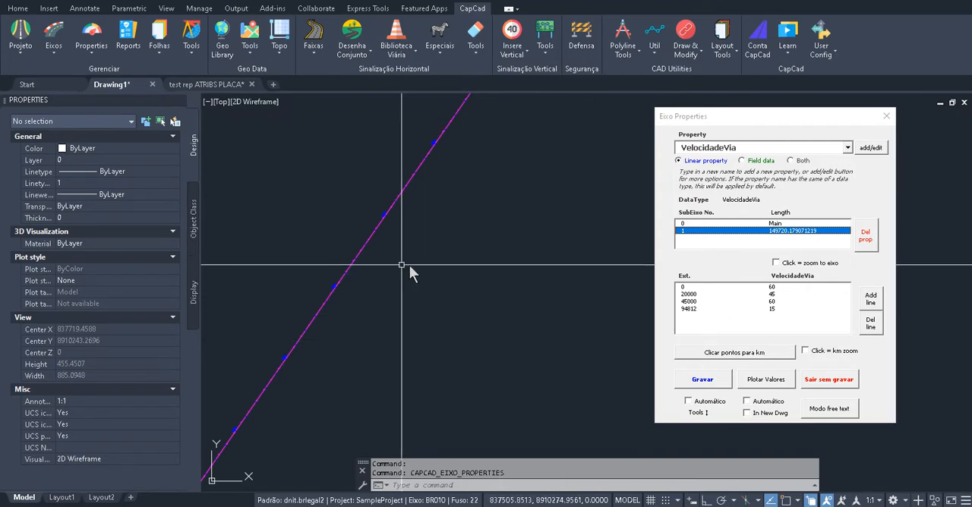
Plot the VelocidadeVia values along the alignment over the existing centre line
scroll(446, 279, down, 15)
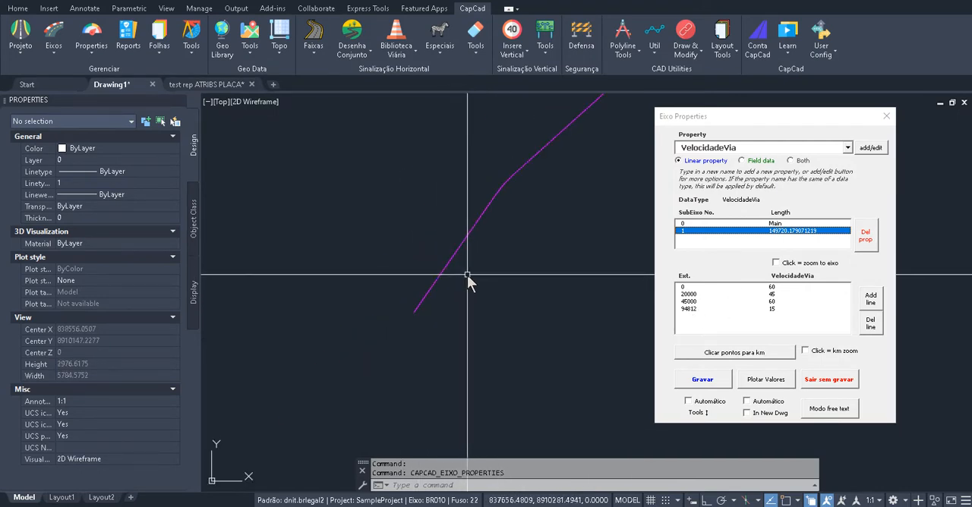
scroll(486, 319, down, 4)
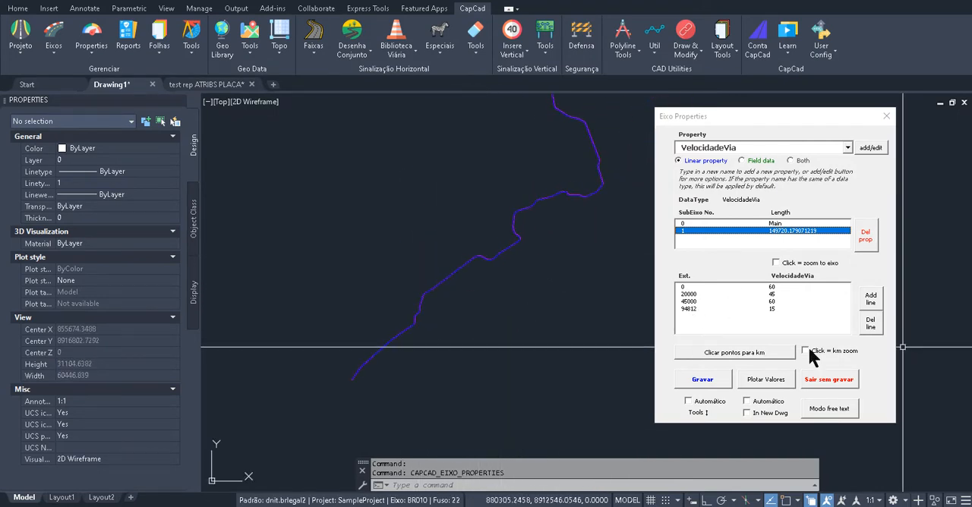
click(767, 381)
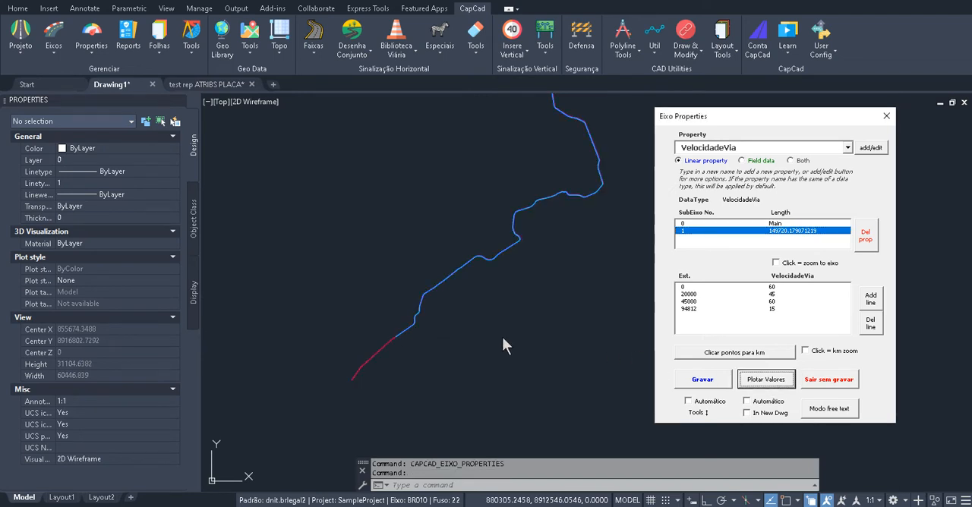
Erase everything drawn along the alignment and plot the VelocidadeVia values again on their own
drag(588, 149, 519, 264)
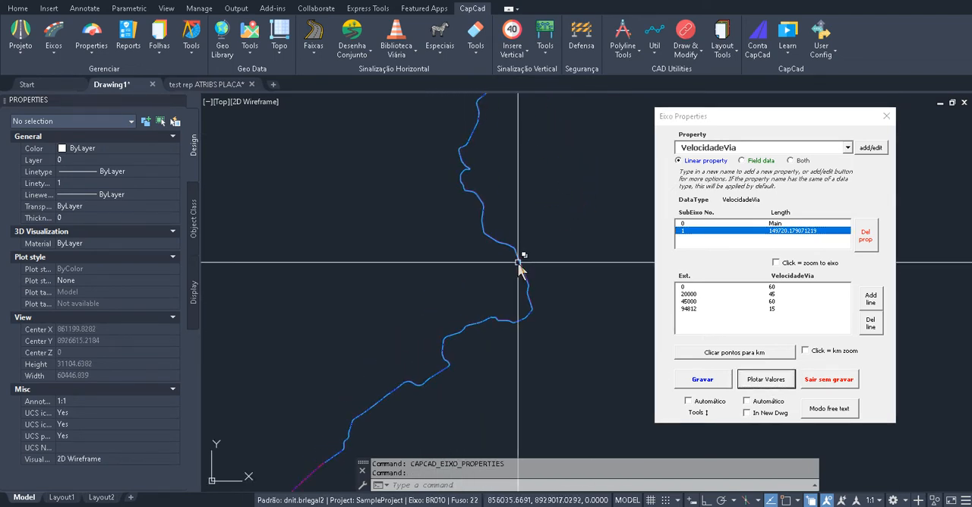
scroll(521, 262, down, 4)
text(e)
key(Return)
click(577, 139)
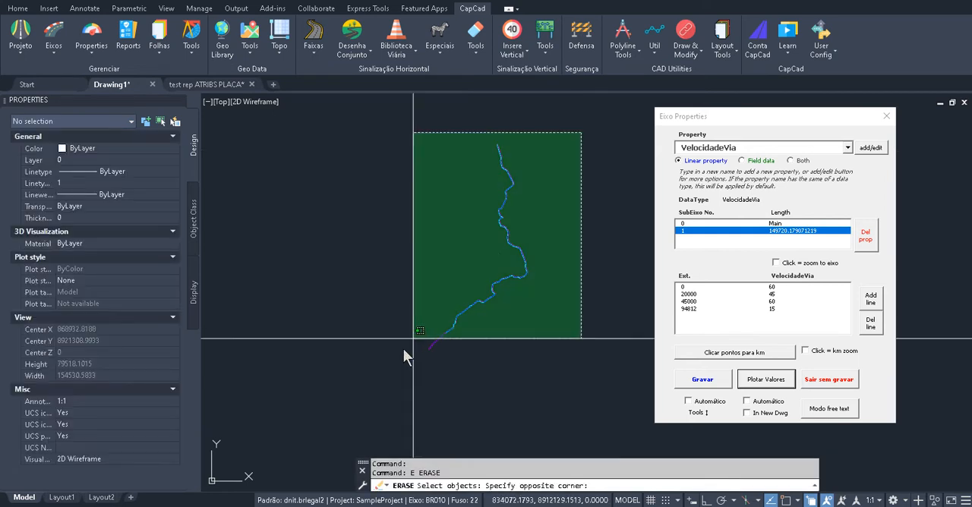
click(436, 354)
key(Return)
click(757, 380)
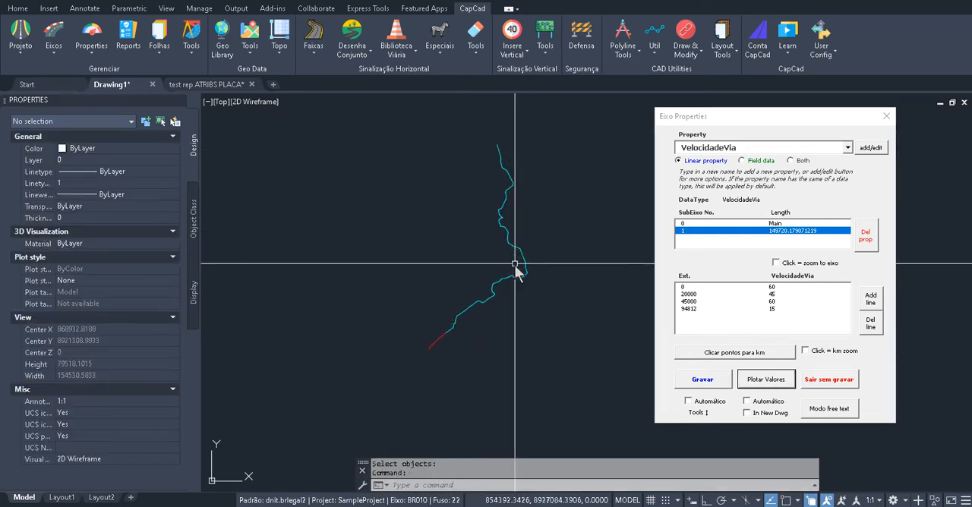
Examine the layer and length of the first red speed segment, and look over the rest of the plotted alignment
scroll(486, 323, up, 6)
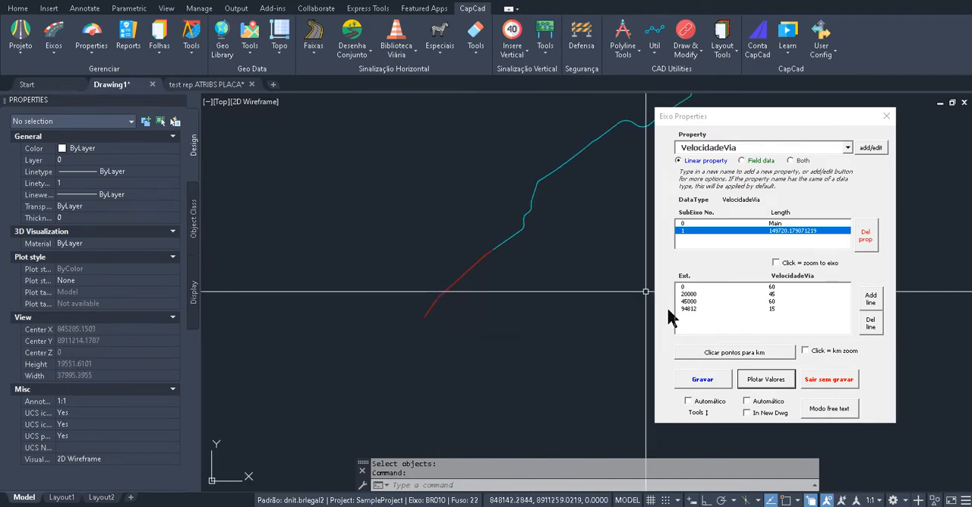
click(468, 273)
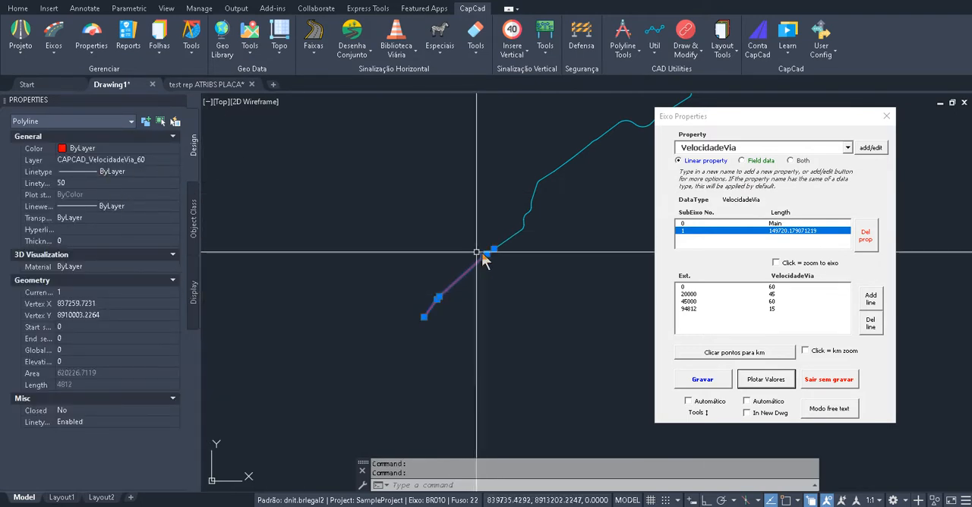
scroll(481, 252, up, 5)
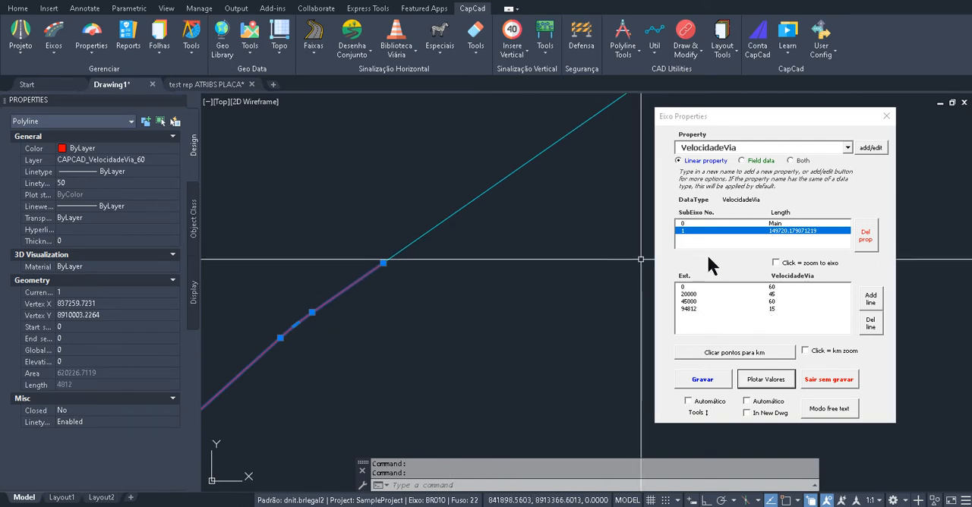
key(Escape)
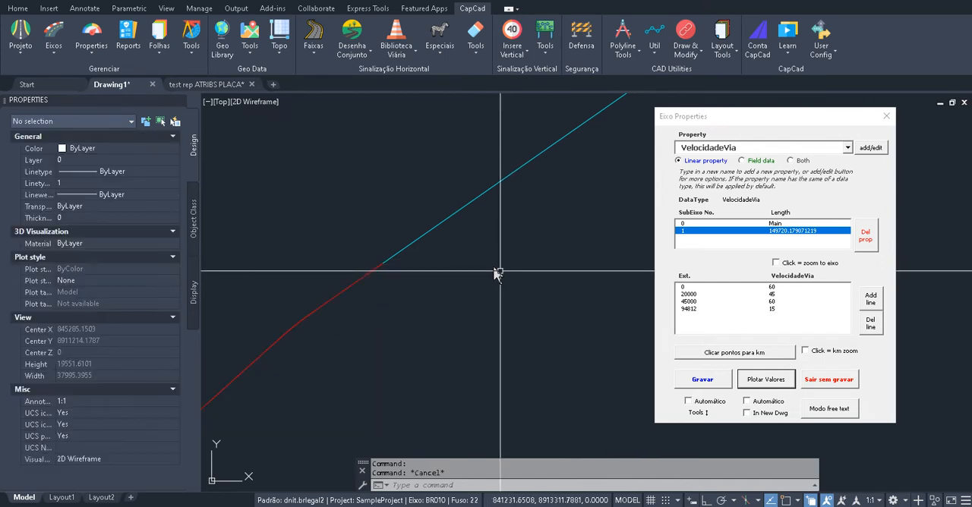
scroll(496, 271, down, 3)
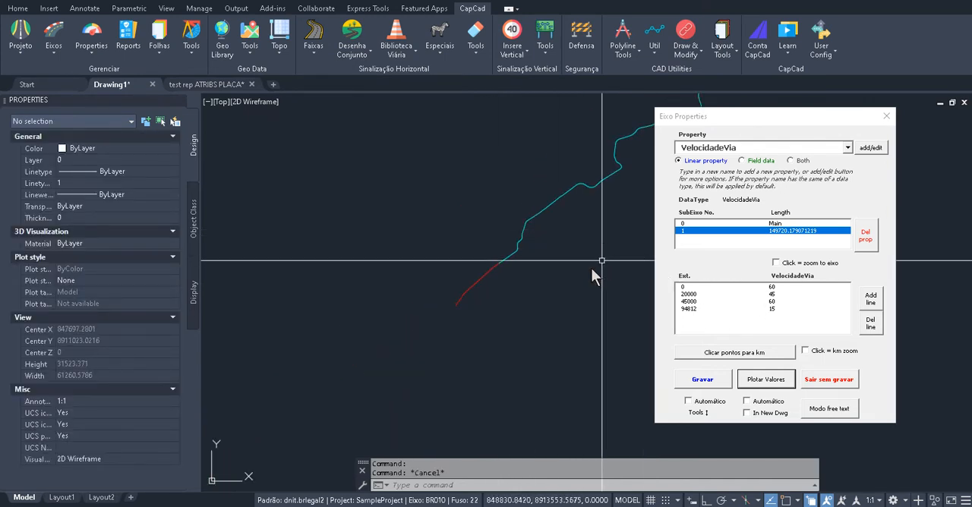
drag(596, 260, 371, 429)
scroll(483, 295, down, 3)
scroll(474, 270, up, 1)
scroll(477, 262, up, 4)
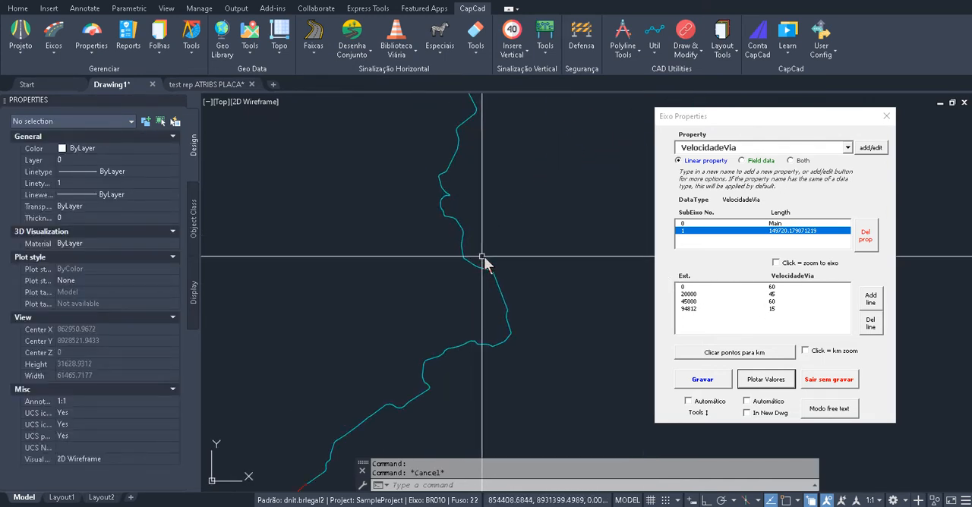
Add a VelocidadeVia value of 70 at a point picked midway along the alignment and record the property
click(710, 356)
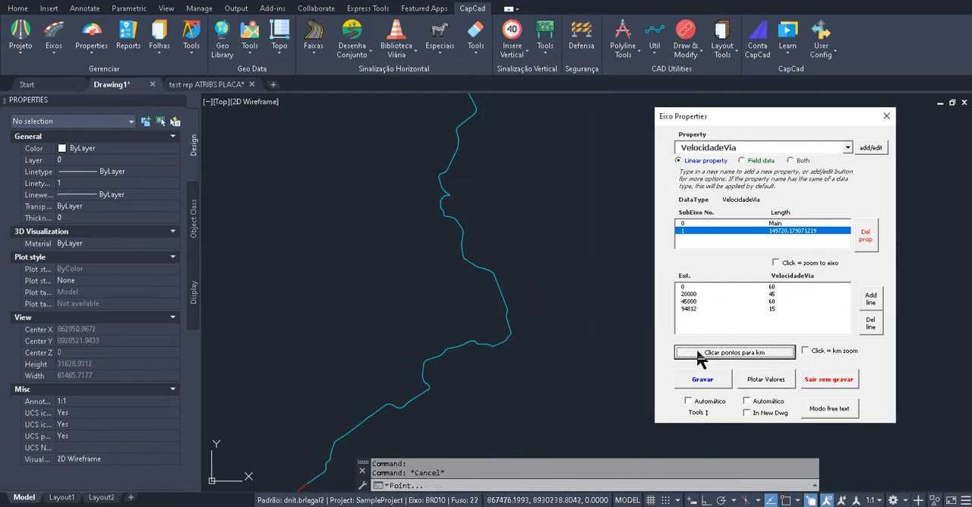
click(469, 263)
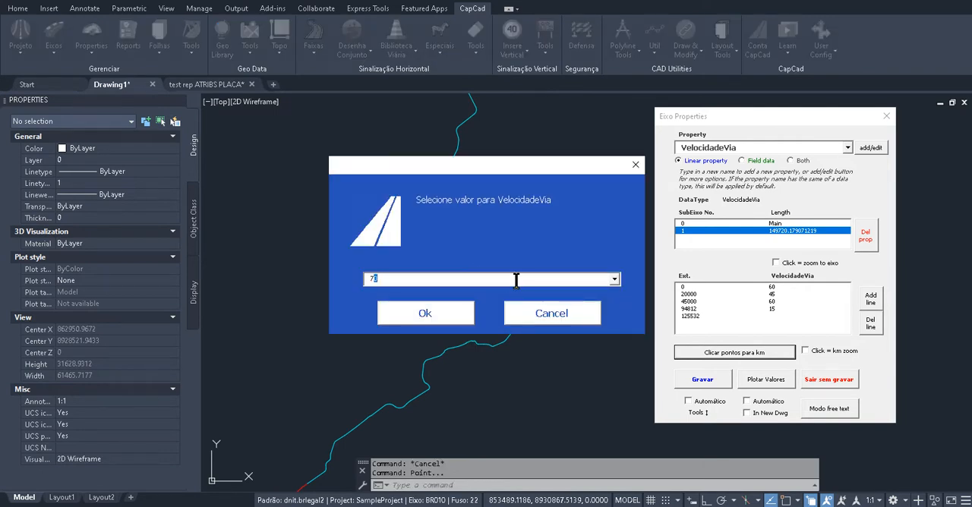
click(425, 313)
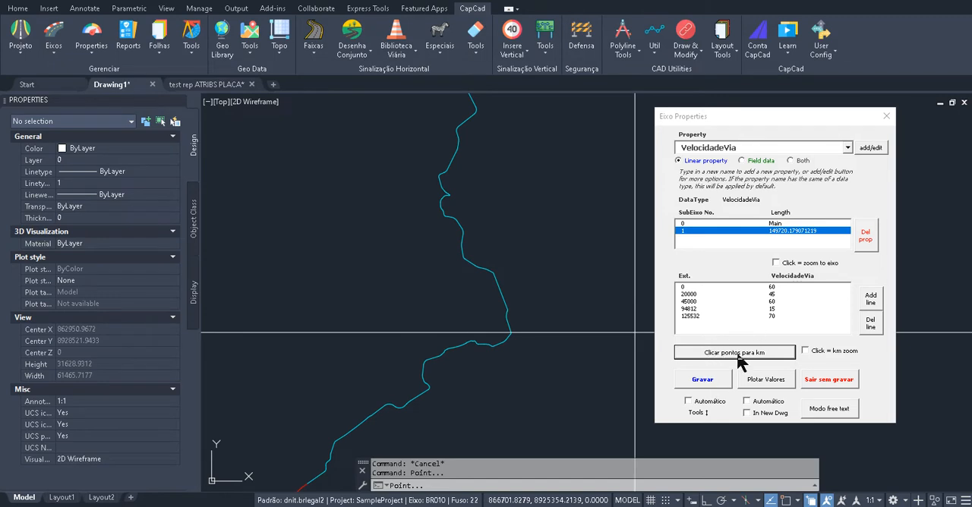
click(710, 380)
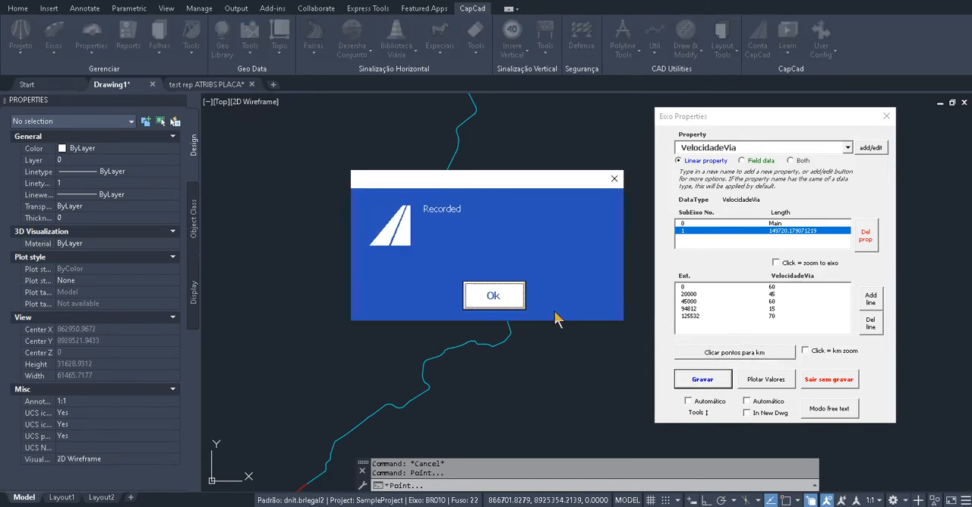
click(493, 295)
Plot the updated VelocidadeVia values and inspect the layer of the new 70 segment
click(763, 383)
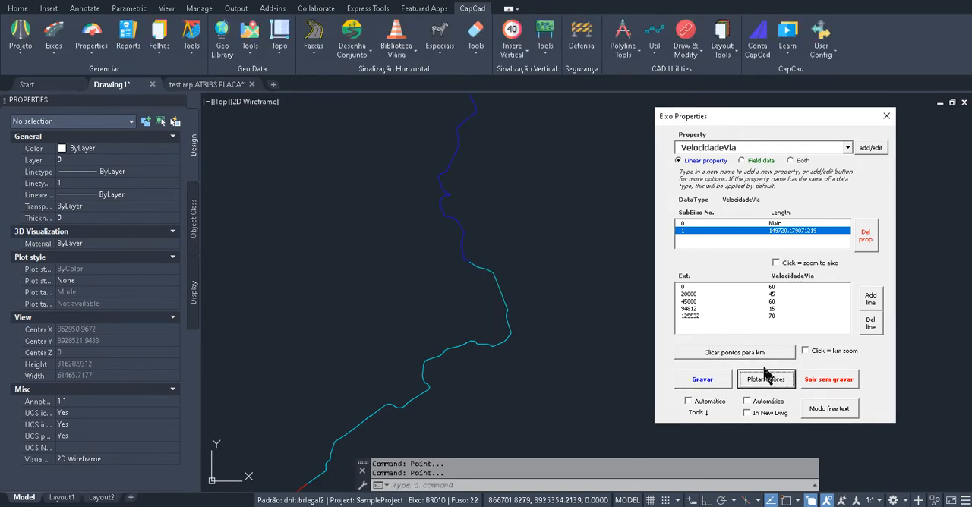
scroll(476, 244, up, 6)
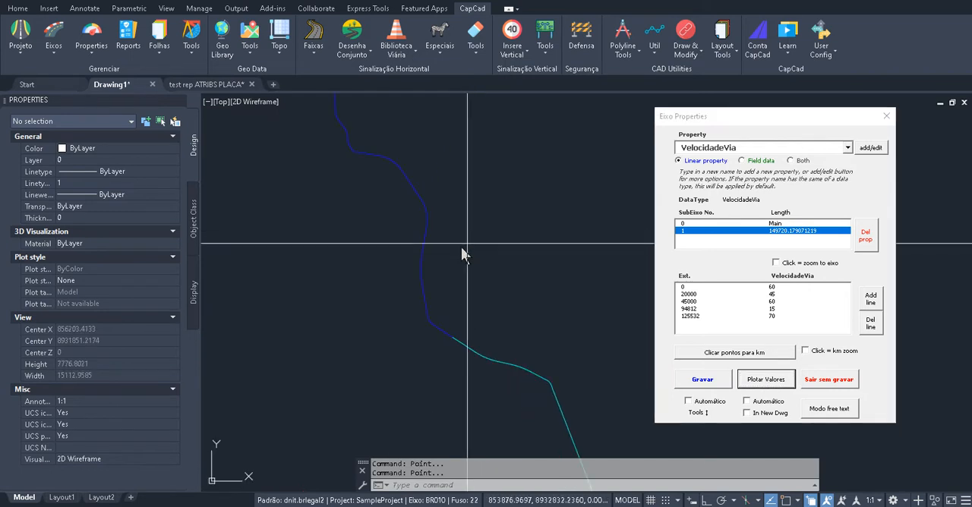
click(438, 287)
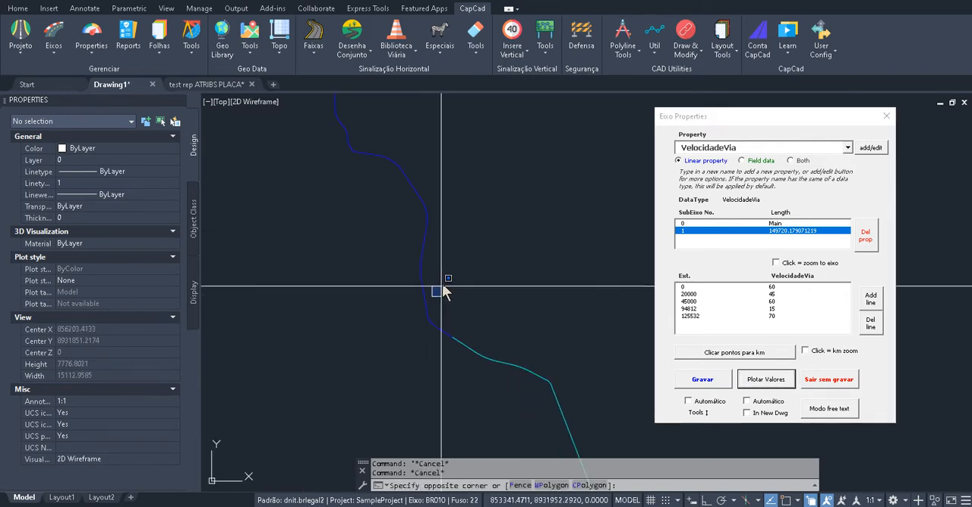
click(422, 297)
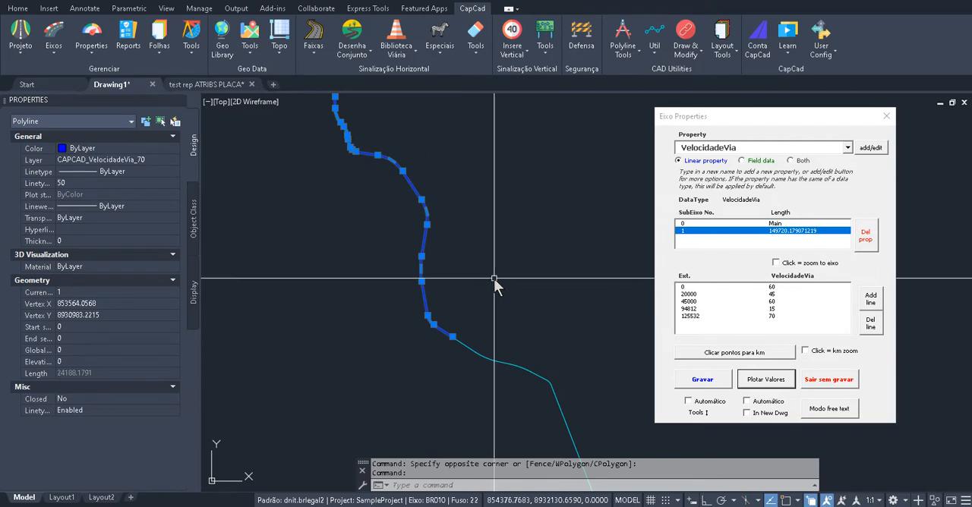
scroll(509, 205, down, 4)
key(Escape)
scroll(497, 217, down, 3)
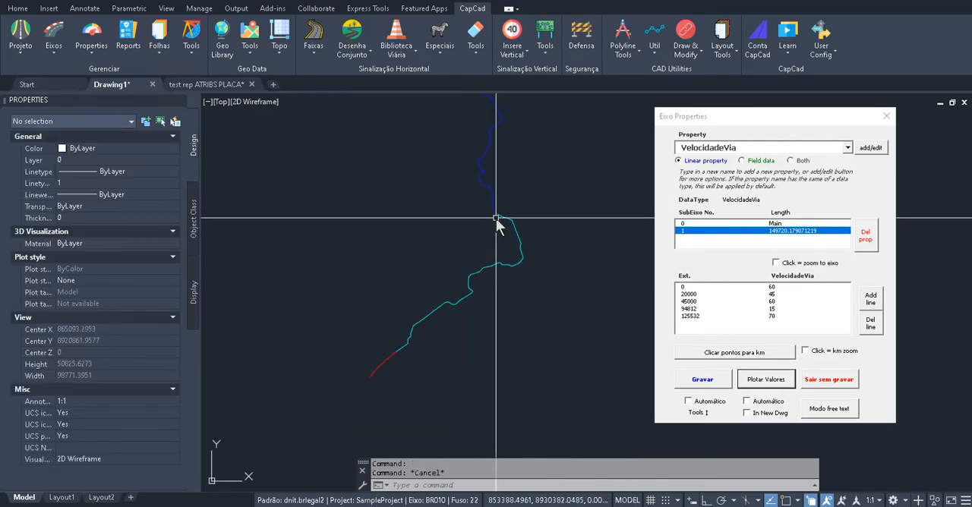
scroll(489, 251, up, 3)
key(Escape)
scroll(487, 247, down, 2)
scroll(499, 244, up, 2)
scroll(500, 243, down, 2)
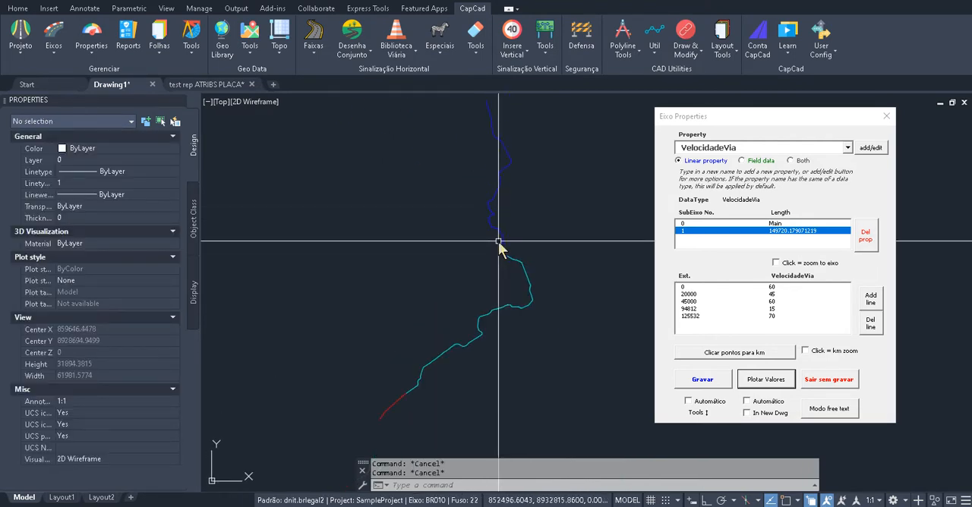
Browse the alignment's existing properties and switch to the VDM property
scroll(516, 251, down, 2)
scroll(538, 234, up, 2)
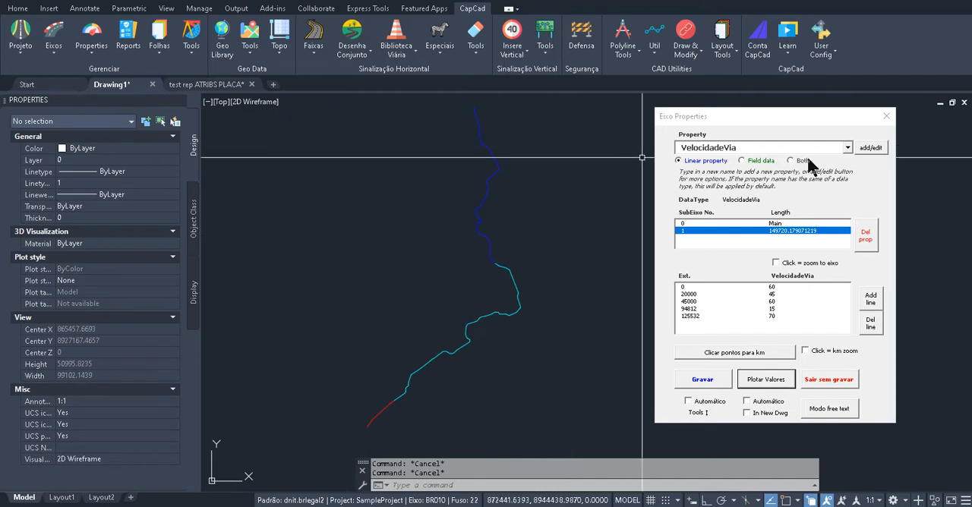
click(850, 147)
click(850, 147)
click(850, 147)
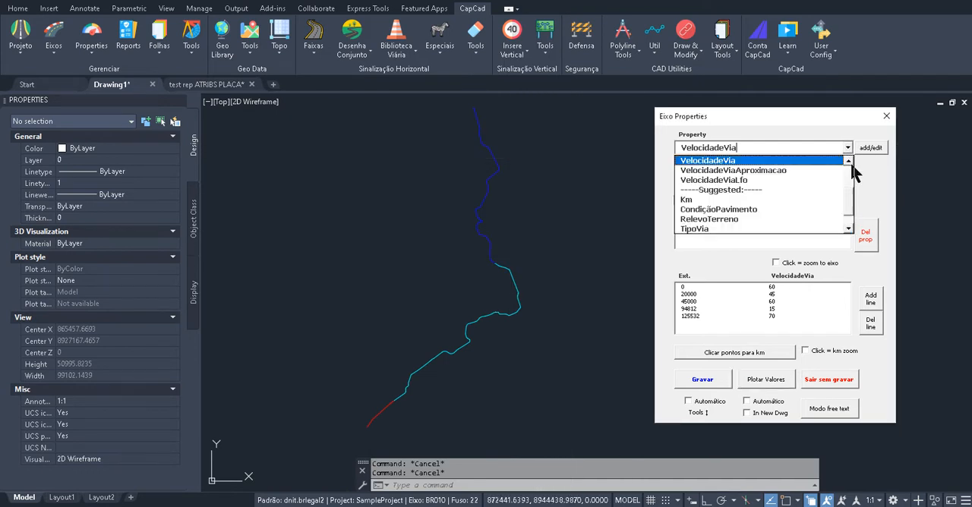
drag(848, 208, 851, 169)
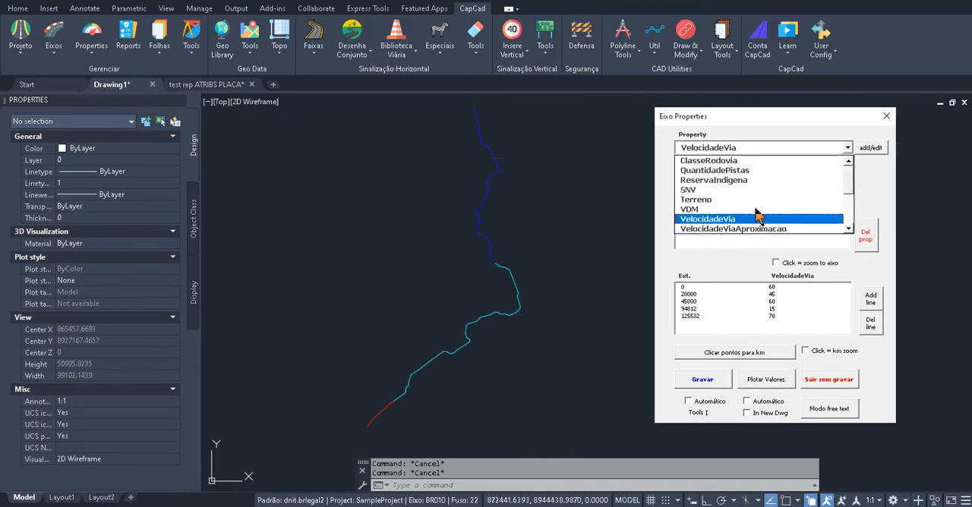
click(705, 209)
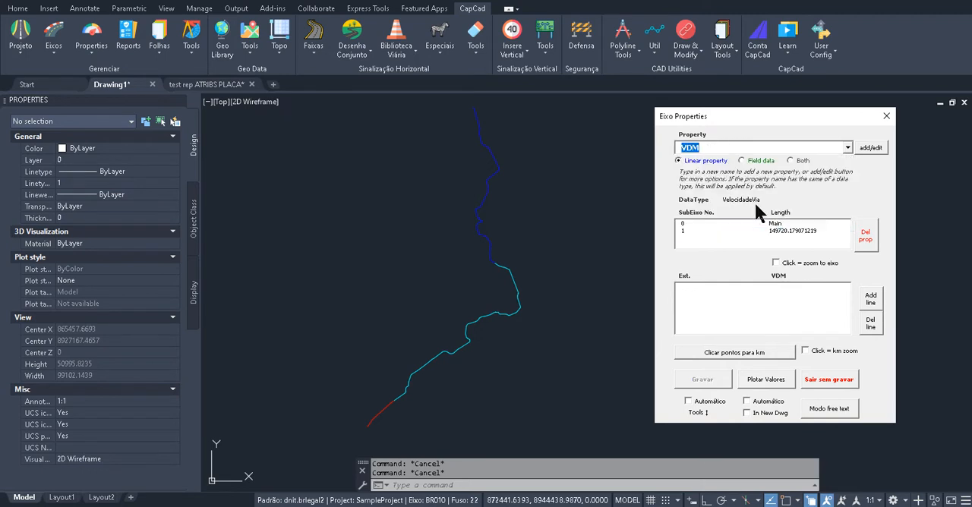
Enter MINHA PROPRIEDADE as a new linear property, dismiss its data type settings, and select SubEixo 1
click(847, 147)
click(797, 147)
text(MINHA PROPRIEDAD)
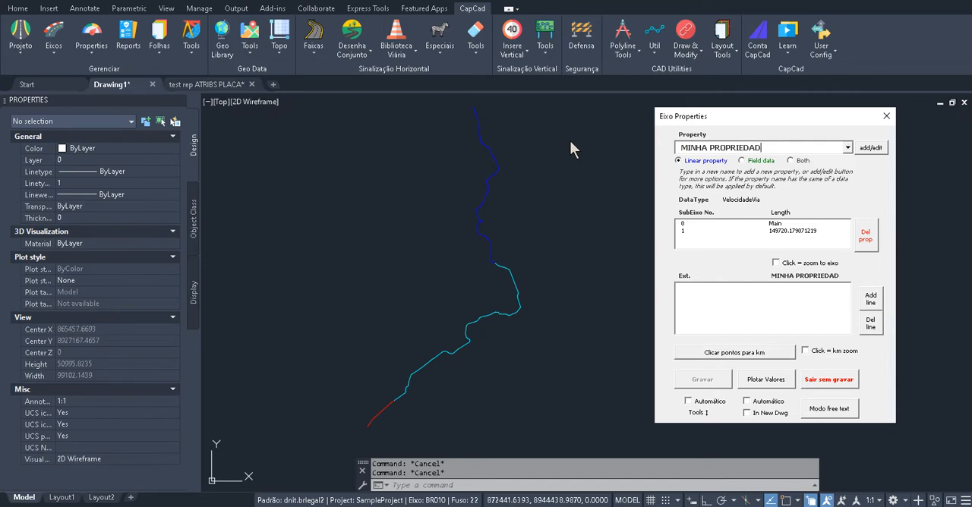
text(E)
key(Return)
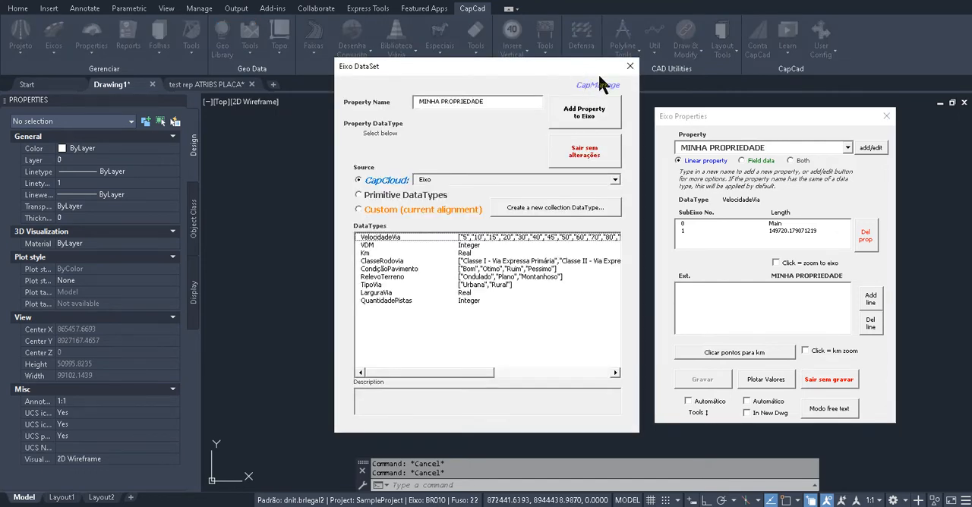
click(631, 66)
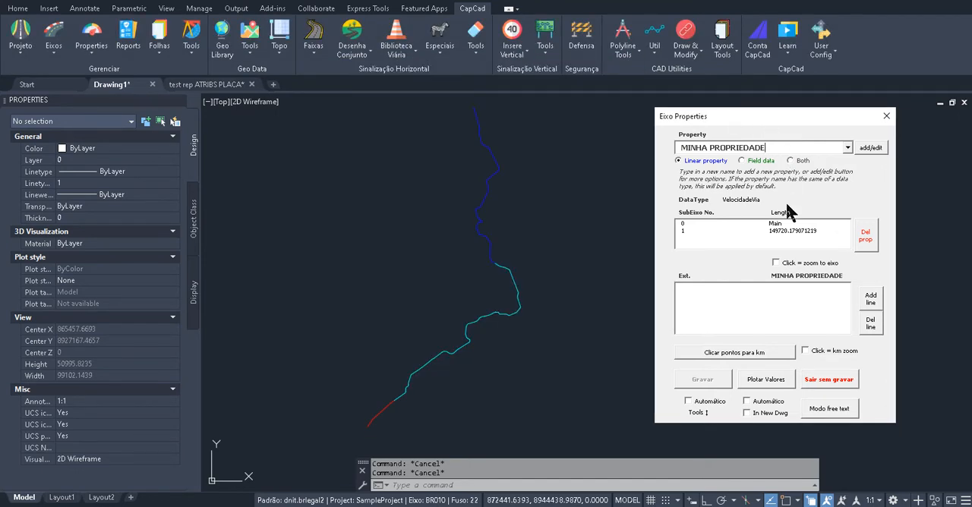
click(775, 231)
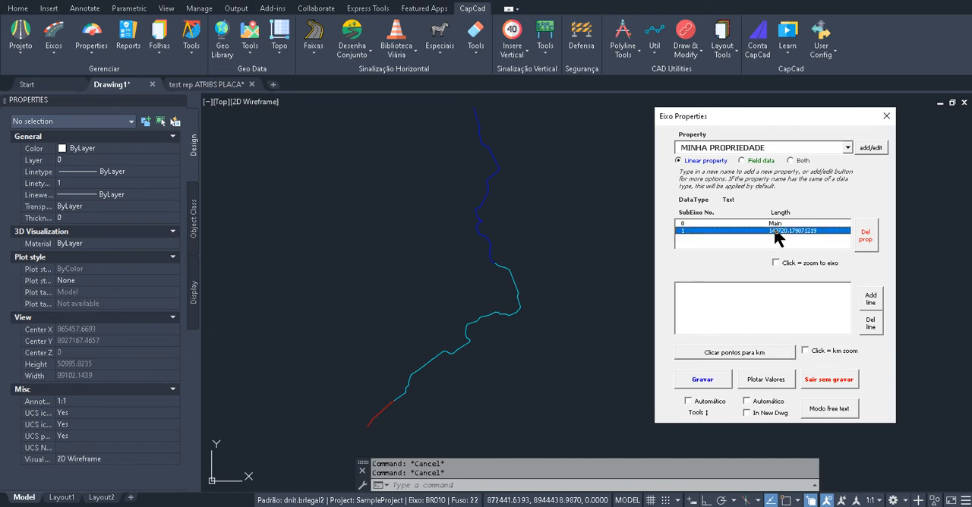
Add a MINHA PROPRIEDADE value of XXX at extension 0 and record the property
click(686, 285)
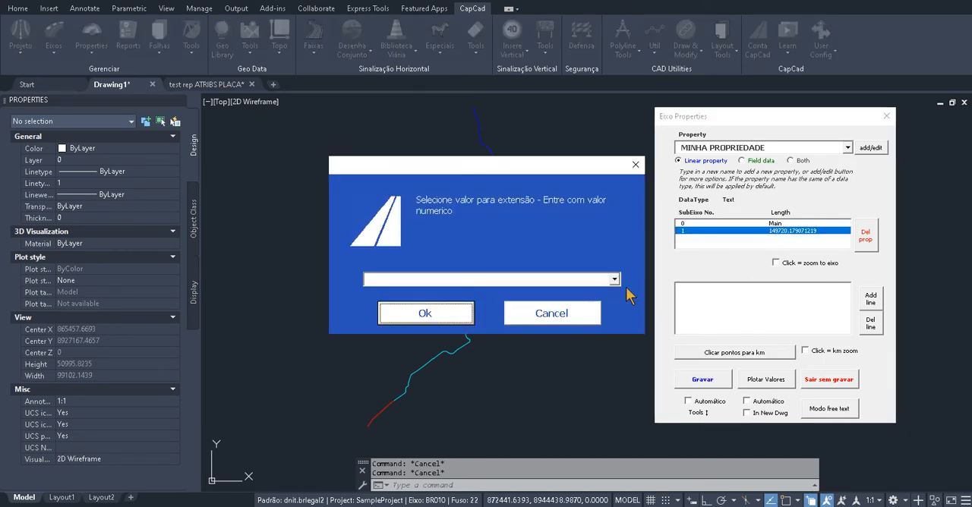
click(425, 315)
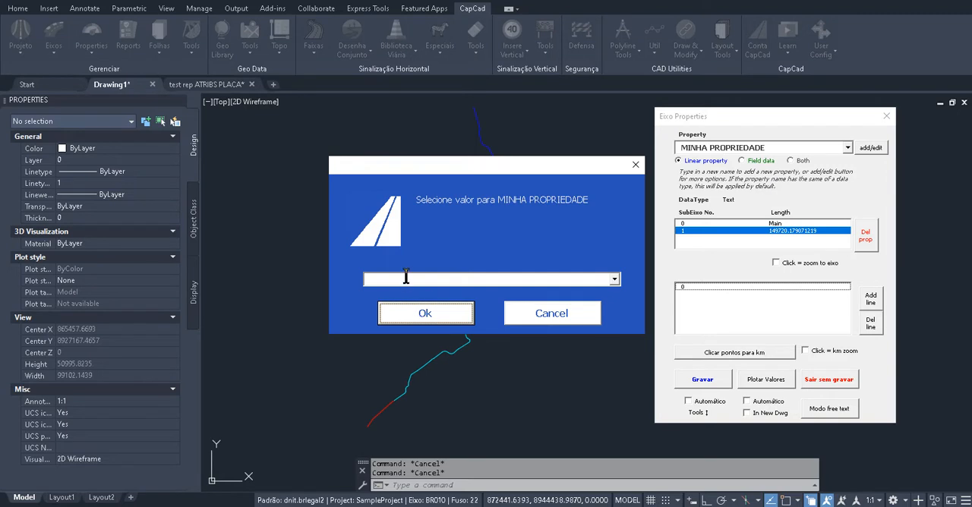
click(406, 278)
text(XXX)
click(422, 313)
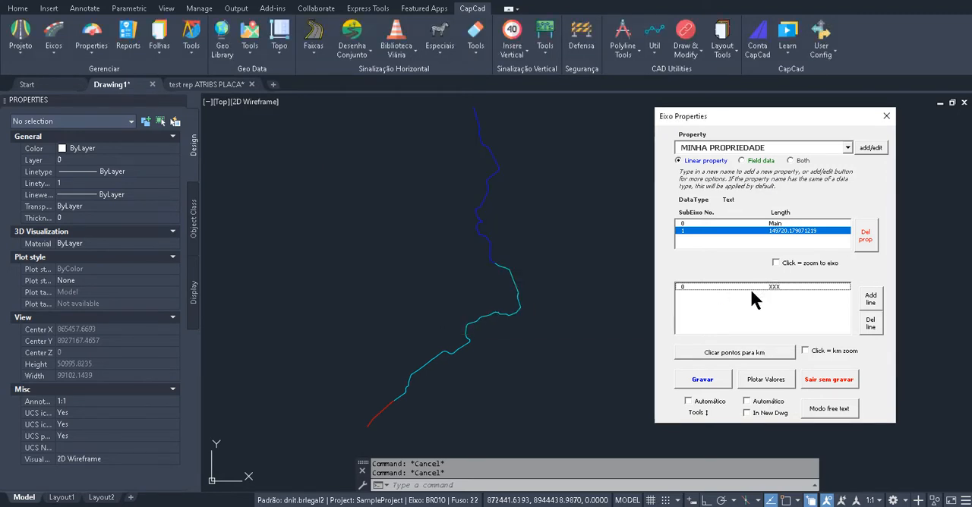
click(713, 379)
Erase the plotted speed segments and plot the MINHA PROPRIEDADE value along the alignment
click(510, 297)
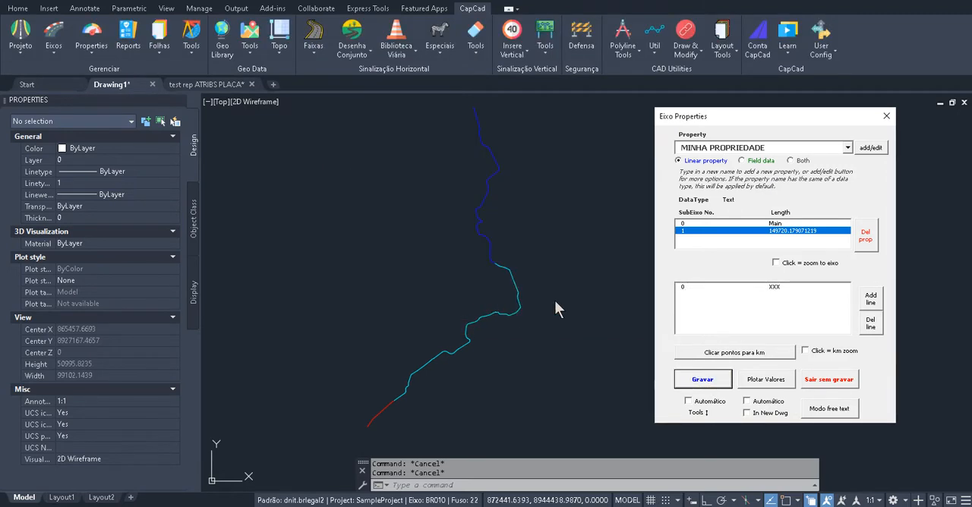
scroll(547, 165, down, 2)
text(E)
key(Return)
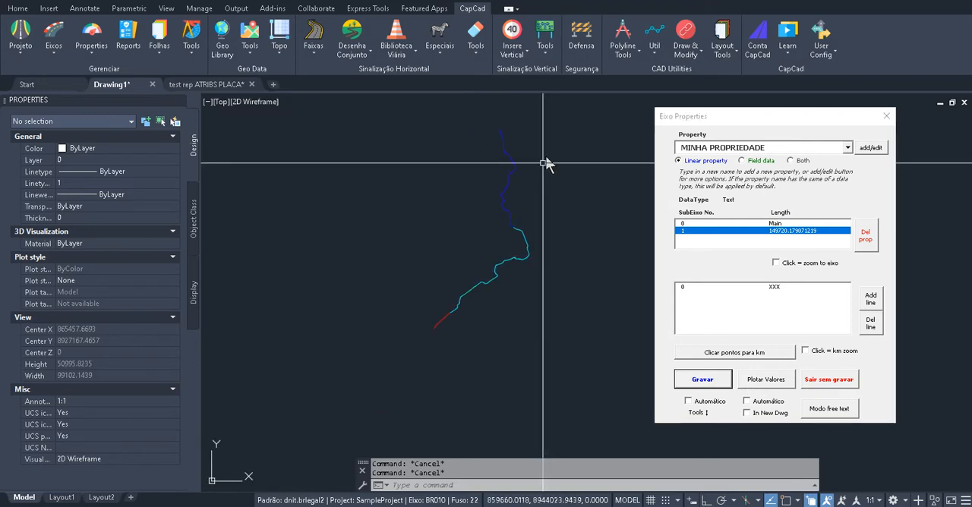
click(630, 134)
click(393, 417)
key(Return)
click(771, 380)
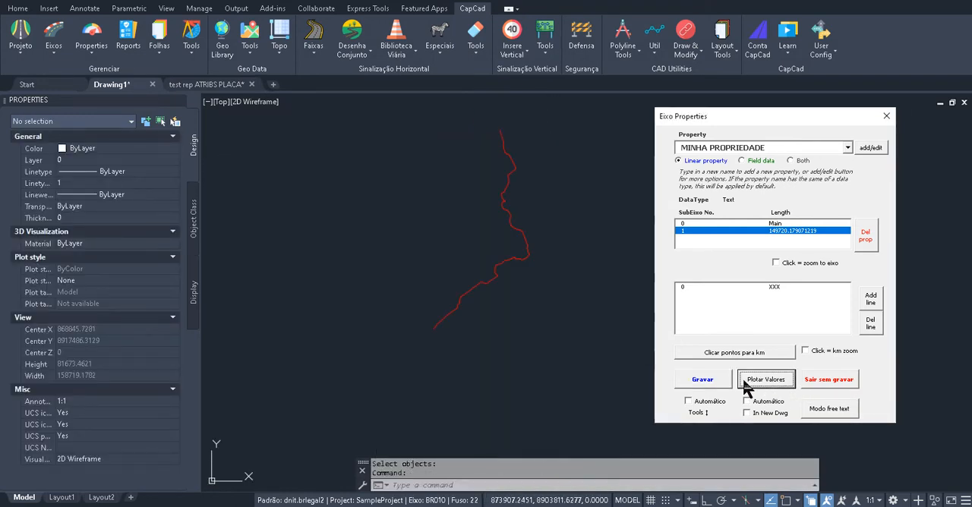
Select the plotted MINHA PROPRIEDADE polyline and examine its layer
scroll(510, 143, up, 2)
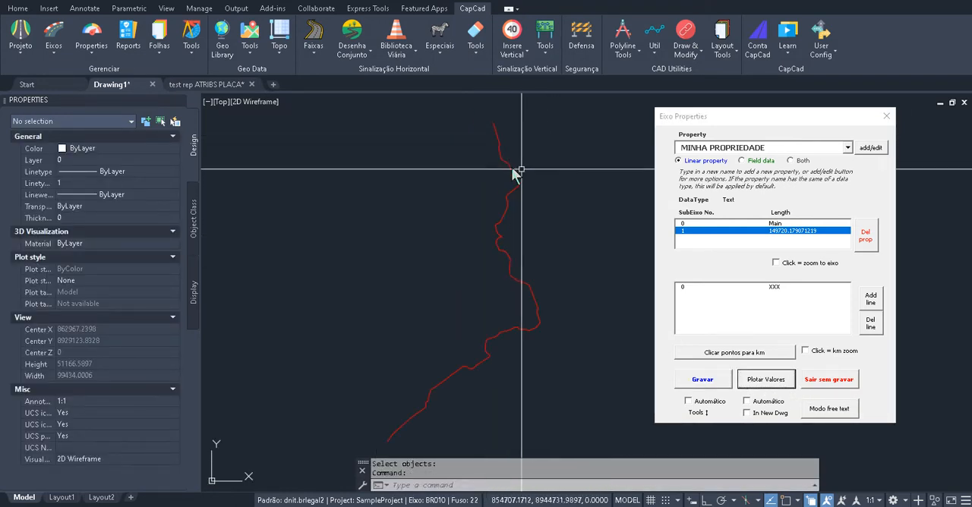
click(514, 173)
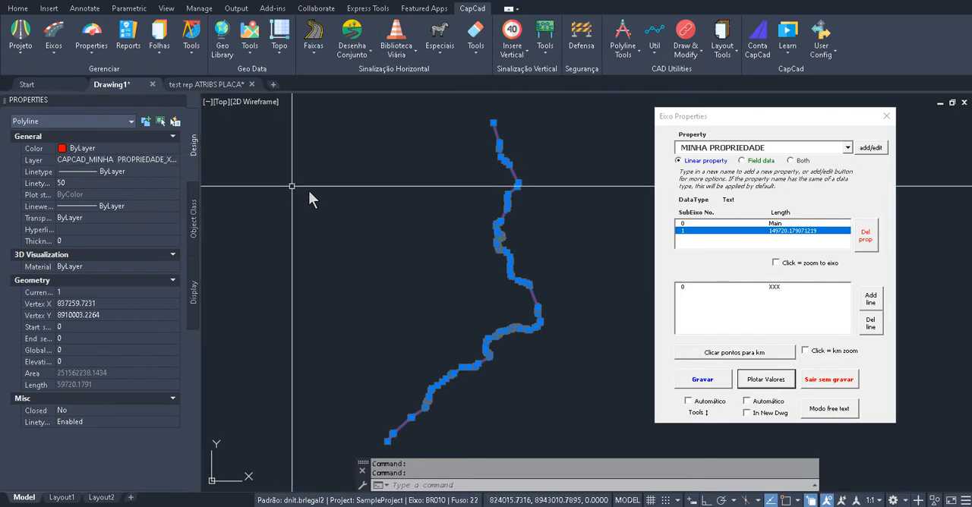
click(382, 221)
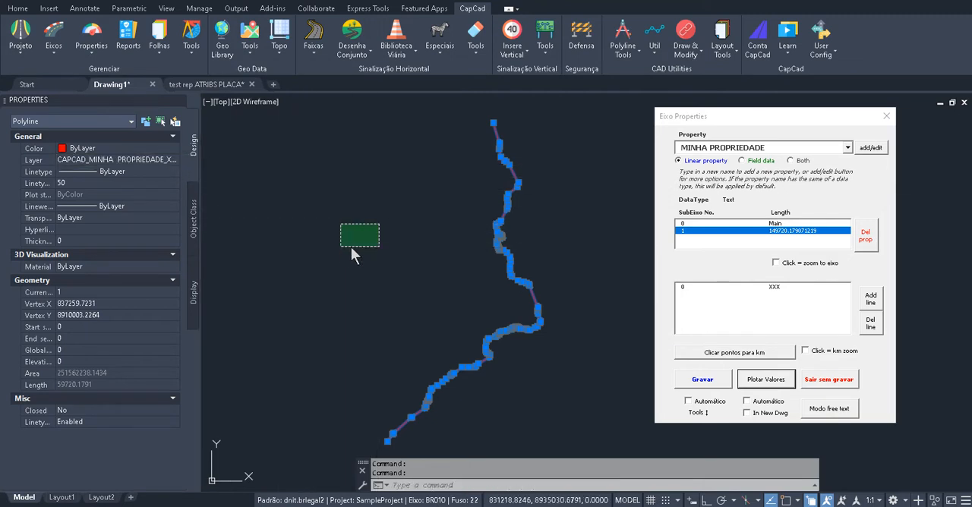
Look over the available properties and check which predefined values the XXX entry offers, without changing it
click(849, 148)
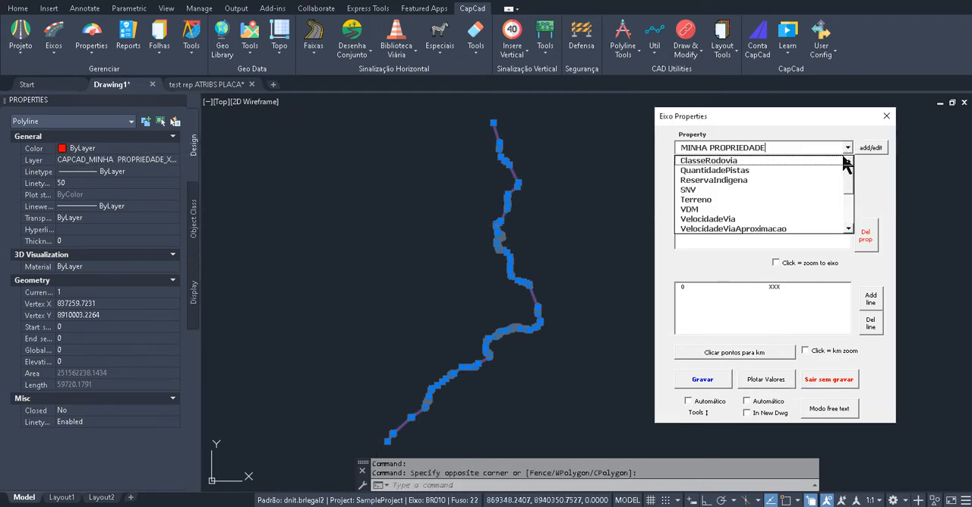
click(867, 168)
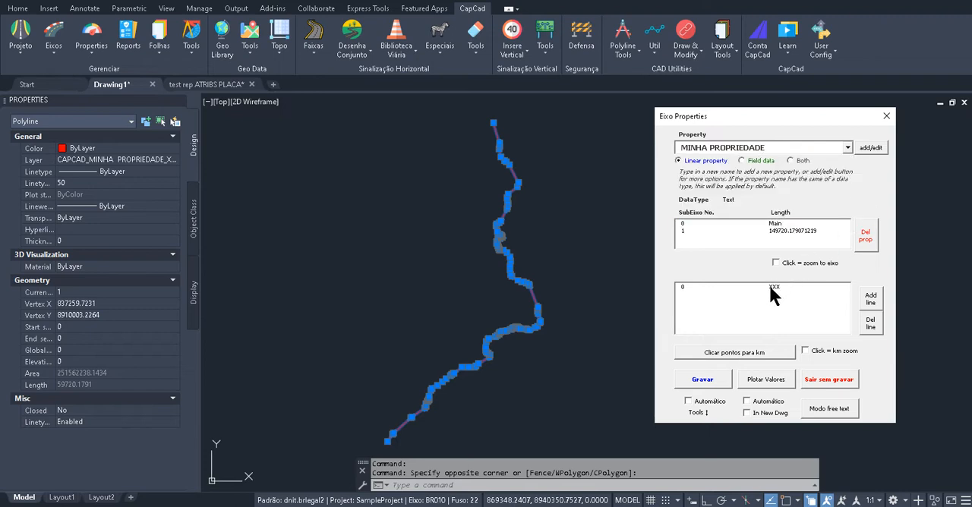
double_click(770, 286)
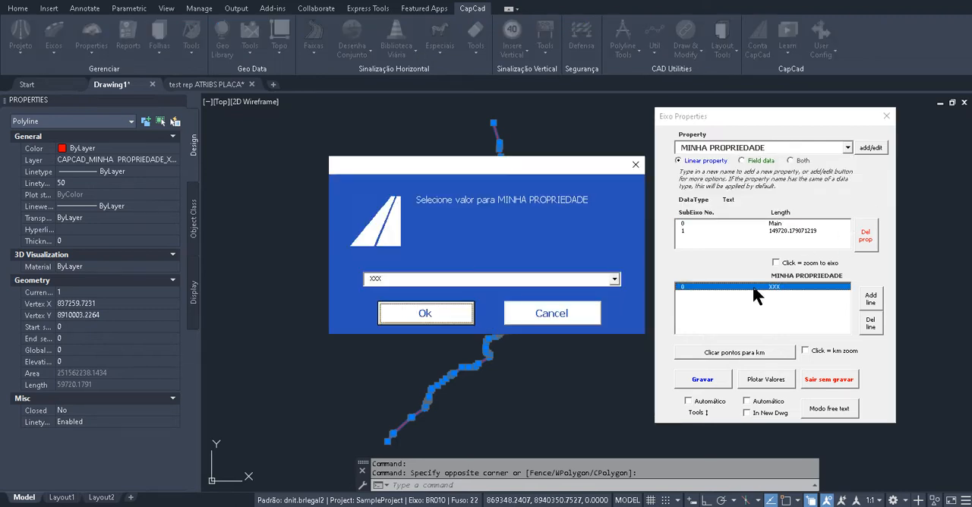
click(614, 281)
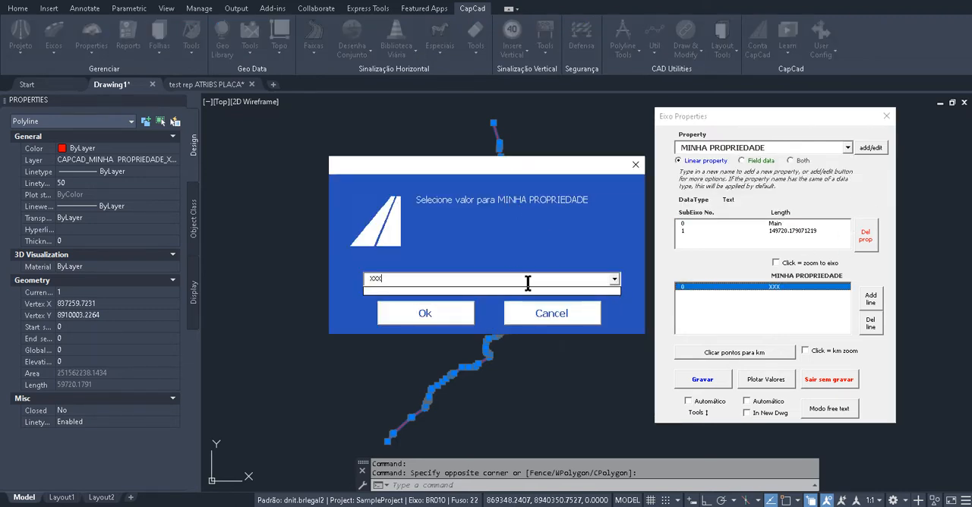
click(562, 314)
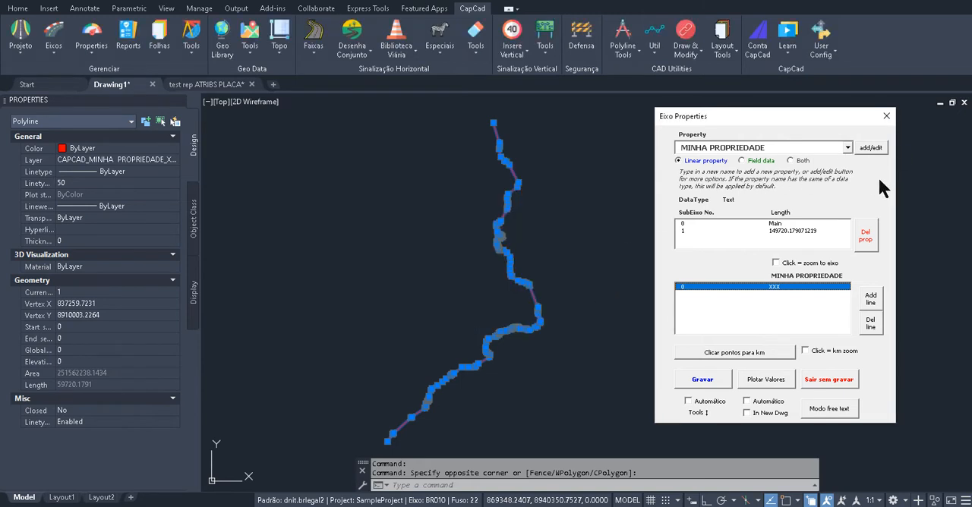
Load the Terreno property for SubEixo 1, review the value options of the Montanhoso entry without changing it, and clear the drawing selection
click(848, 150)
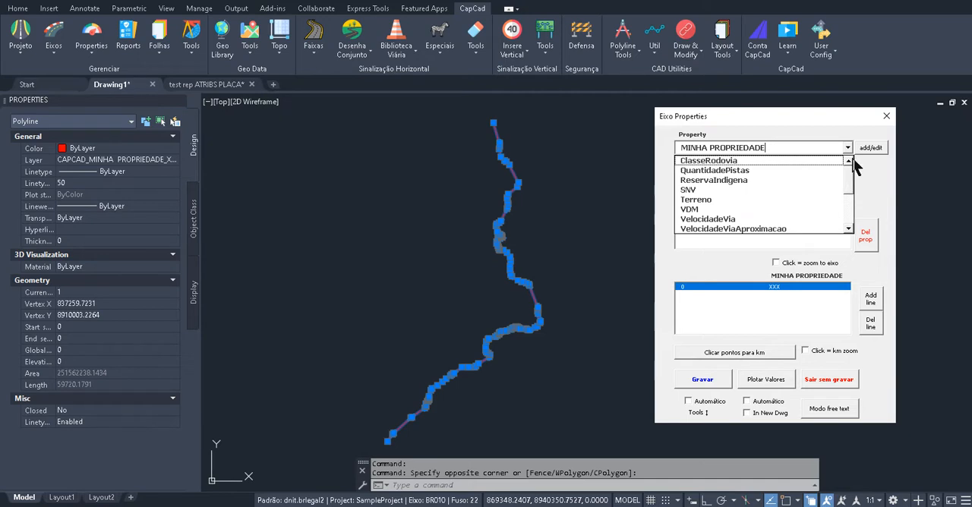
click(720, 199)
click(744, 231)
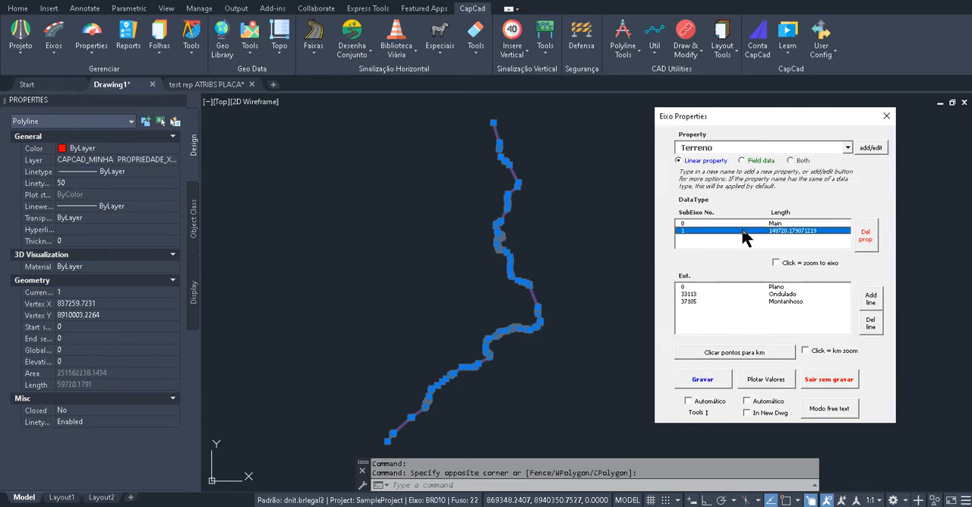
double_click(780, 300)
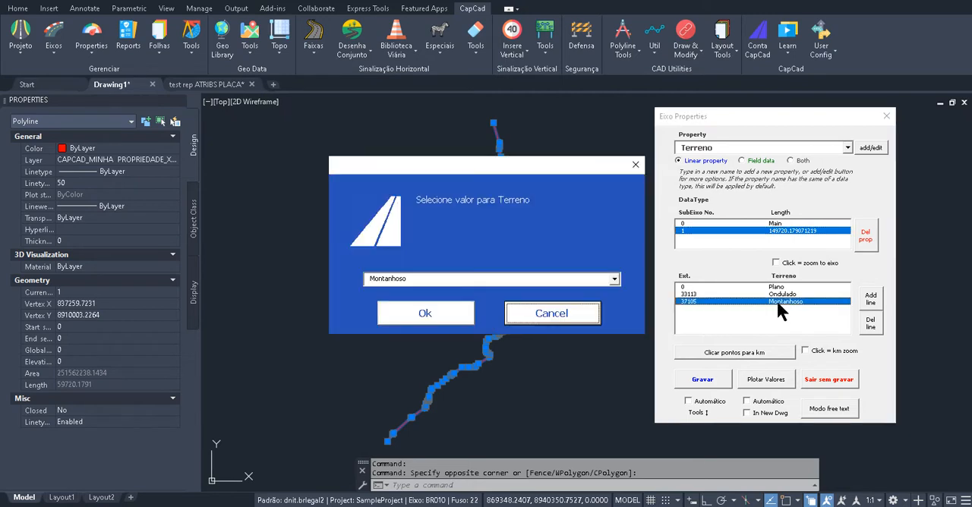
click(614, 279)
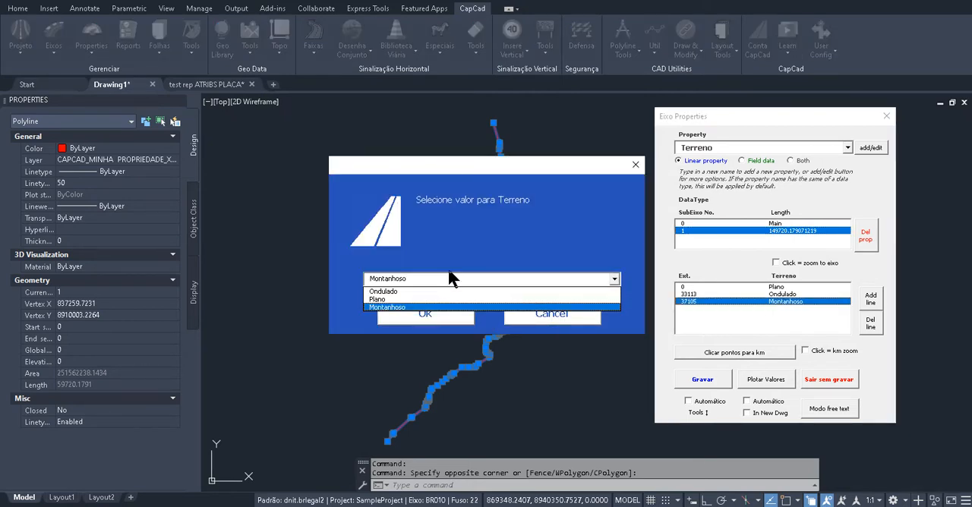
click(557, 234)
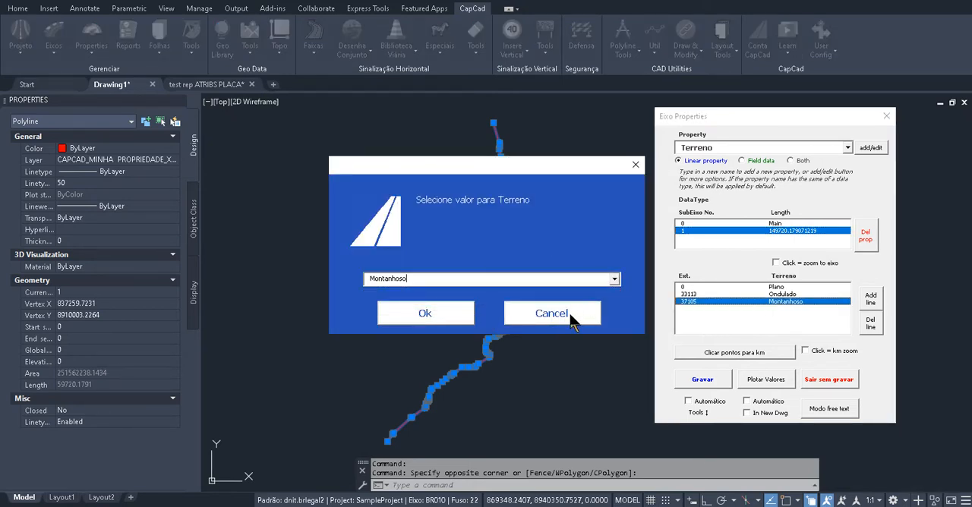
click(570, 315)
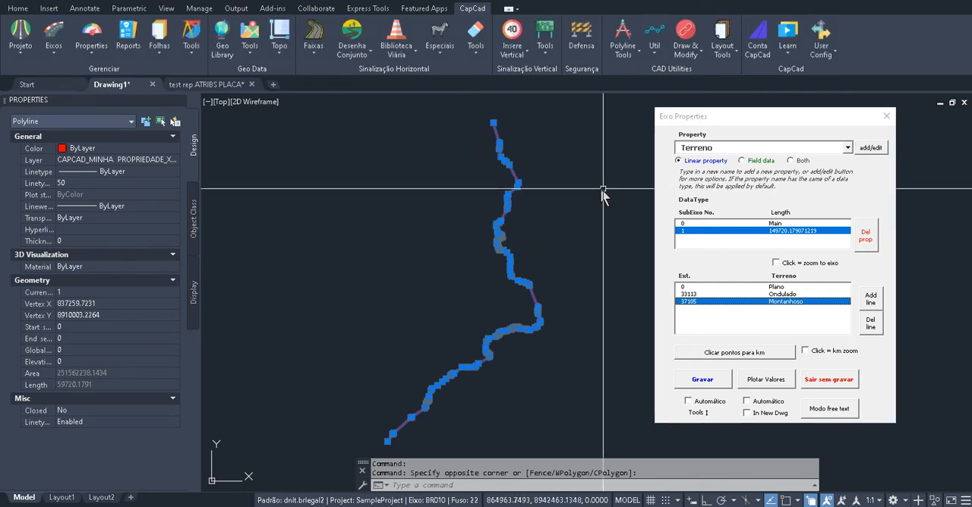
key(Escape)
key(Escape)
Switch to the ClasseRodovia property and load its values for SubEixo 1
click(847, 147)
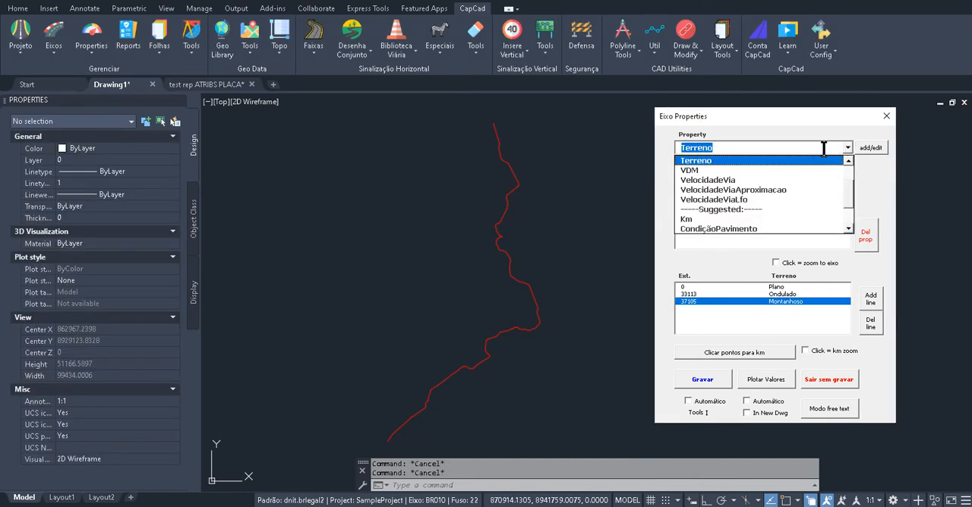
scroll(855, 173, up, 2)
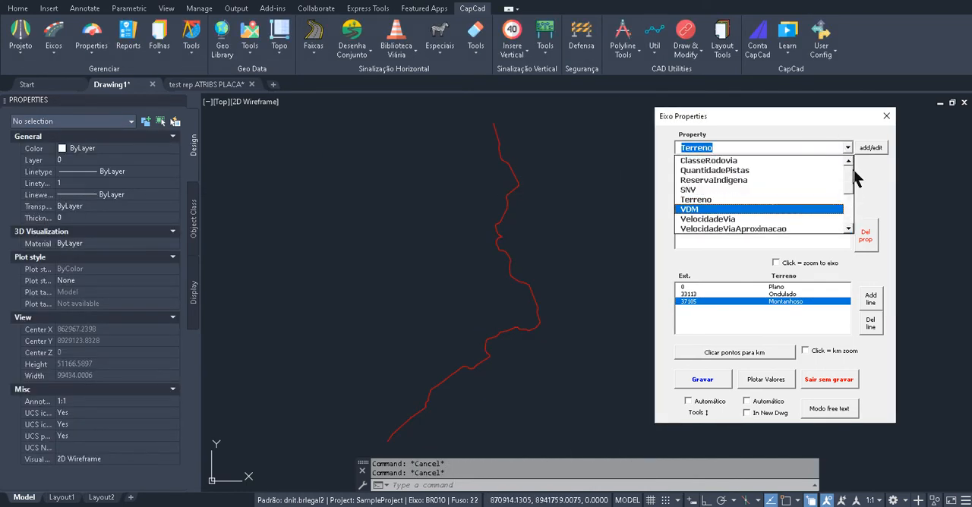
click(782, 161)
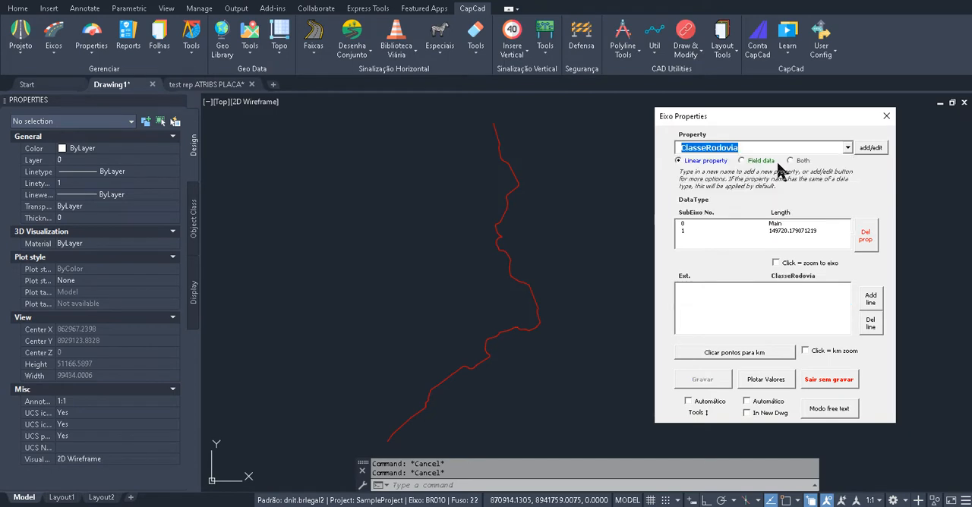
click(685, 230)
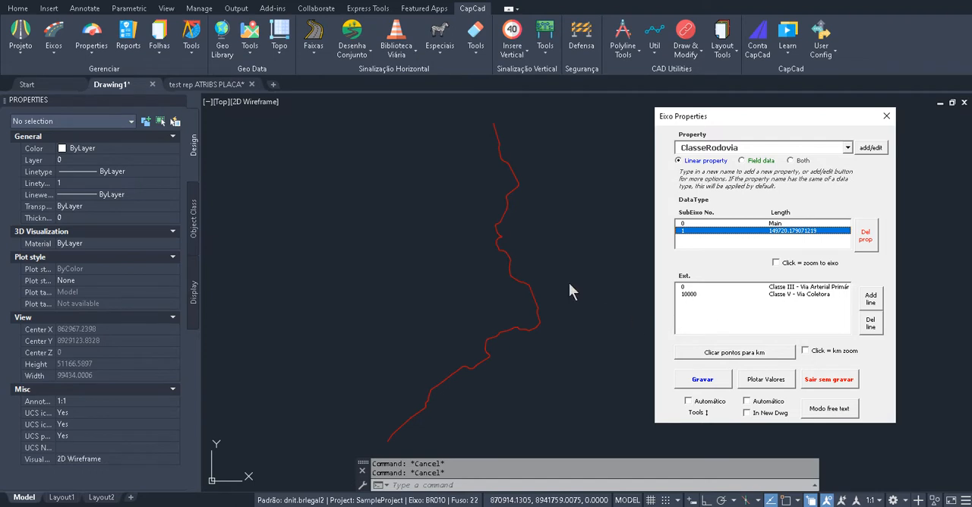
Erase the plotted MINHA PROPRIEDADE polyline from the drawing
text(e)
key(Return)
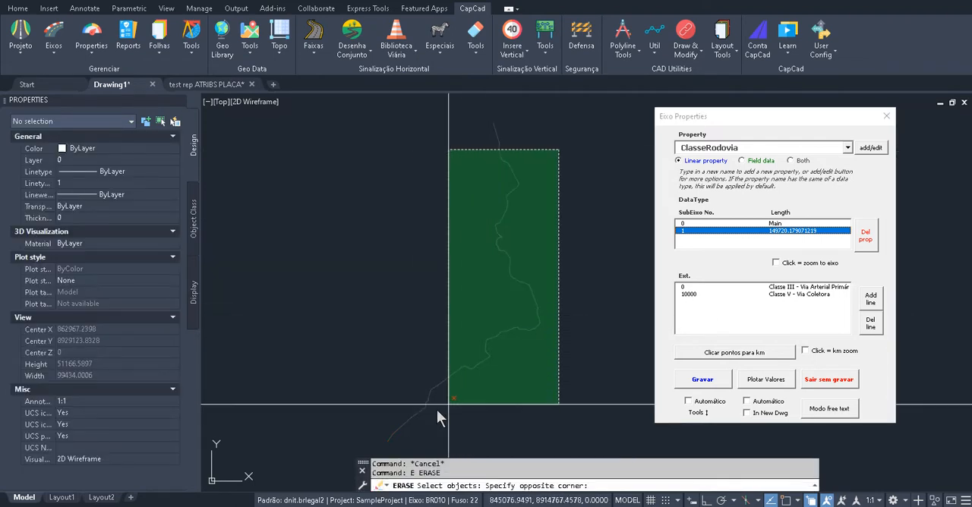
click(429, 411)
key(Return)
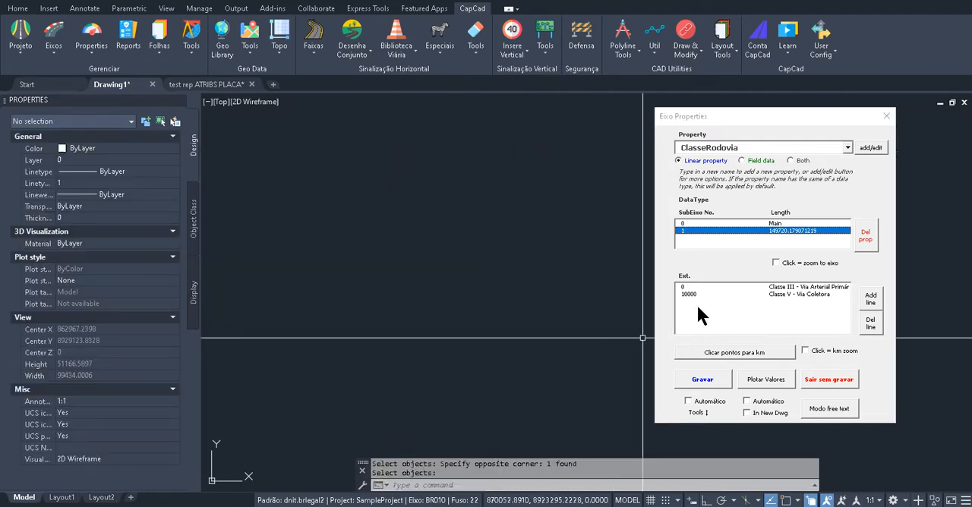
Add a ClasseRodovia line at extension 100000 with the value Classe II - Via Expressa Secundária
click(871, 306)
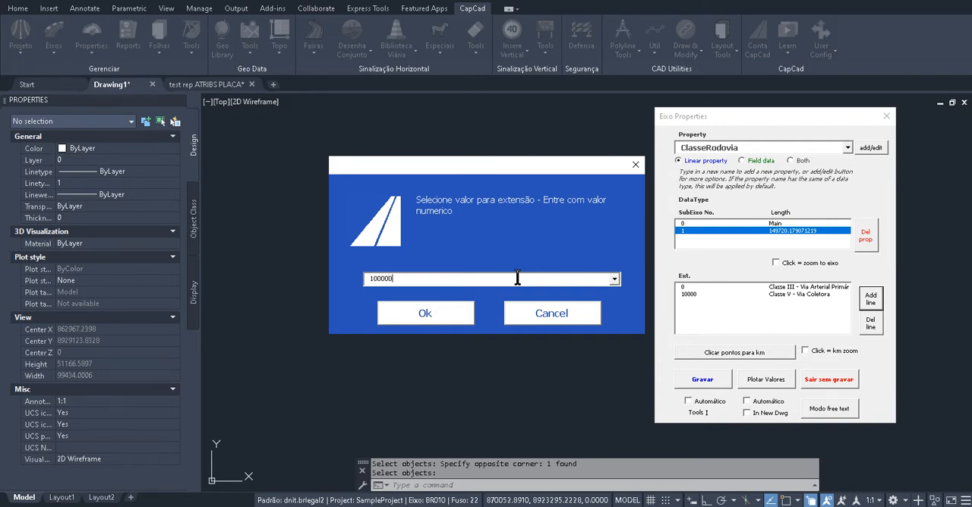
click(431, 315)
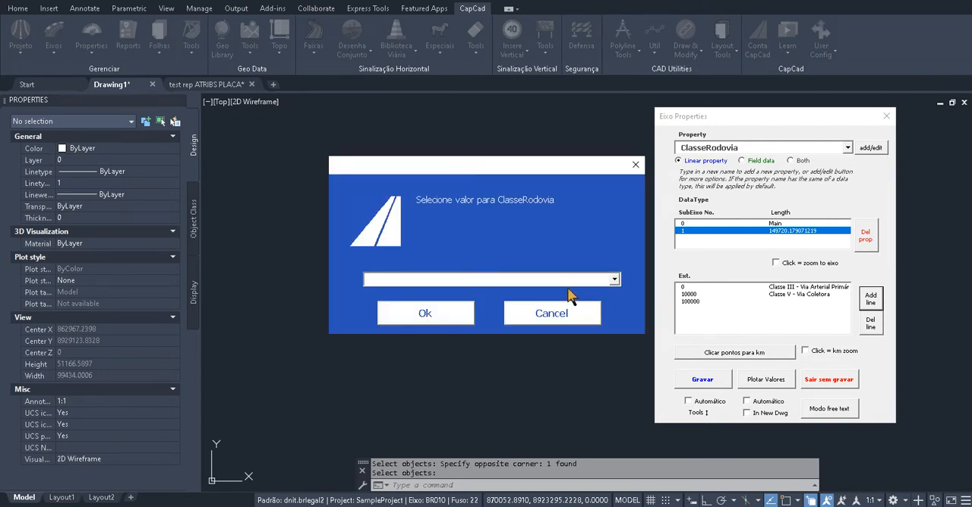
click(615, 280)
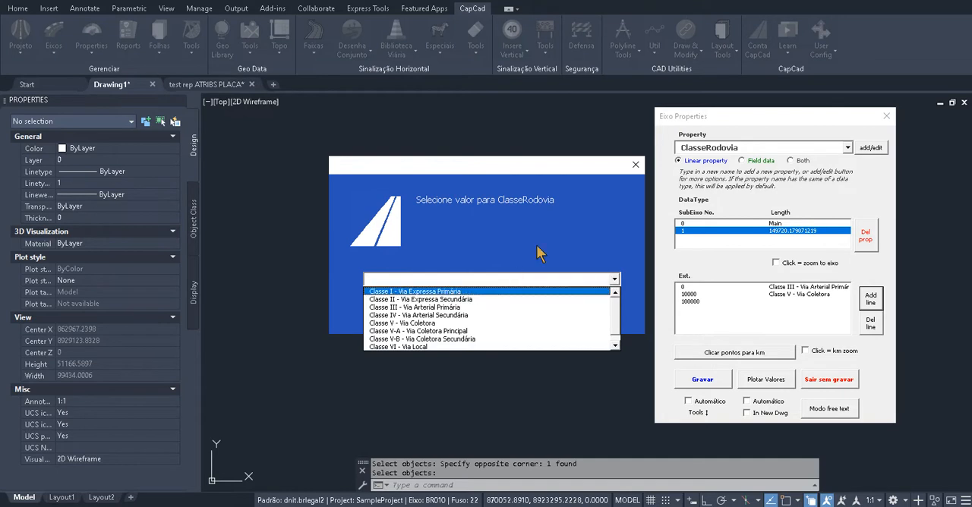
click(458, 300)
click(489, 316)
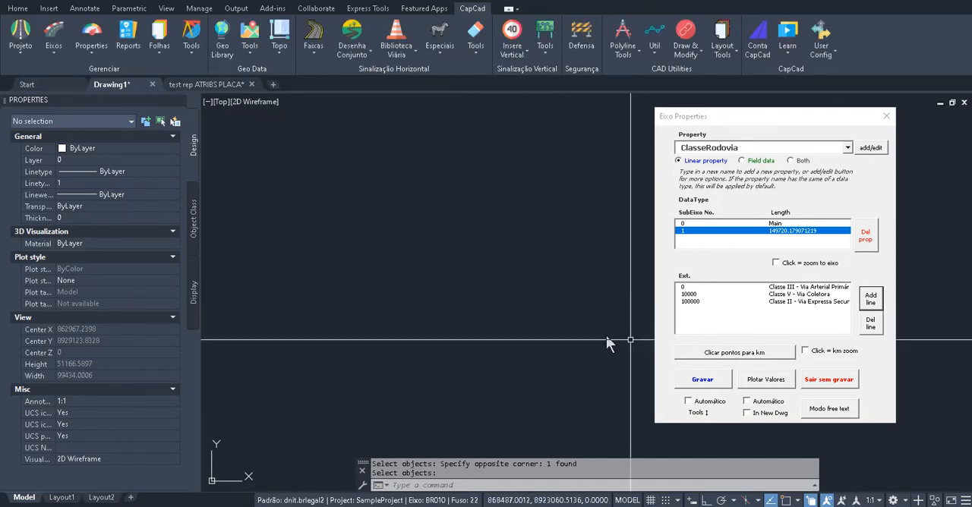
Record the ClasseRodovia values for SubEixo 1 and plot them in the drawing
click(703, 380)
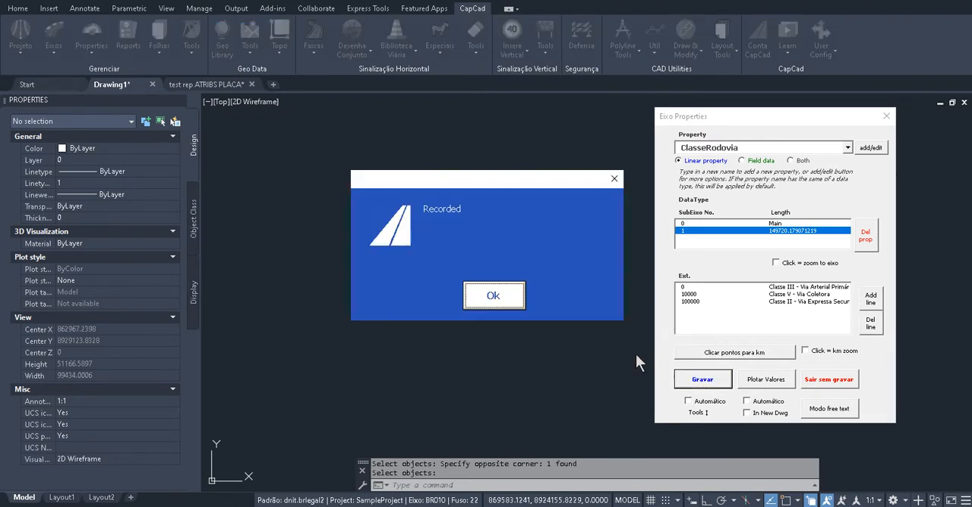
click(494, 296)
click(766, 382)
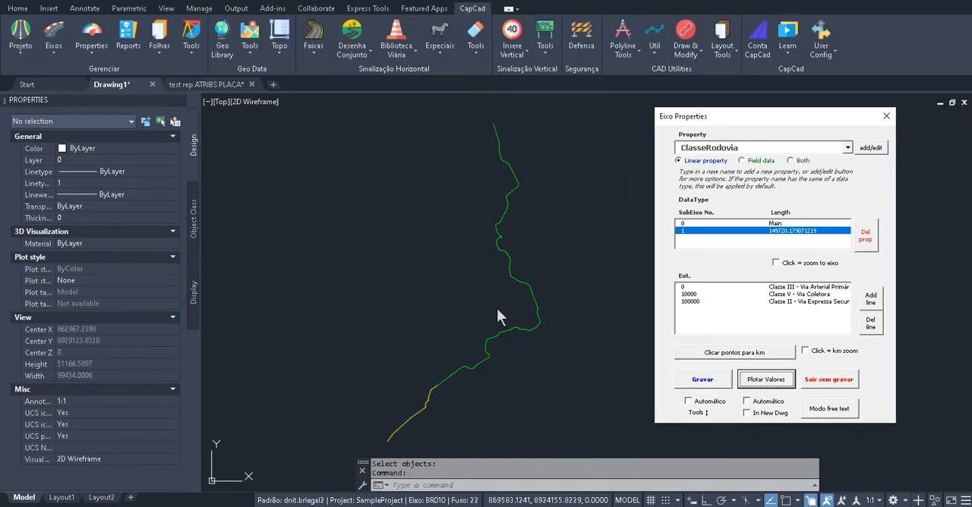
Inspect the layer and length of the green and yellow plotted ClasseRodovia polylines where they meet
click(527, 278)
scroll(506, 337, up, 5)
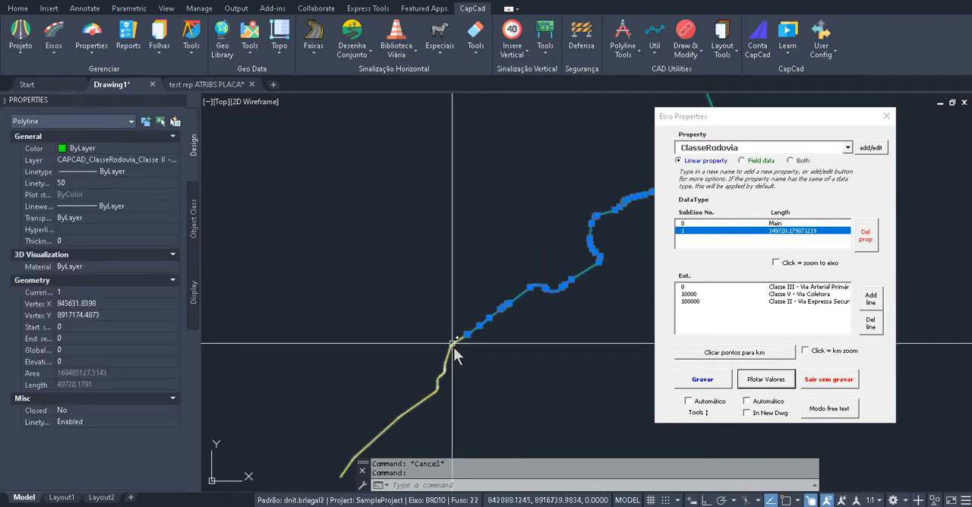
scroll(457, 357, up, 5)
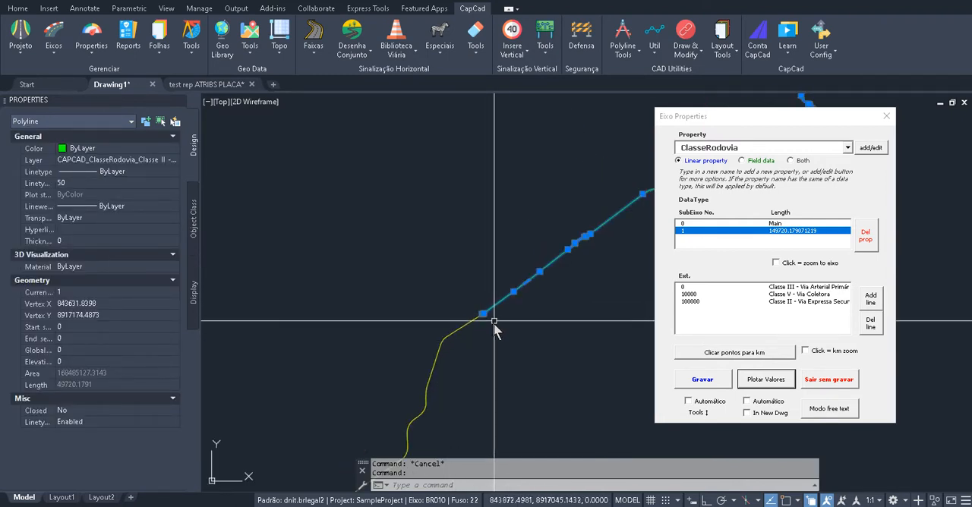
key(Escape)
click(453, 333)
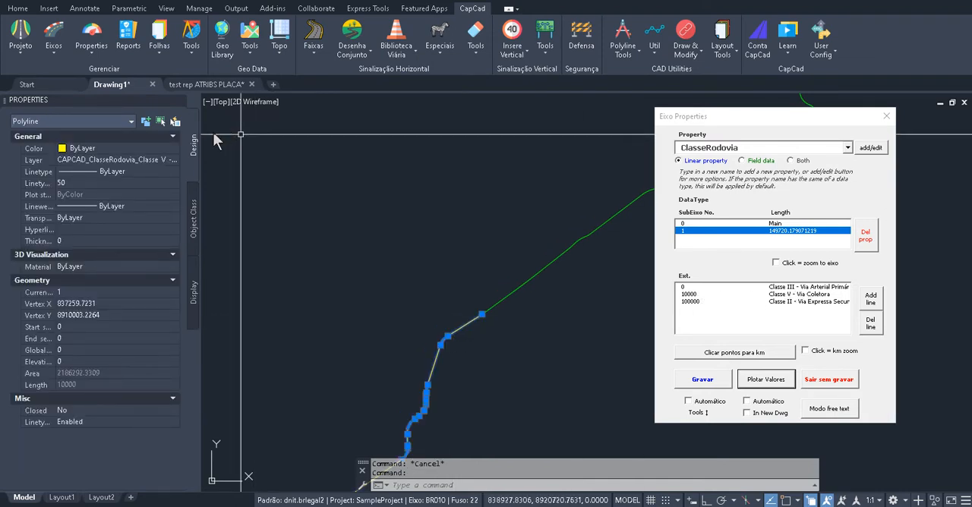
key(Escape)
Erase all plotted ClasseRodovia polylines from the drawing
scroll(460, 292, down, 3)
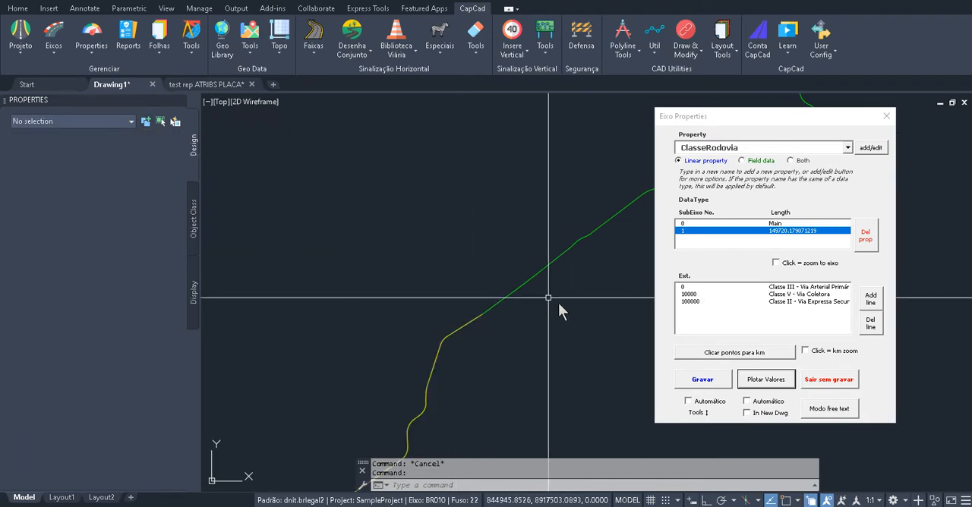
scroll(475, 308, down, 2)
scroll(499, 239, down, 4)
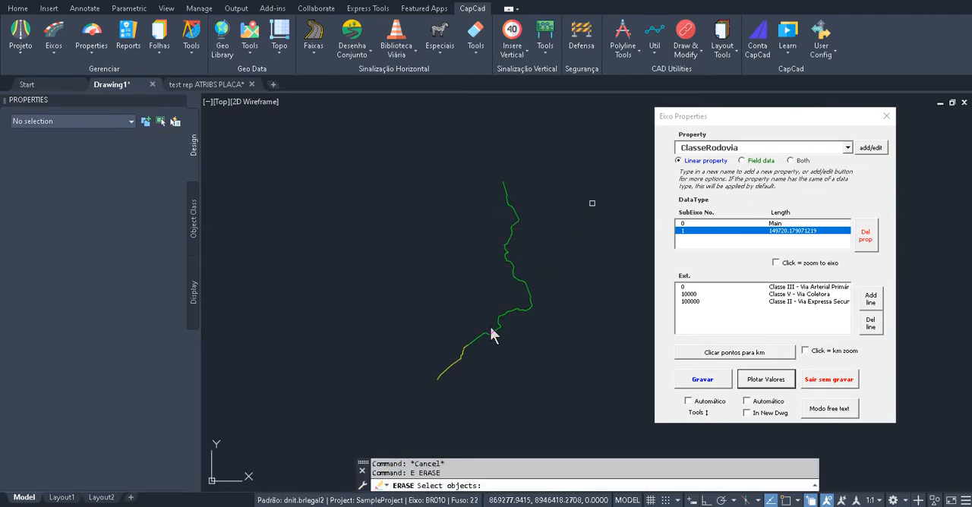
click(590, 201)
click(419, 393)
Load the existing SNV property for SubEixo 1 and delete it from that axis
click(848, 149)
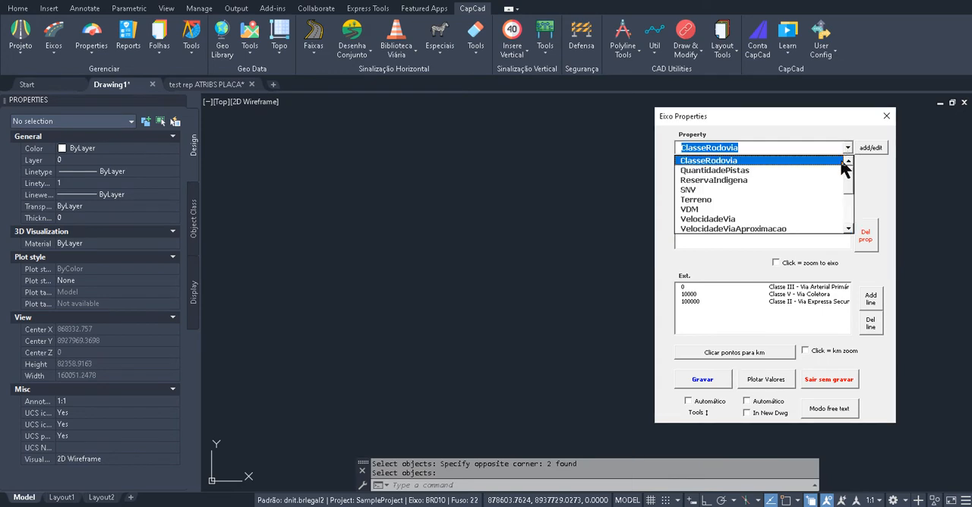
scroll(849, 191, down, 1)
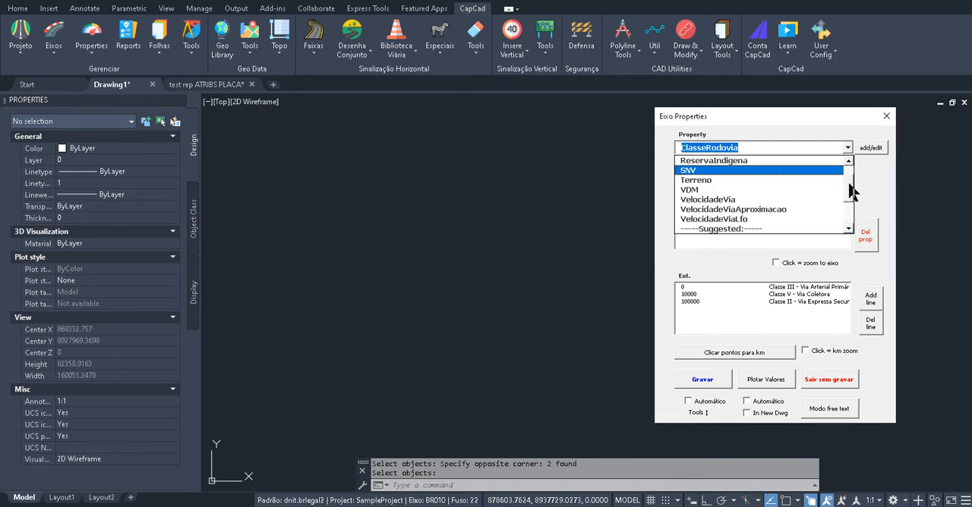
scroll(850, 186, up, 1)
scroll(851, 190, down, 3)
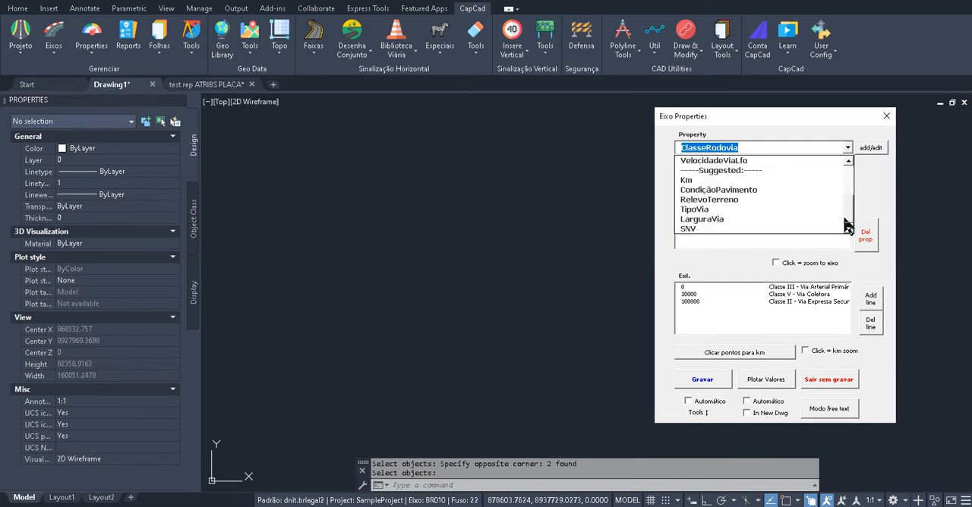
scroll(852, 199, up, 2)
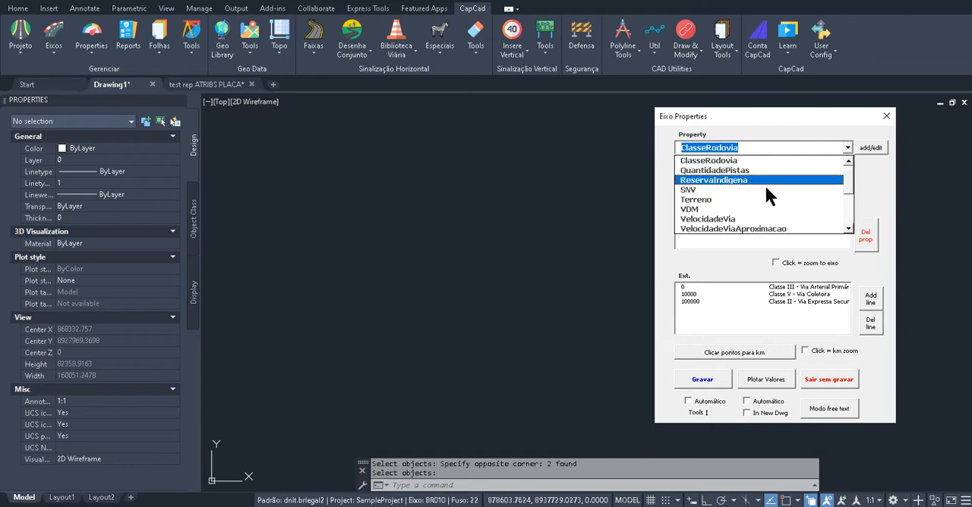
click(756, 184)
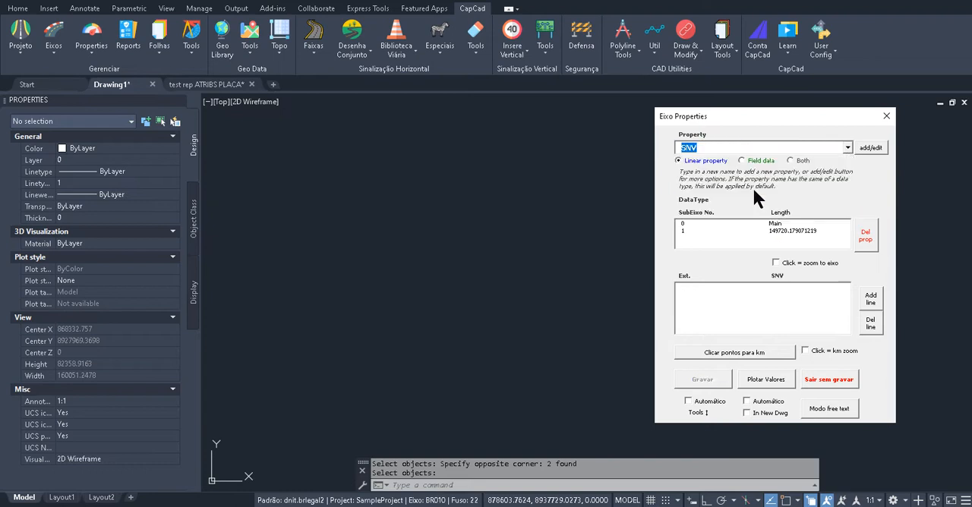
click(793, 232)
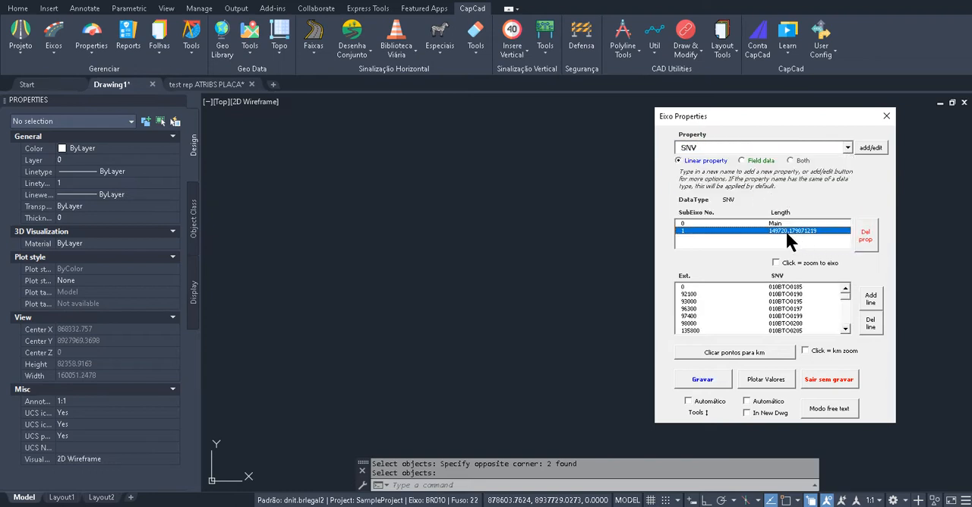
click(865, 239)
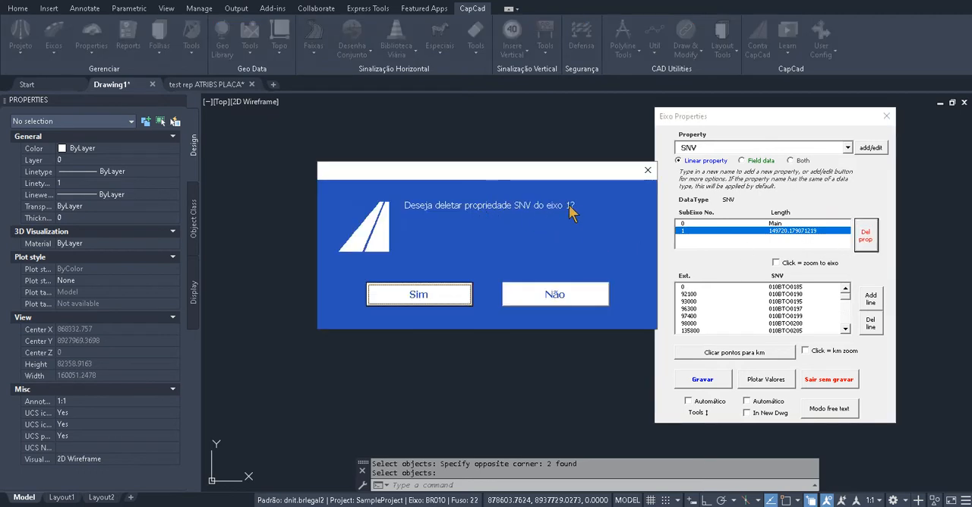
click(440, 297)
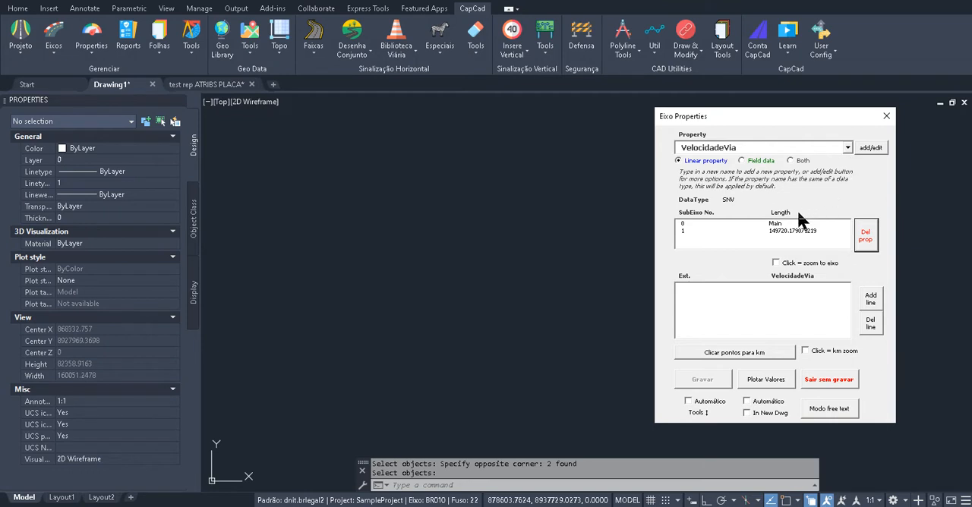
Choose SNV from the suggested properties and assign it to SubEixo 1
click(847, 149)
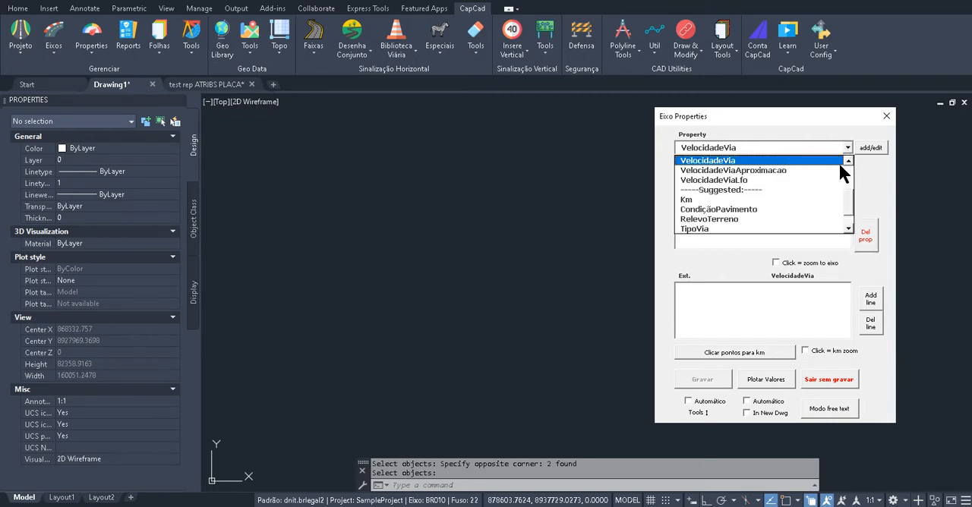
click(849, 161)
drag(850, 174, 850, 225)
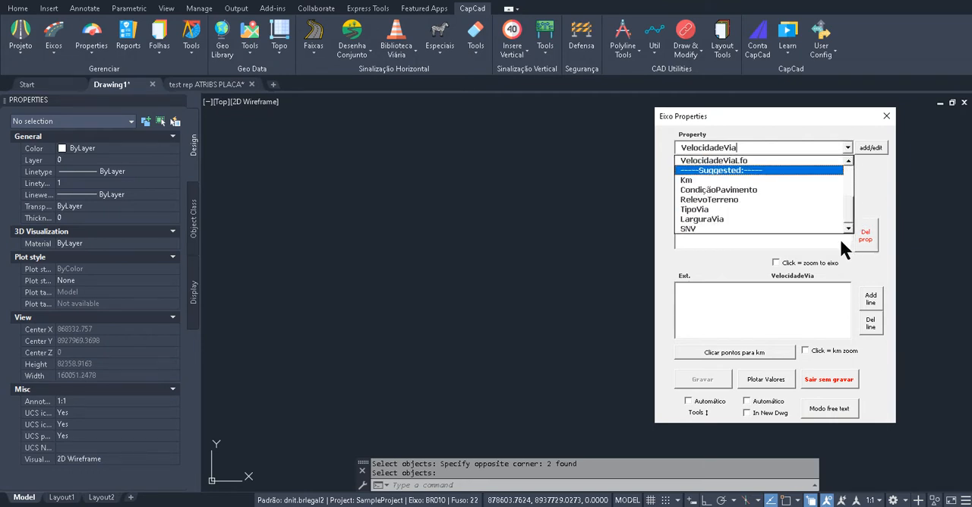
click(695, 228)
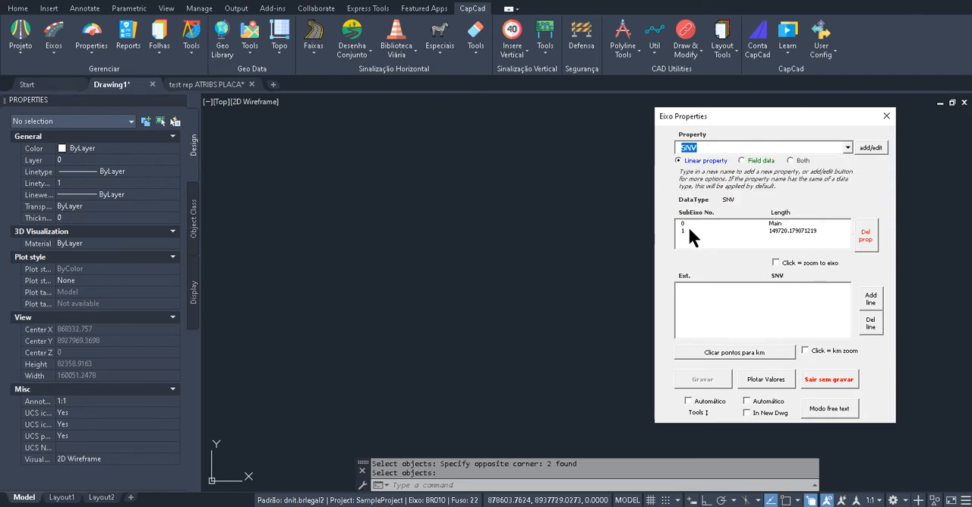
click(689, 230)
Add an SNV line at extension 0 with the value EDFSGRF
click(714, 291)
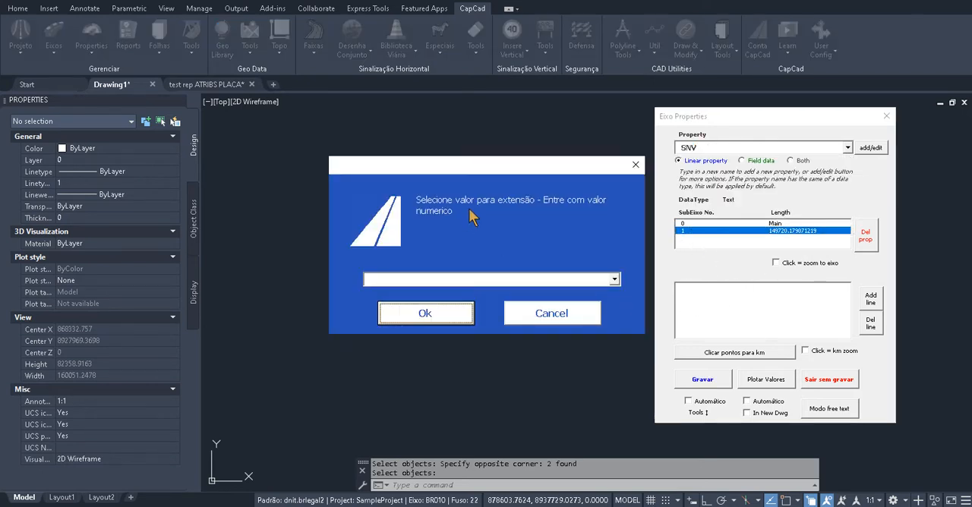
click(616, 279)
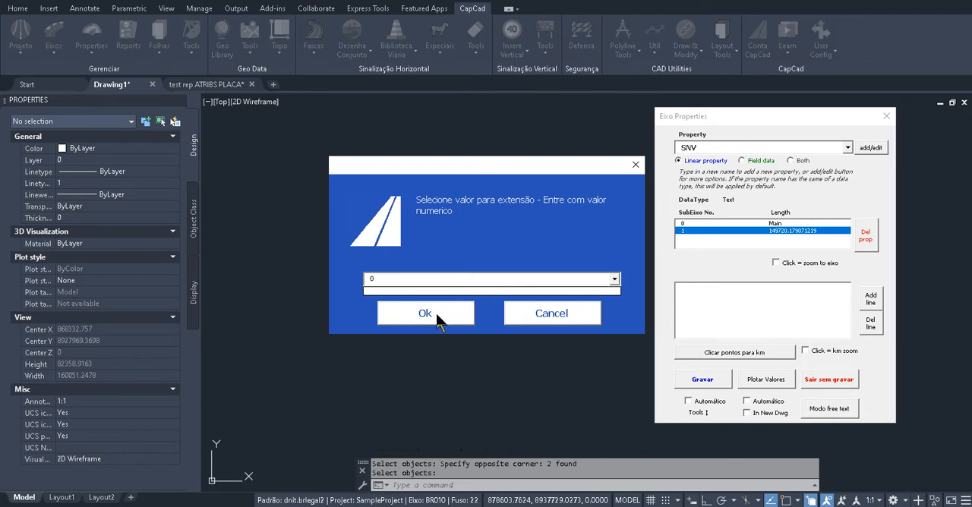
click(439, 320)
click(614, 281)
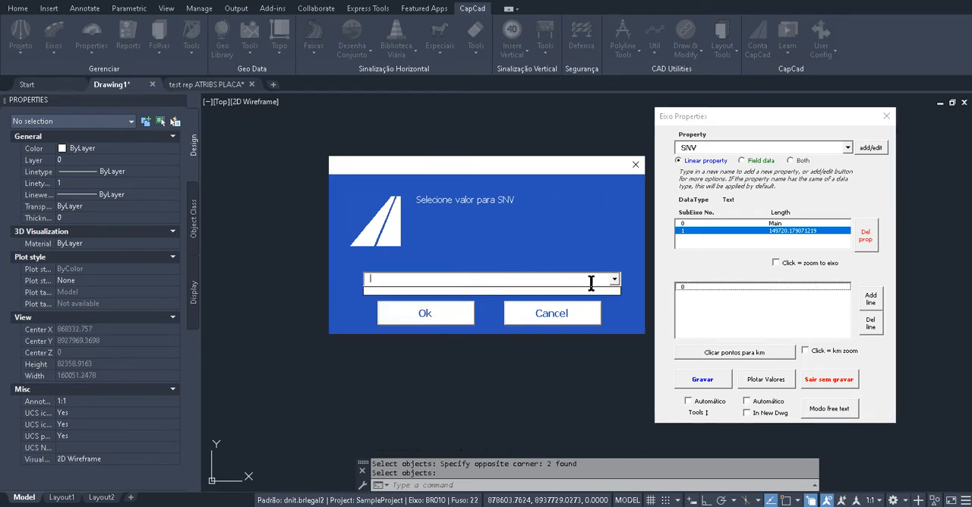
text(EDFSGRF)
click(430, 311)
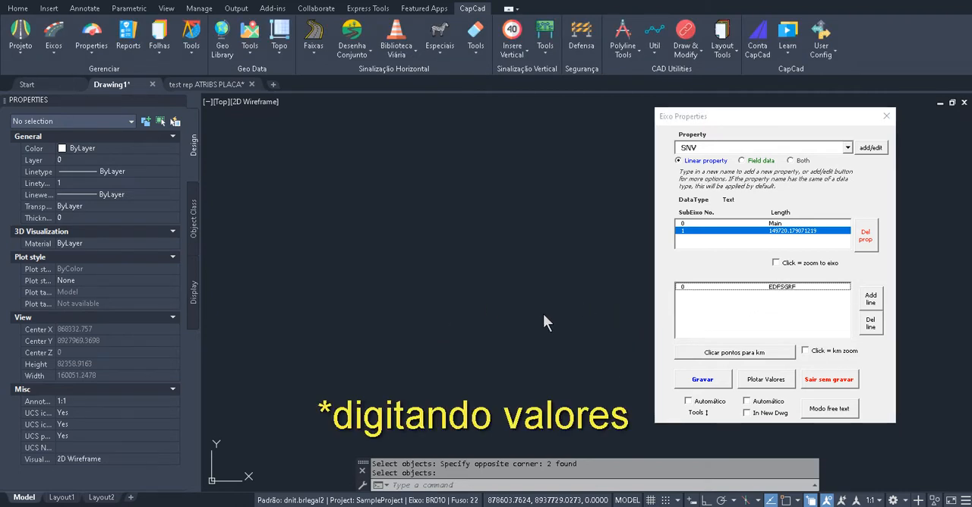
Draw the road axis with the EIXO command and switch the SNV value list to free text mode
text(EIXO)
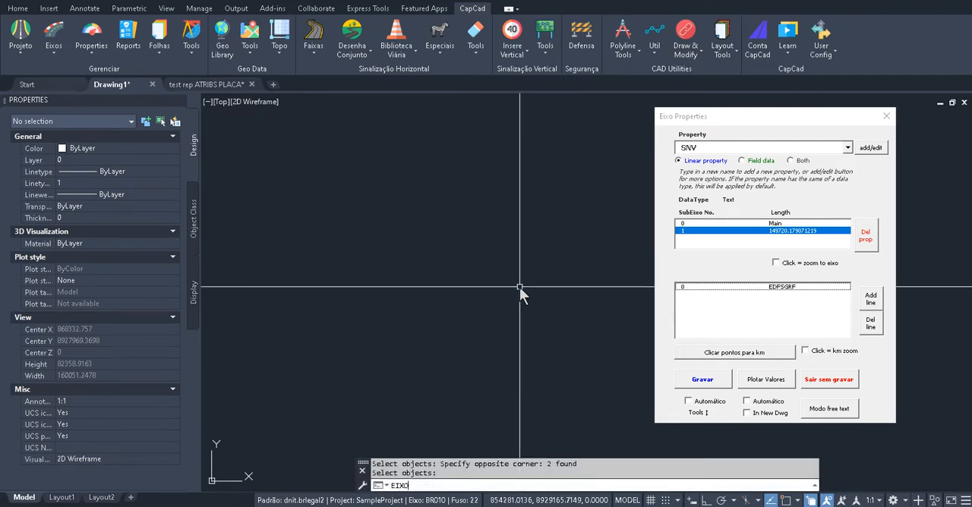
key(Return)
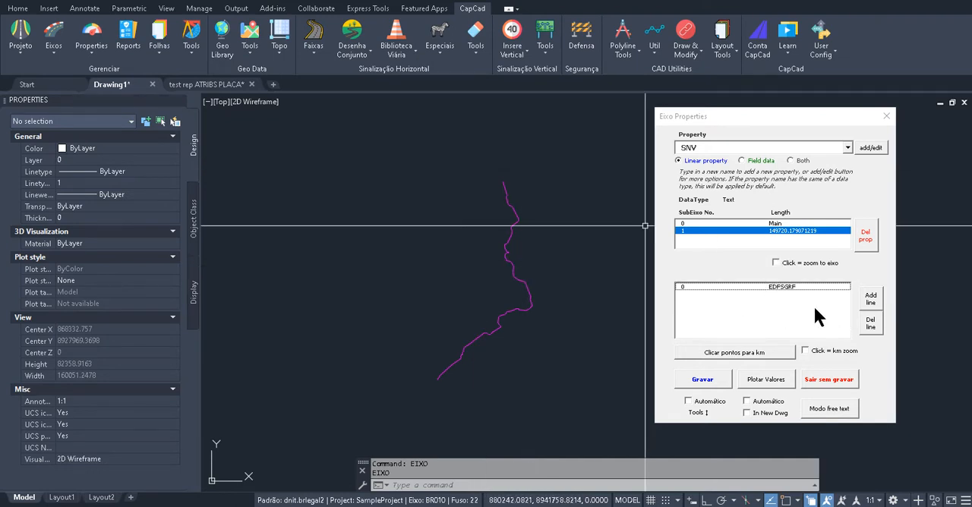
click(828, 410)
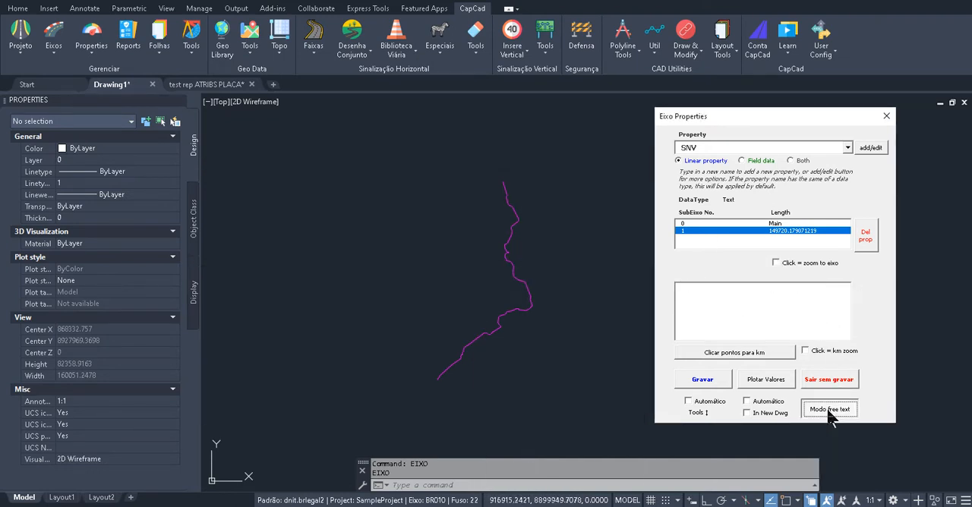
click(779, 318)
Switch to Excel, copy cells D64:E106 of the TABELA SNV sheet, and paste them into CapCad's free text SNV list
click(403, 506)
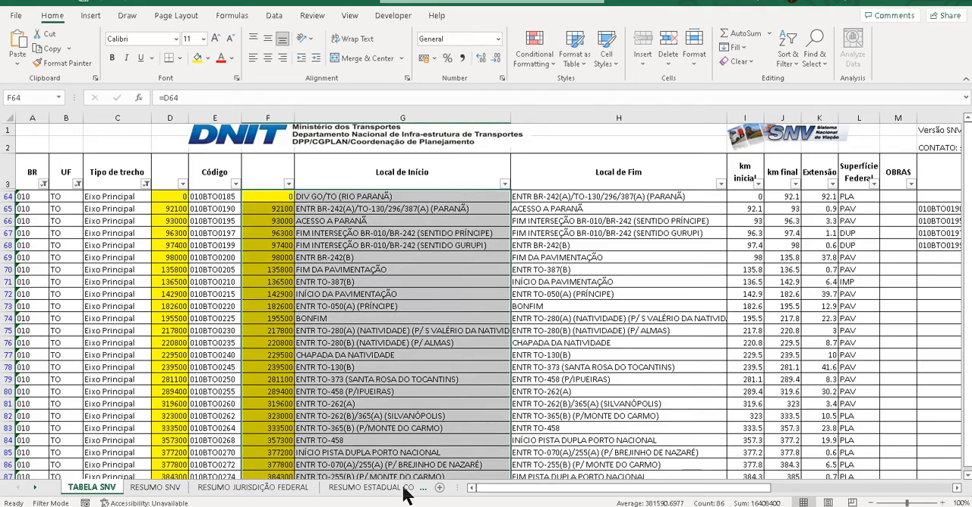
drag(166, 196, 225, 460)
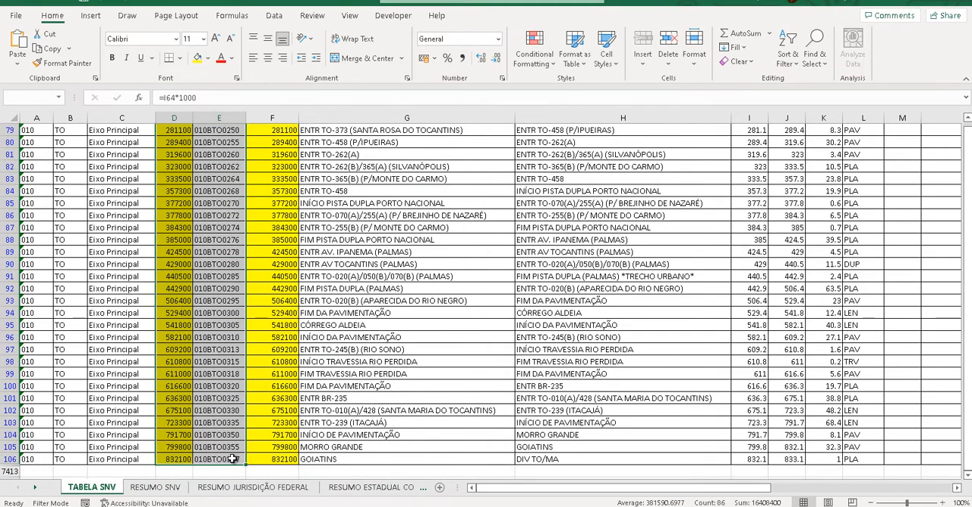
click(896, 6)
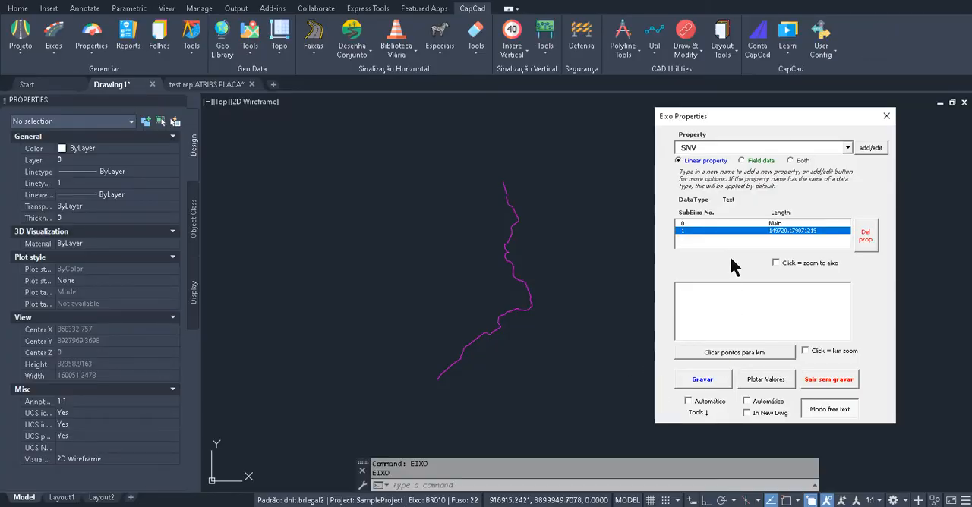
key(ctrl+v)
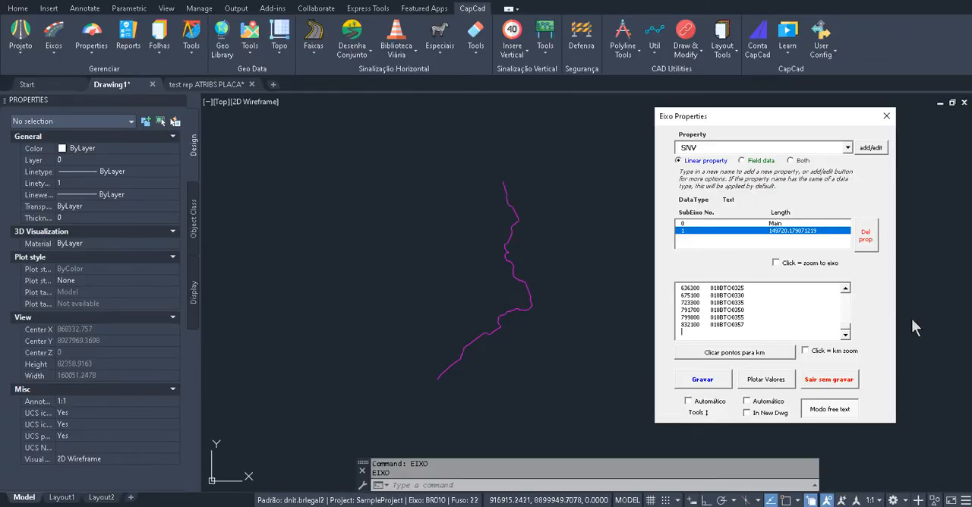
Check the end of the pasted SNV list and record the property for SubEixo 1
mouse_move(844, 326)
mouse_down()
mouse_move(846, 287)
mouse_move(842, 331)
mouse_up()
click(697, 385)
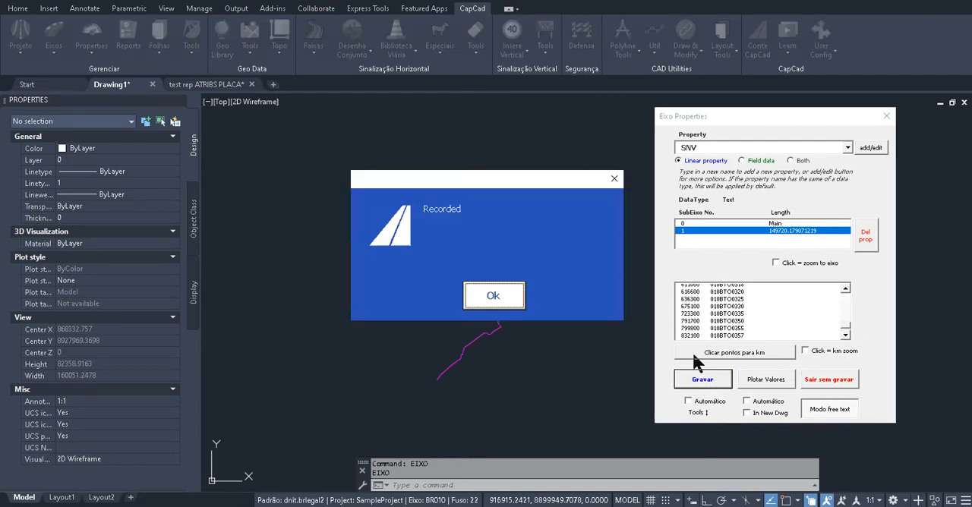
click(509, 303)
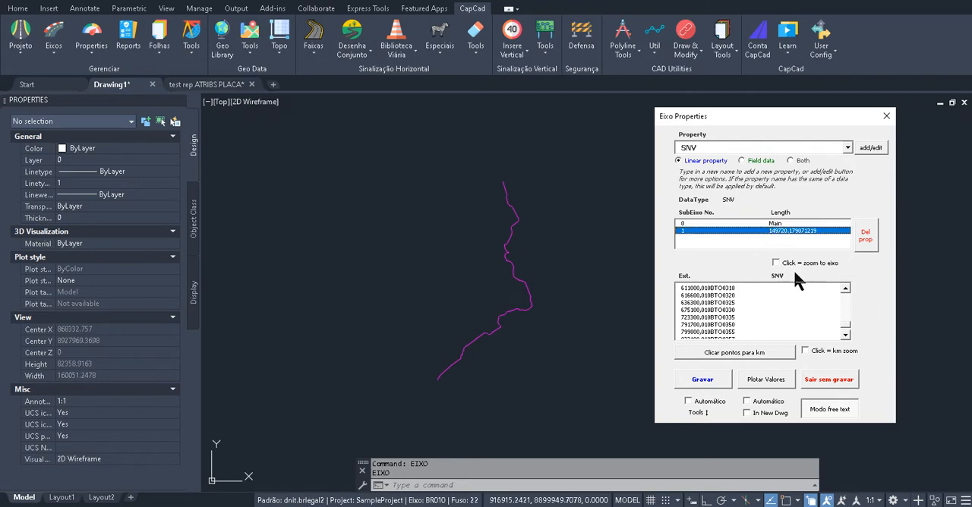
Turn off free text mode for the SNV value list and plot the SNV values along SubEixo 1
click(833, 410)
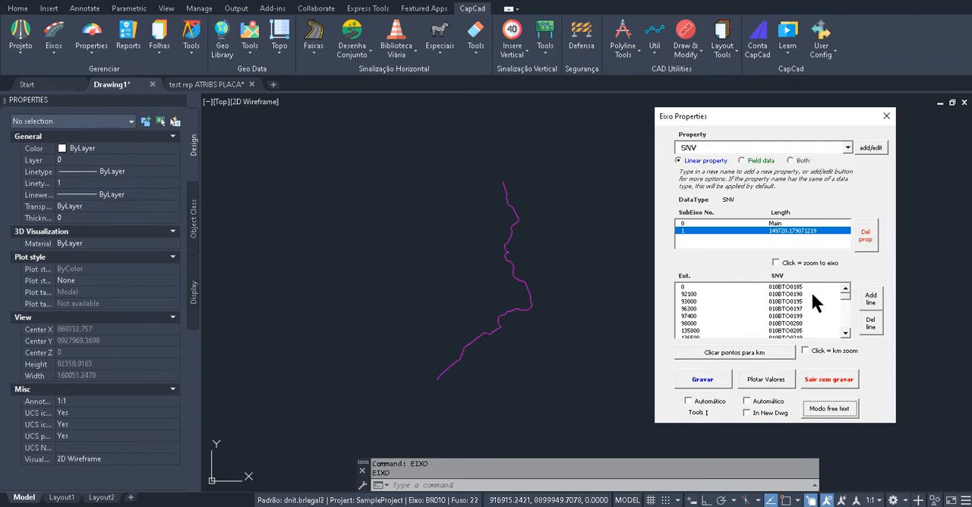
drag(845, 303, 844, 281)
click(764, 385)
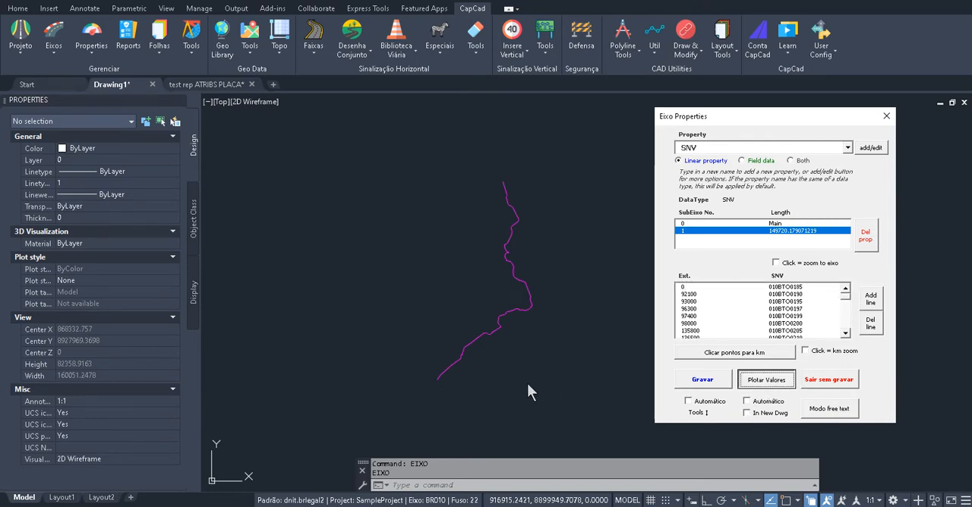
Check the layer of a plotted SNV segment near the start of the alignment, then close Eixo Properties
scroll(445, 354, up, 6)
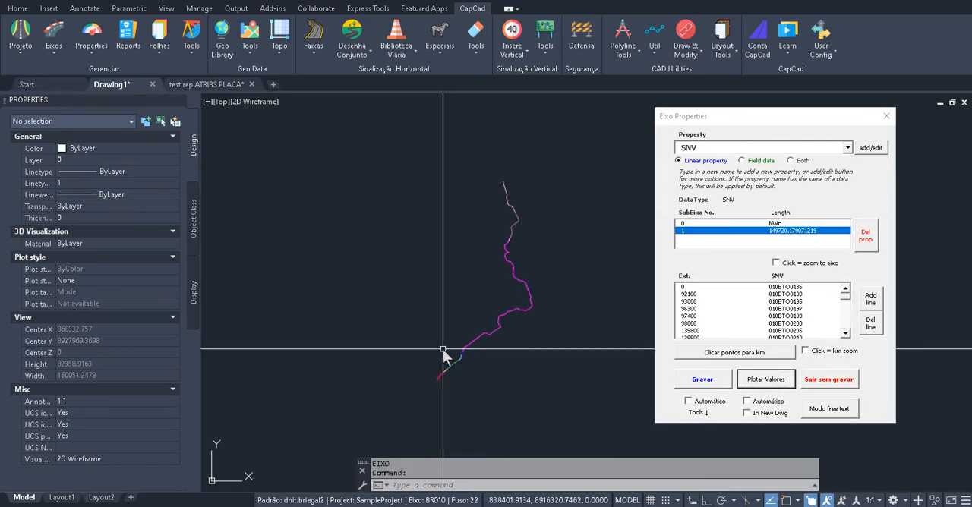
mouse_move(505, 373)
mouse_down()
mouse_move(452, 370)
mouse_move(441, 246)
mouse_up()
scroll(441, 245, up, 4)
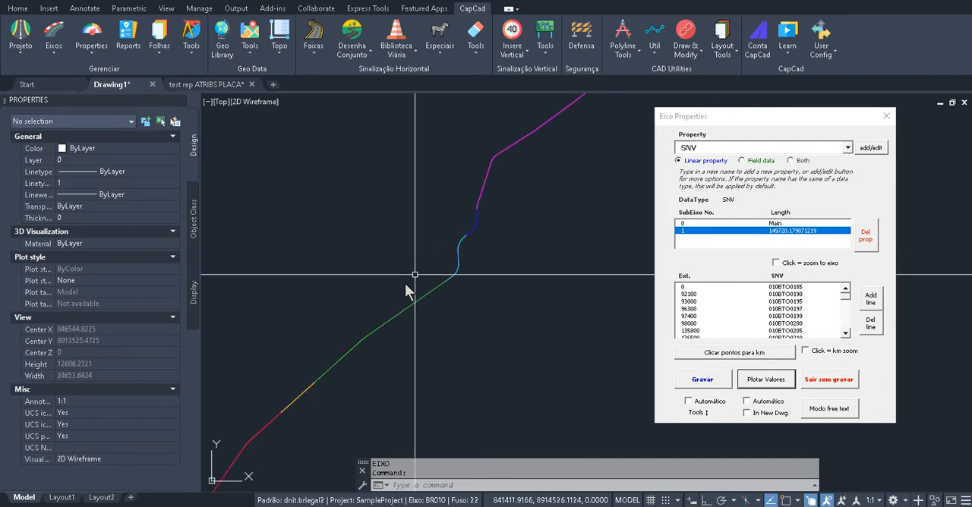
click(476, 228)
click(523, 272)
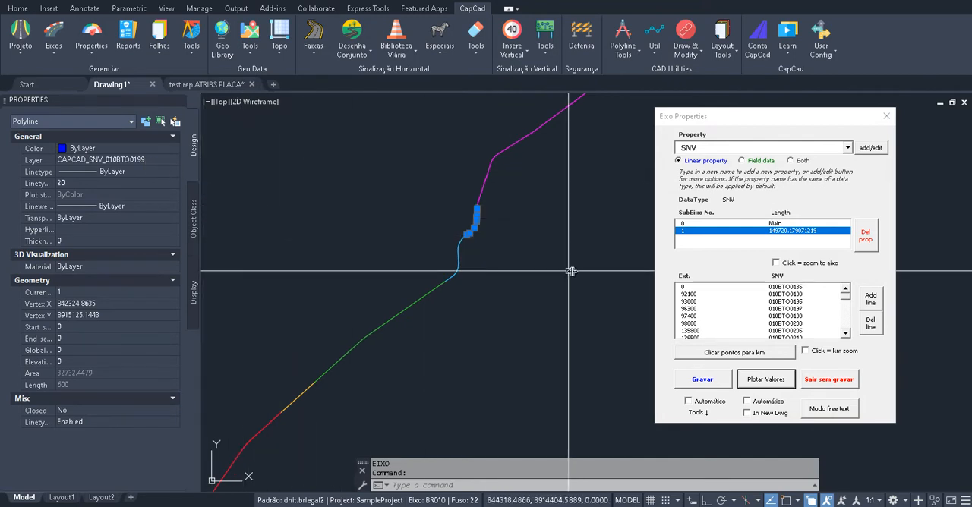
key(Escape)
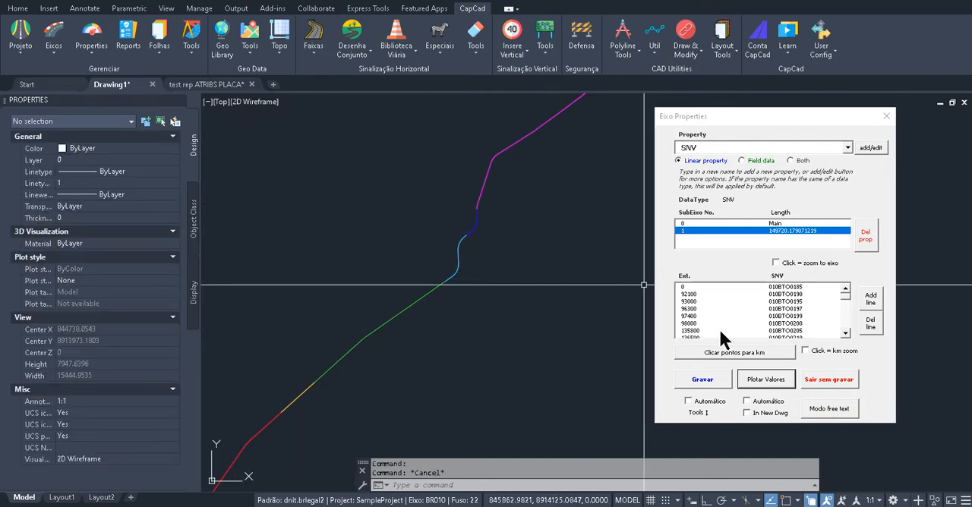
click(887, 117)
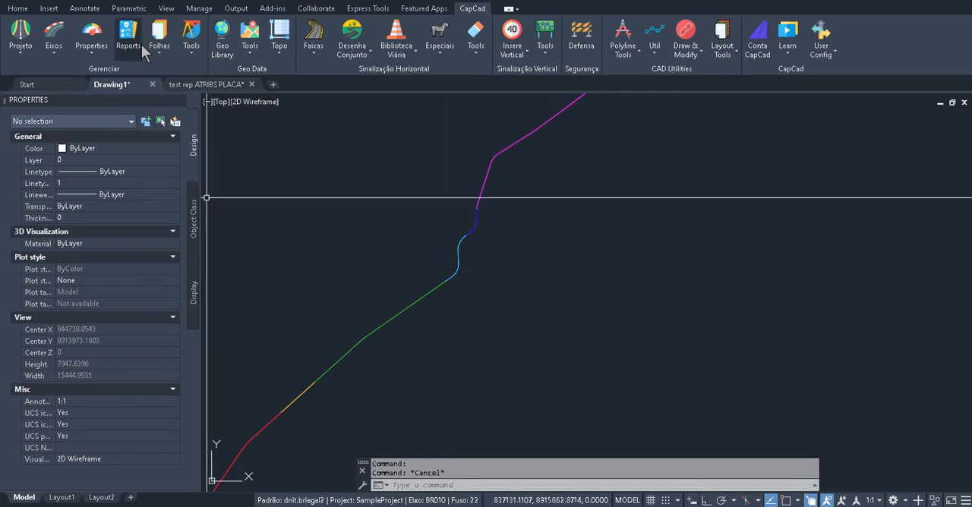
Erase the road axis and all the plotted SNV segments from the drawing
drag(497, 195, 460, 245)
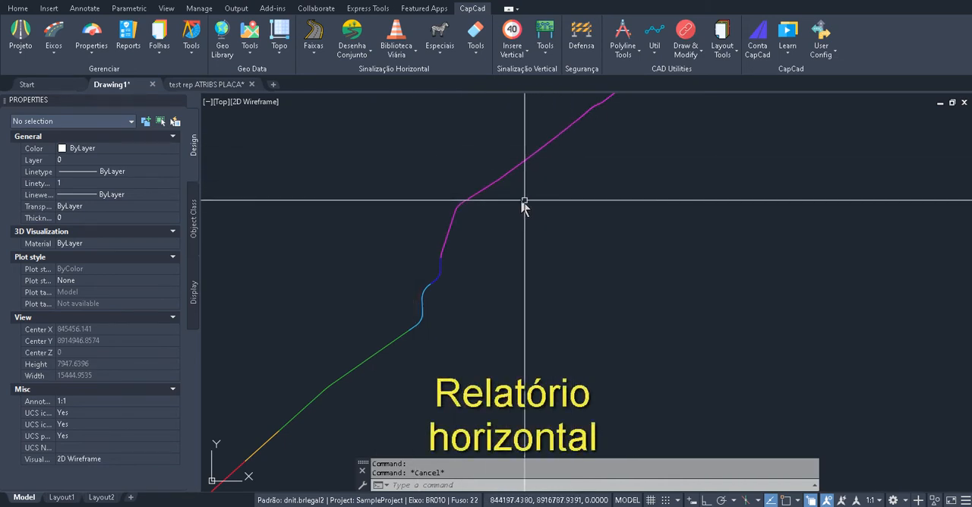
scroll(507, 200, down, 8)
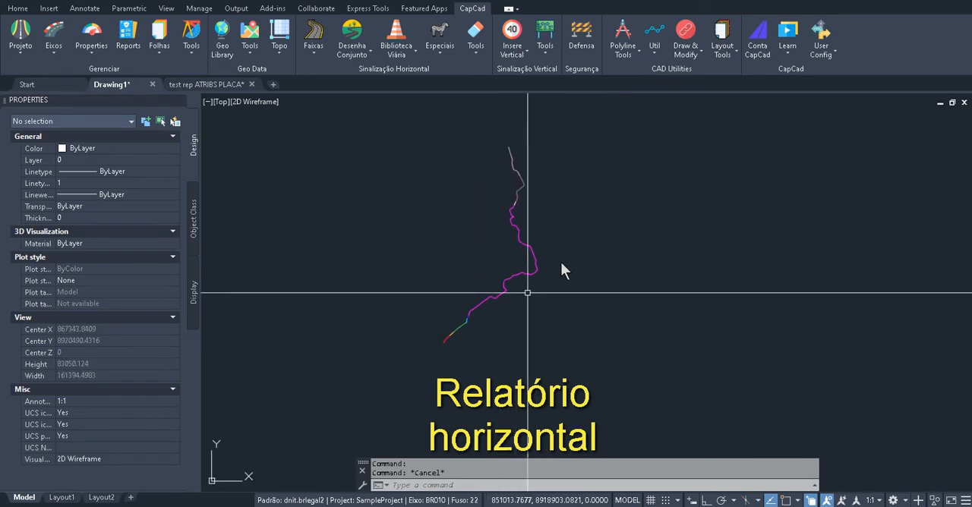
text(E)
key(Return)
click(613, 100)
click(436, 340)
key(Return)
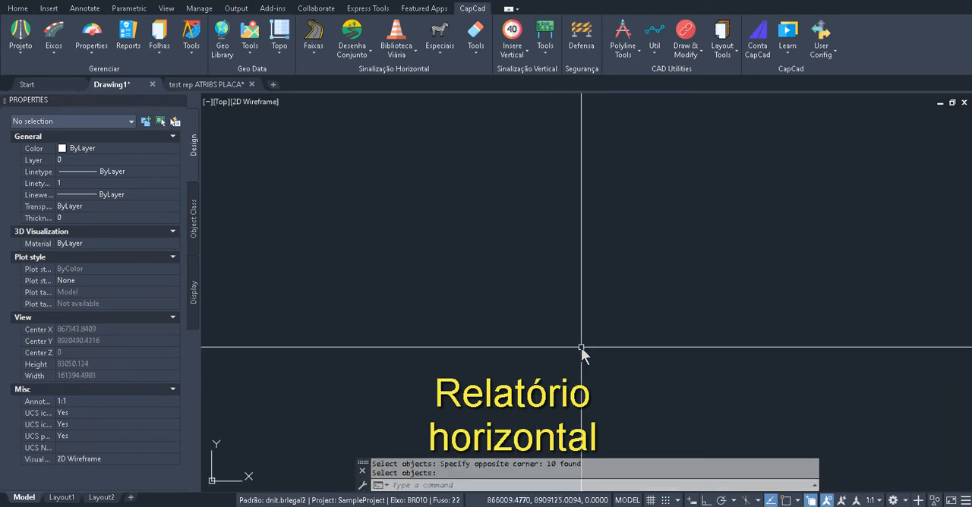
Redraw the BR010 road axis with the EIXO command
text(EIXO)
key(Return)
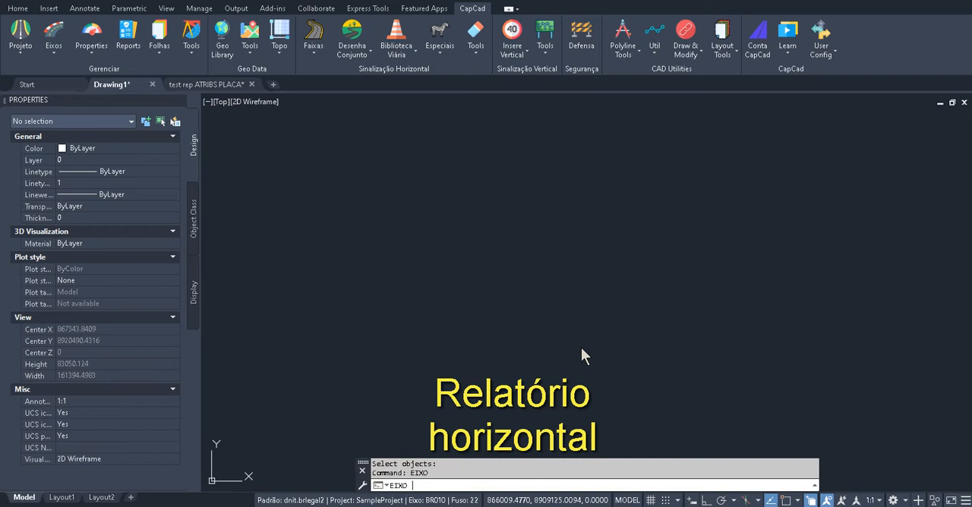
scroll(540, 274, up, 8)
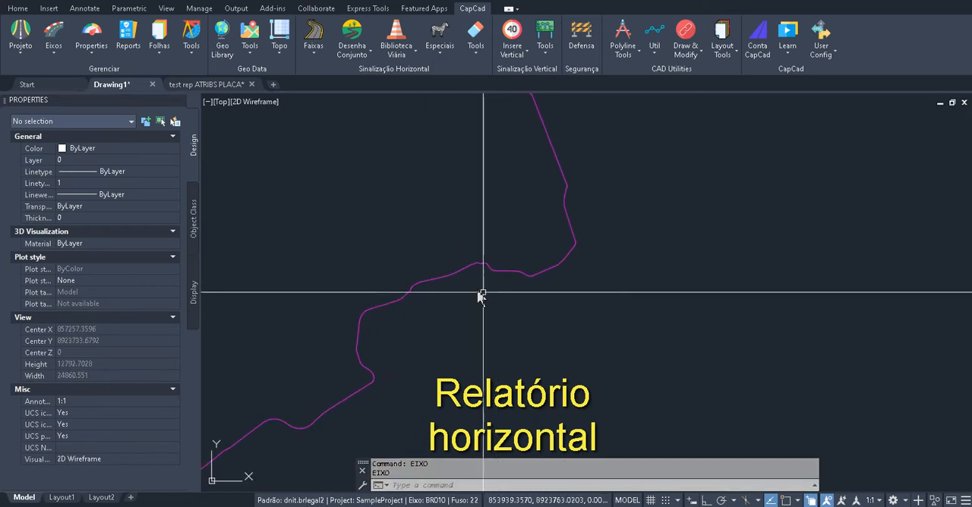
Query the kilometre and linear properties at a point on the road axis with the IK command
text(IK)
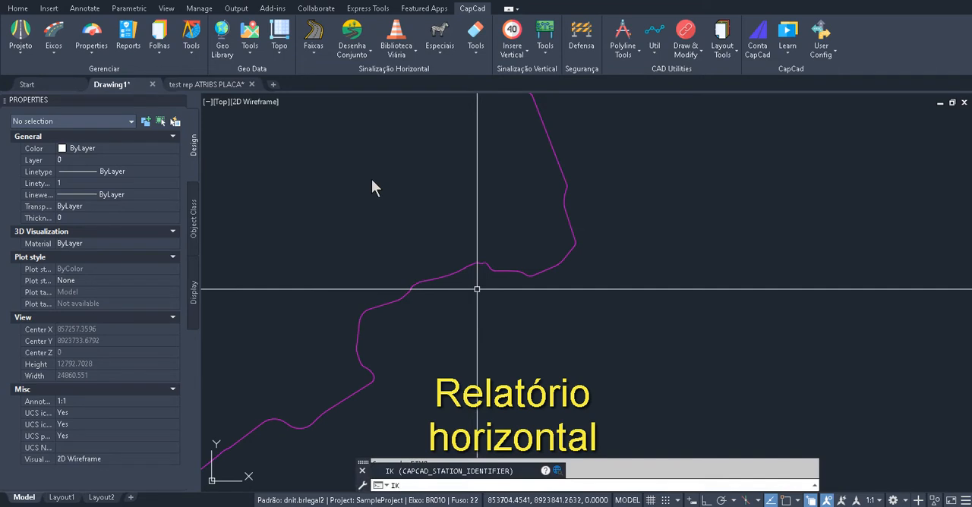
key(Return)
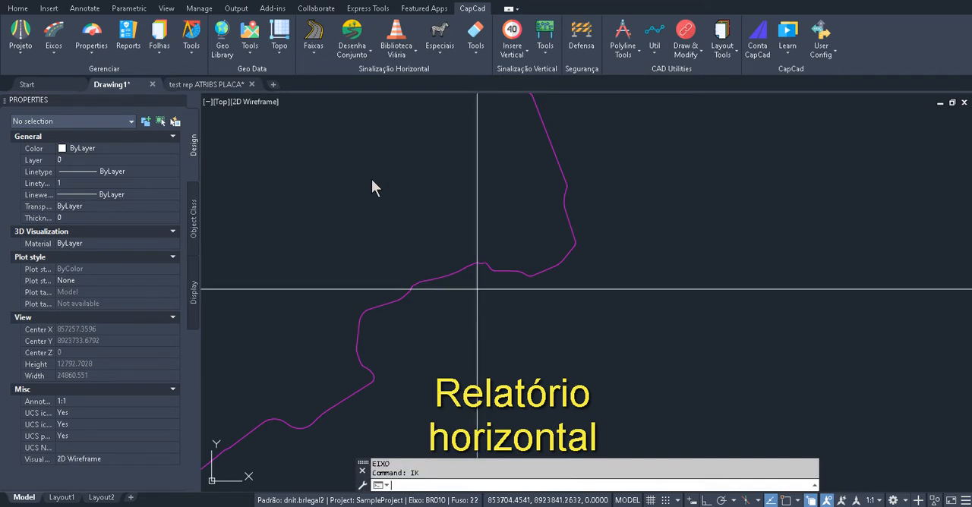
scroll(456, 266, up, 8)
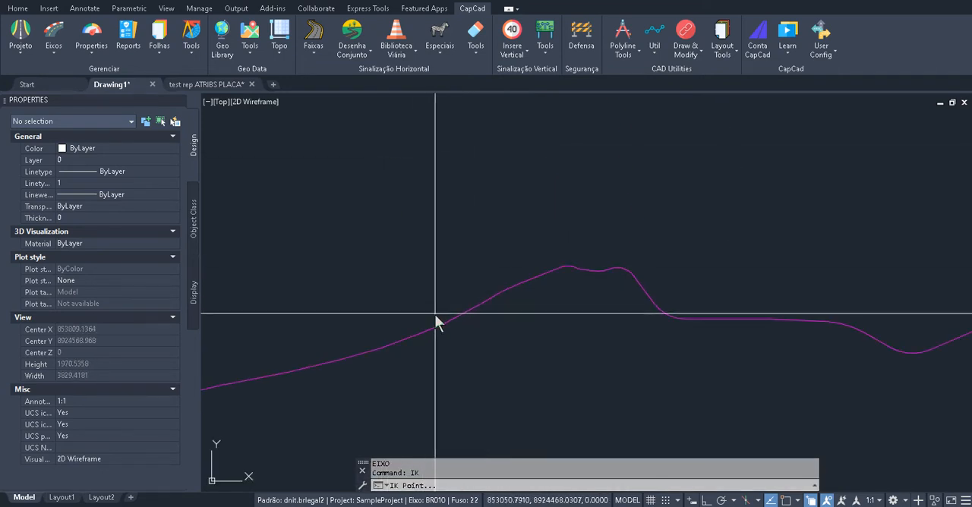
click(459, 324)
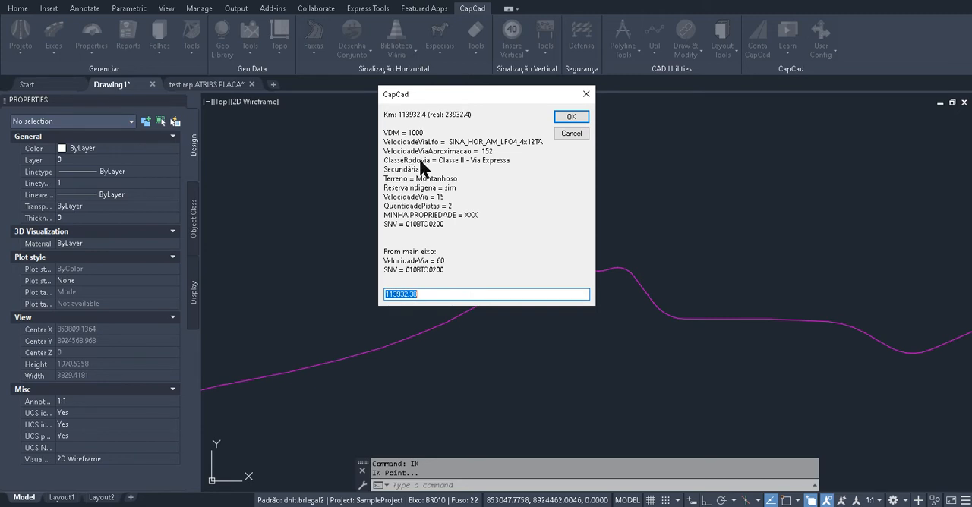
click(586, 95)
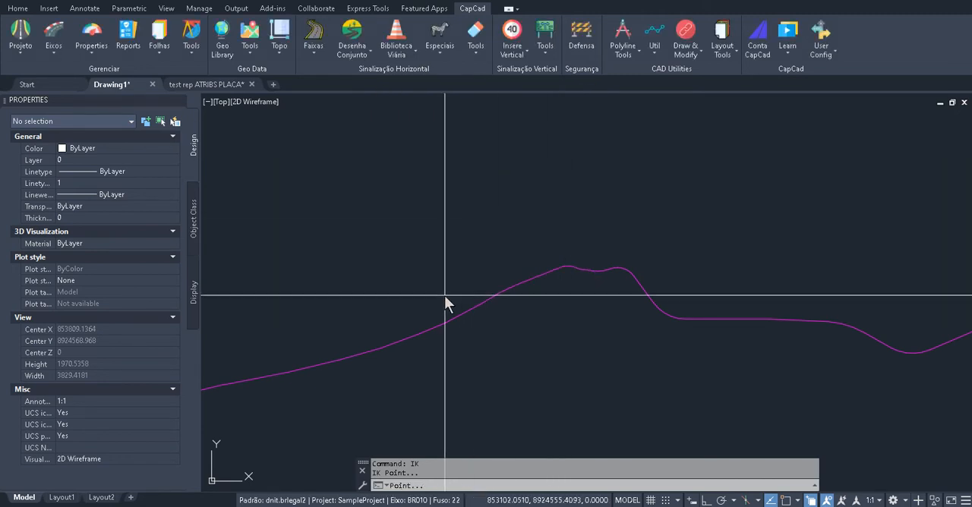
key(Escape)
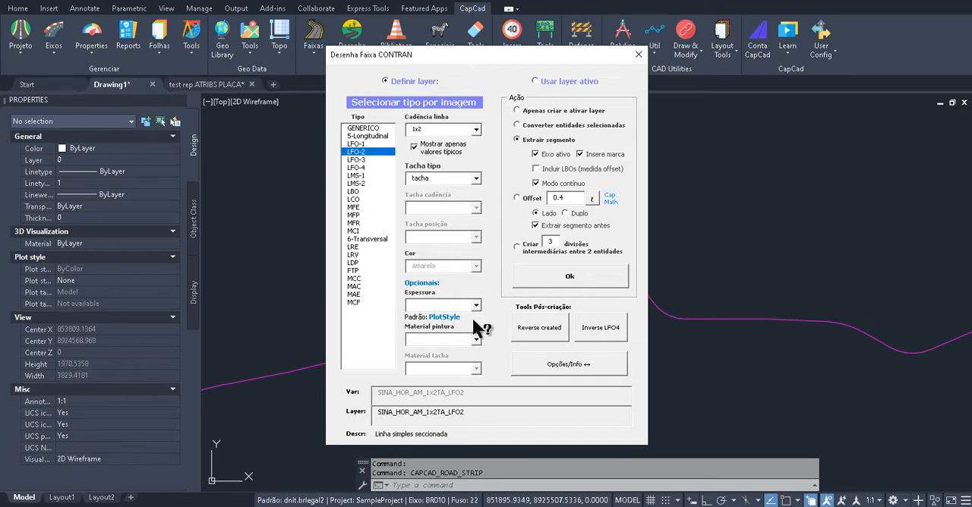
In Desenha Faixa CONTRAN, try the tacha mono stud type for the LFO-2 line and check the layer name it generates
click(475, 181)
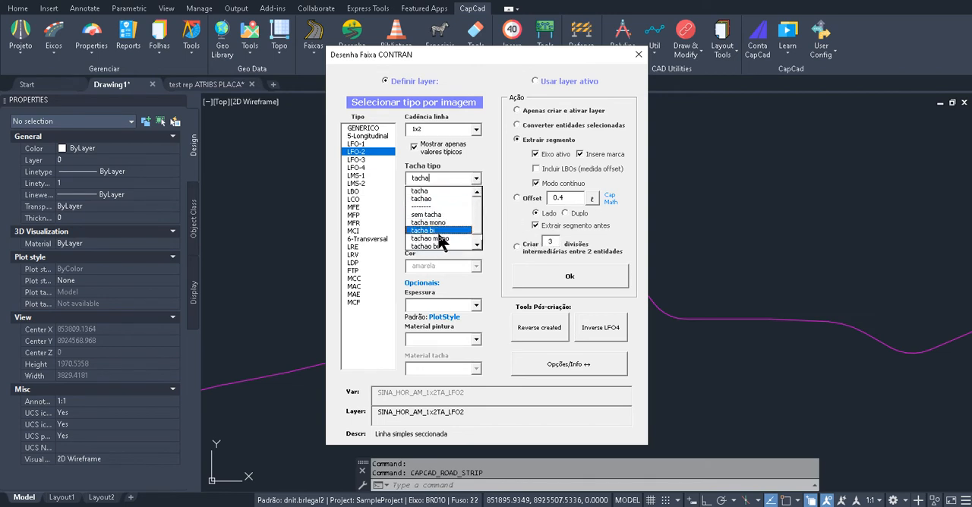
click(493, 164)
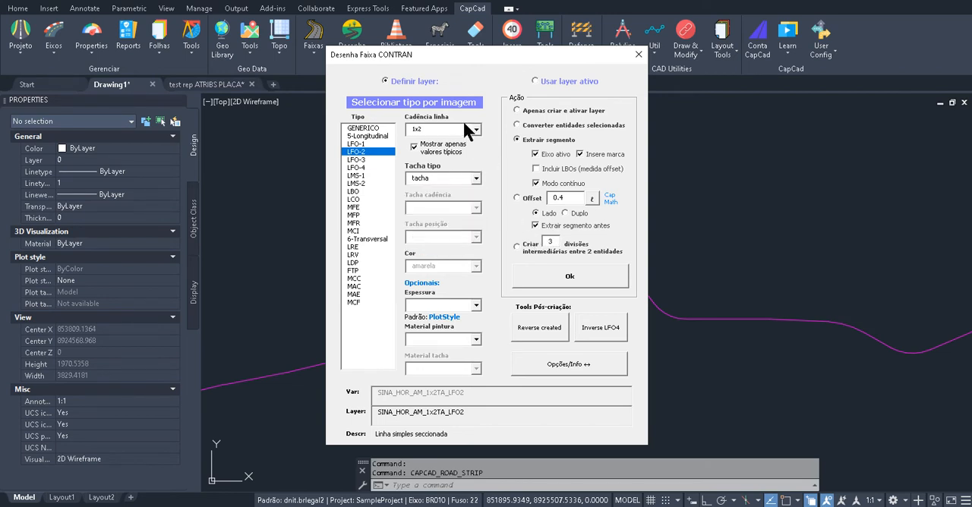
drag(480, 412, 211, 395)
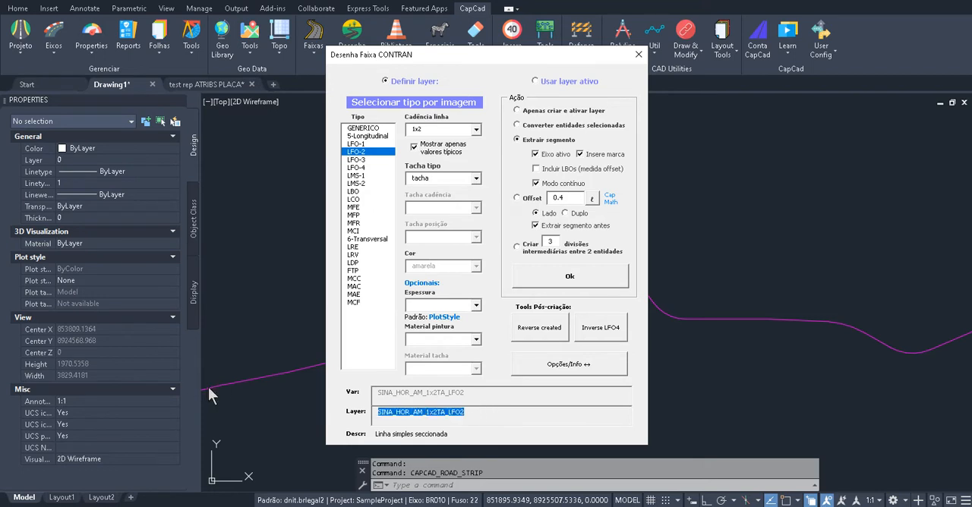
click(476, 178)
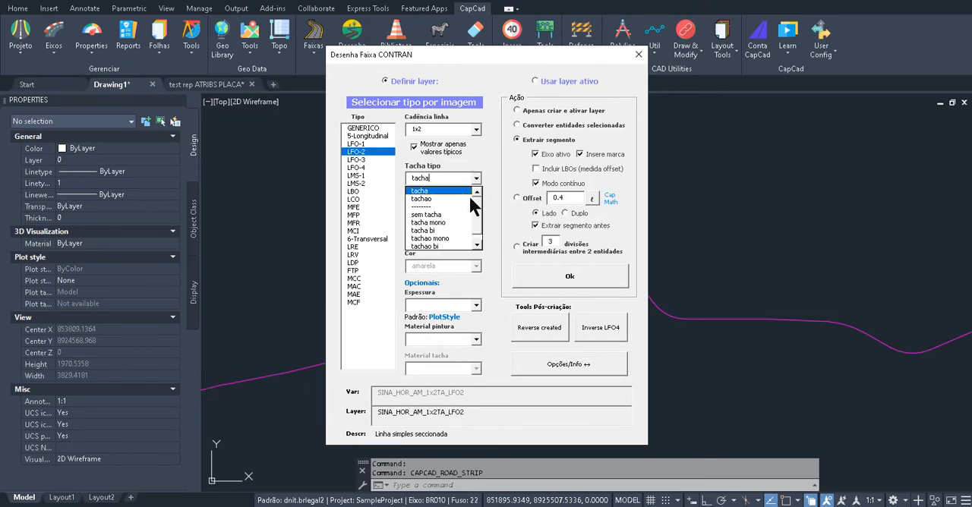
click(456, 223)
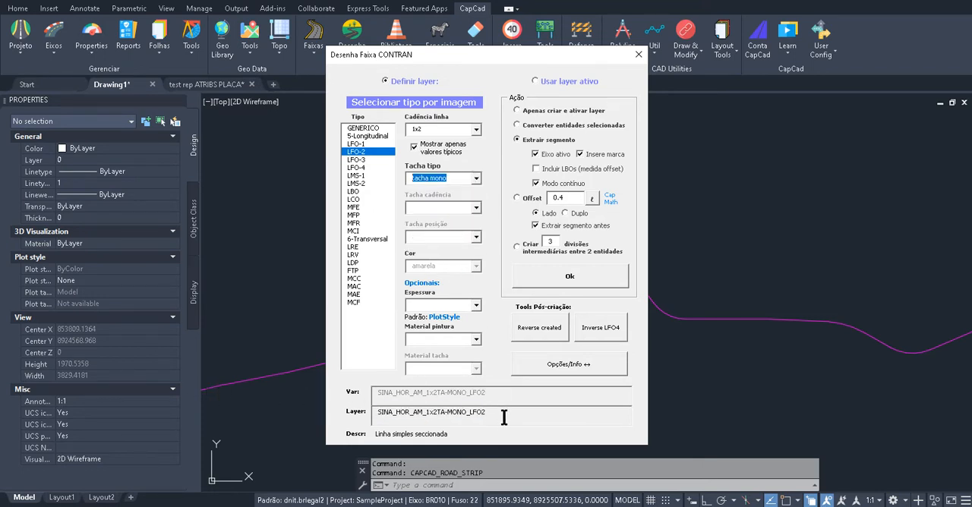
drag(503, 416, 255, 402)
drag(531, 418, 334, 409)
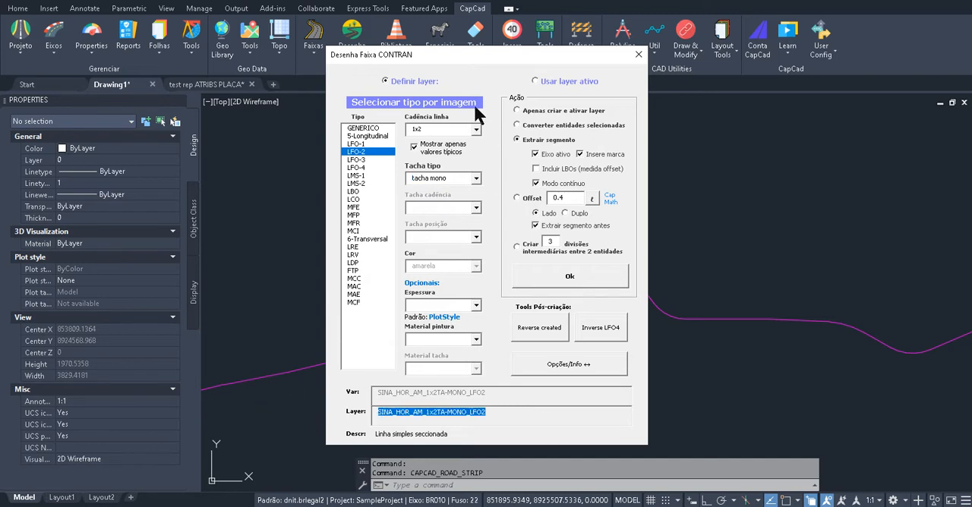
Set the stud type of the LFO-2 line back to tacha
click(476, 180)
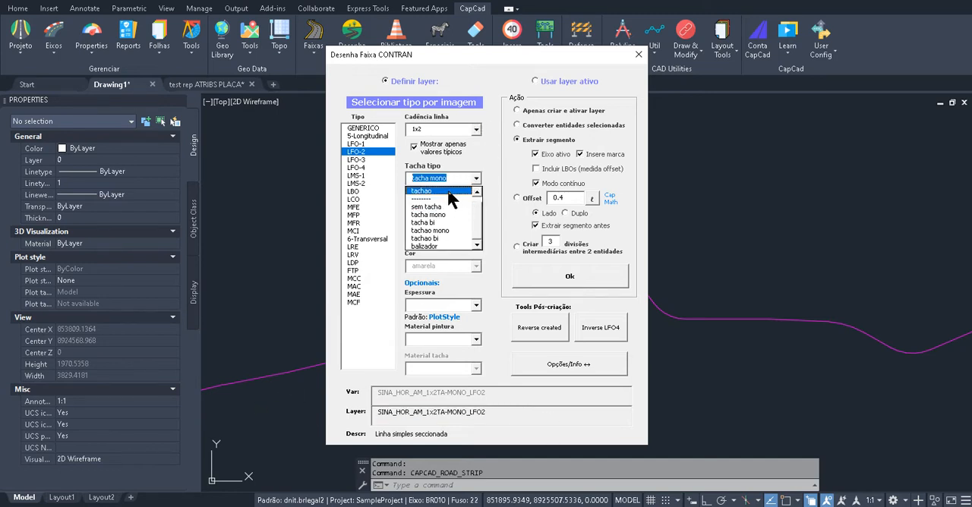
click(477, 193)
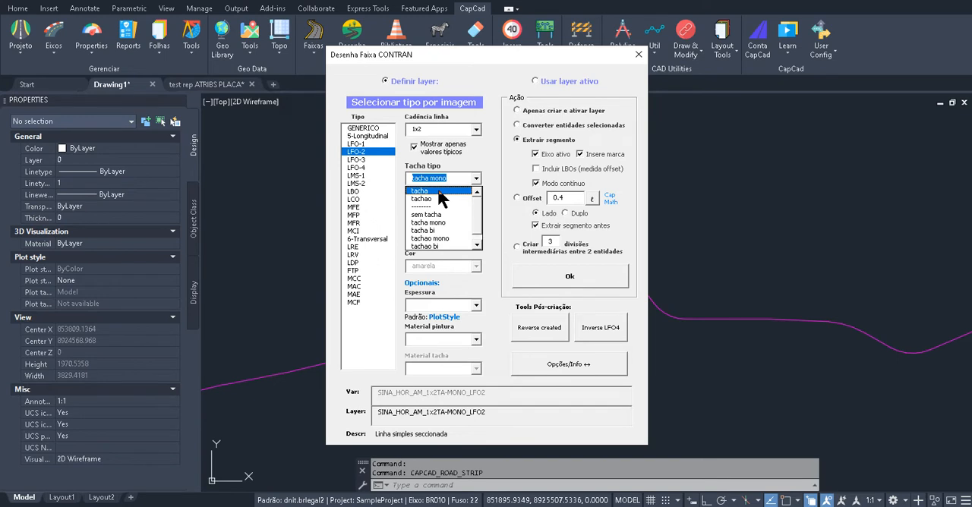
click(438, 189)
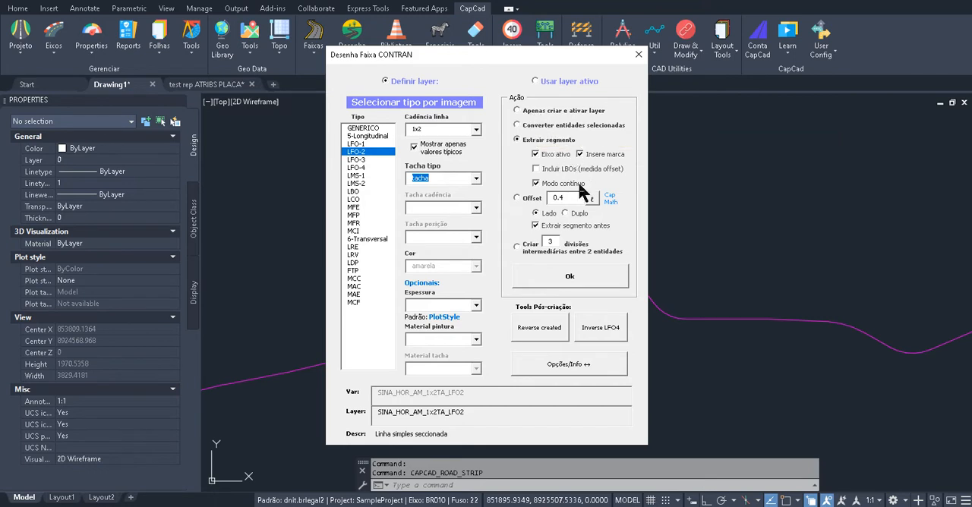
Extract an LFO-2 1x2 strip with tacha between two points on the active axis, inserting its mark
drag(533, 57, 558, 32)
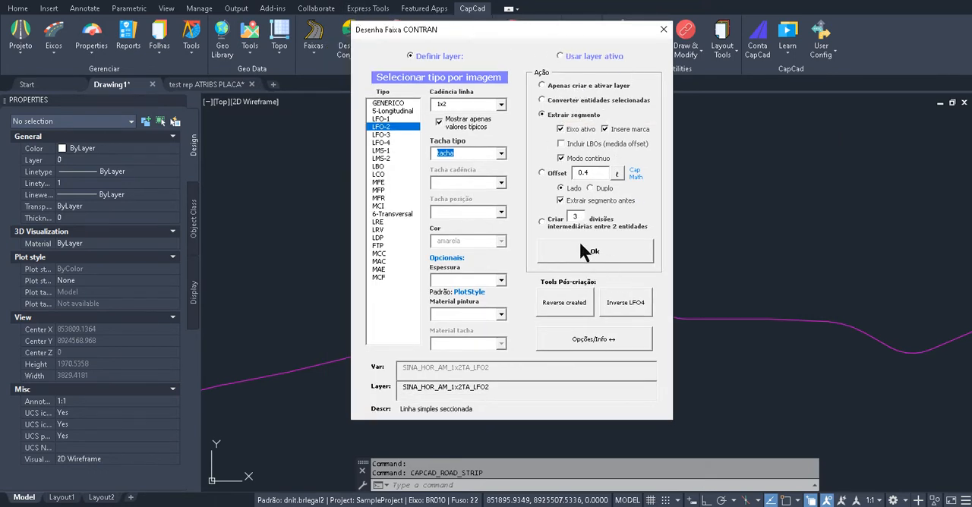
click(575, 254)
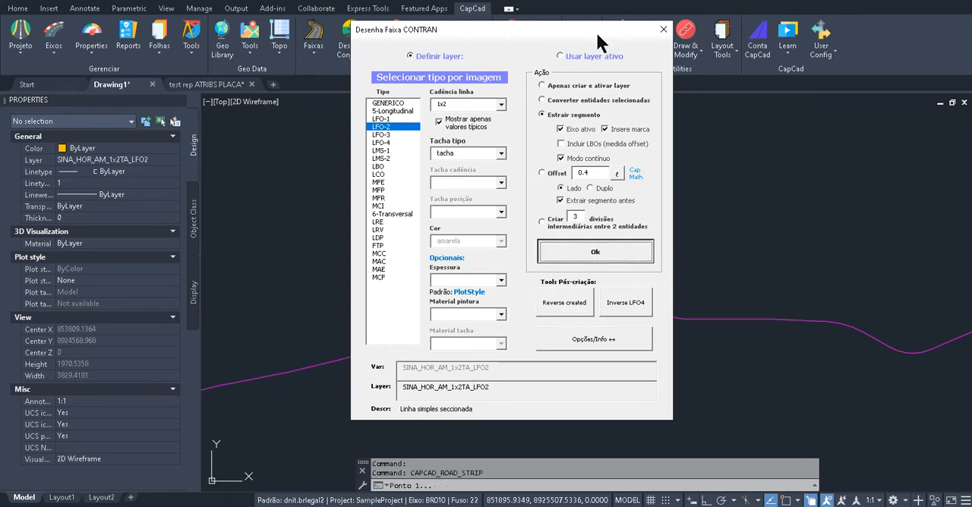
drag(595, 31, 282, 33)
click(519, 285)
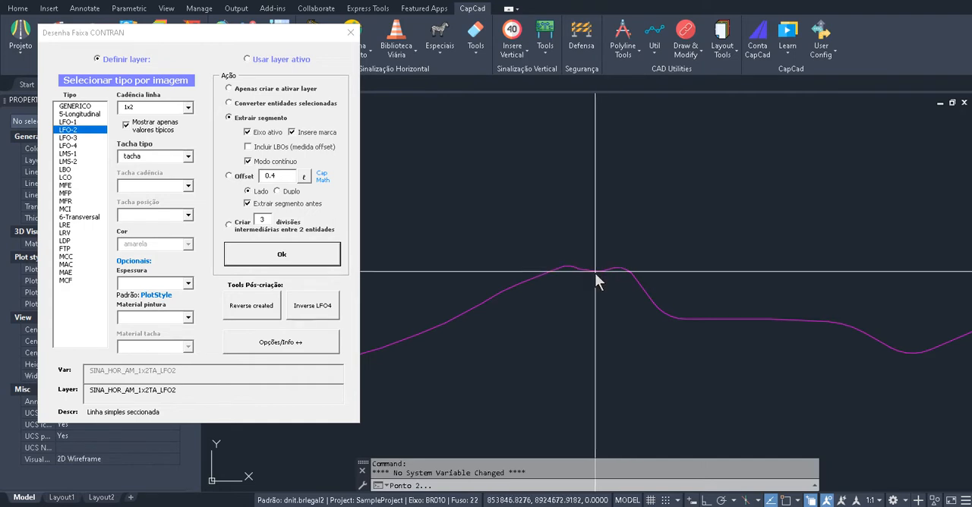
click(596, 298)
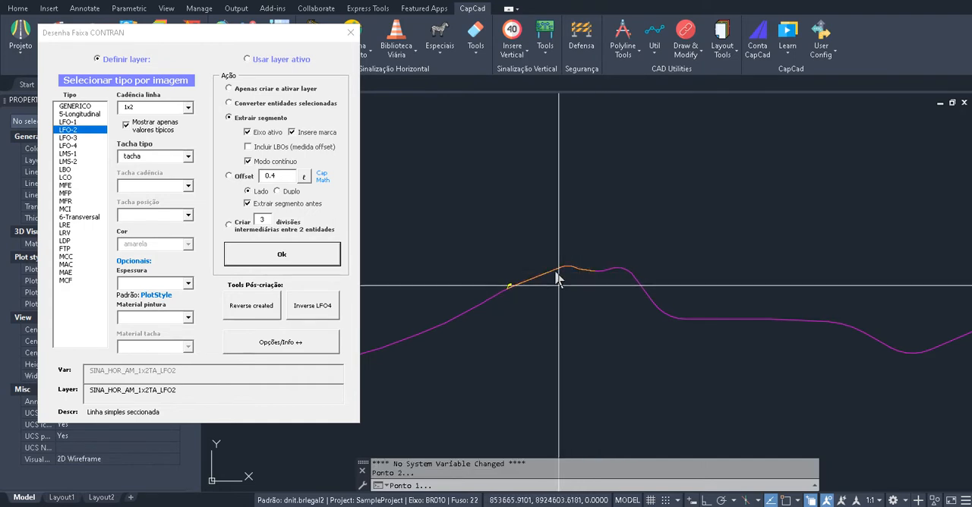
click(350, 33)
End the strip command, regenerate the drawing, and examine the start mark and studs of the LFO-2 line
scroll(507, 281, up, 10)
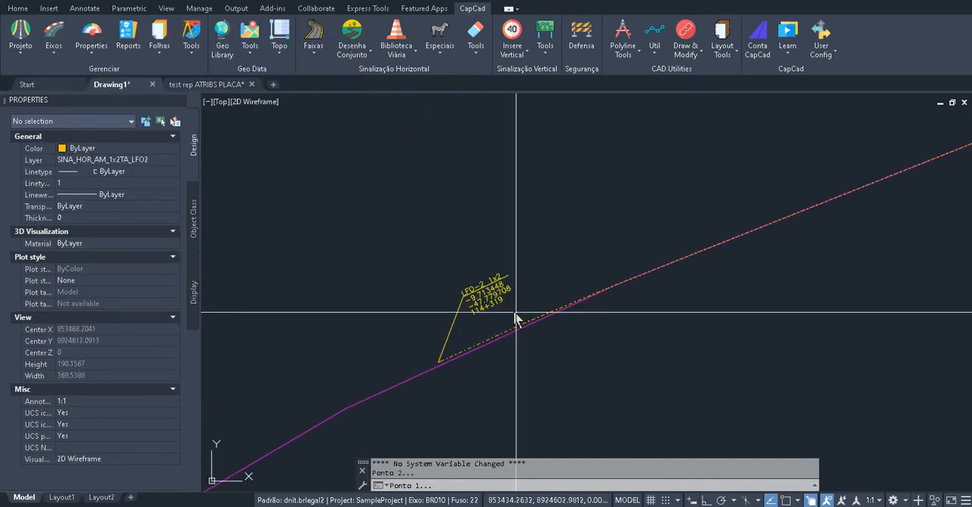
key(Escape)
text(re)
key(Return)
scroll(533, 328, up, 4)
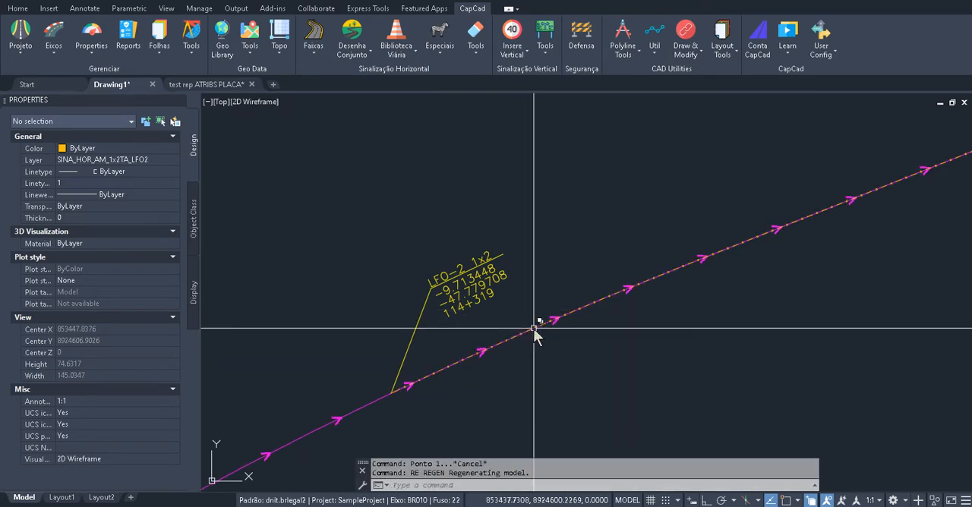
drag(504, 325, 465, 286)
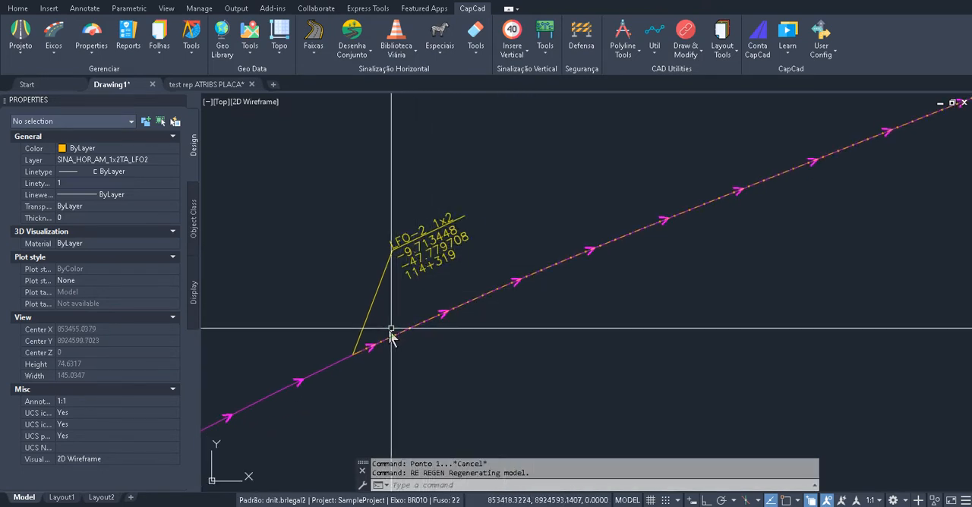
scroll(389, 341, up, 6)
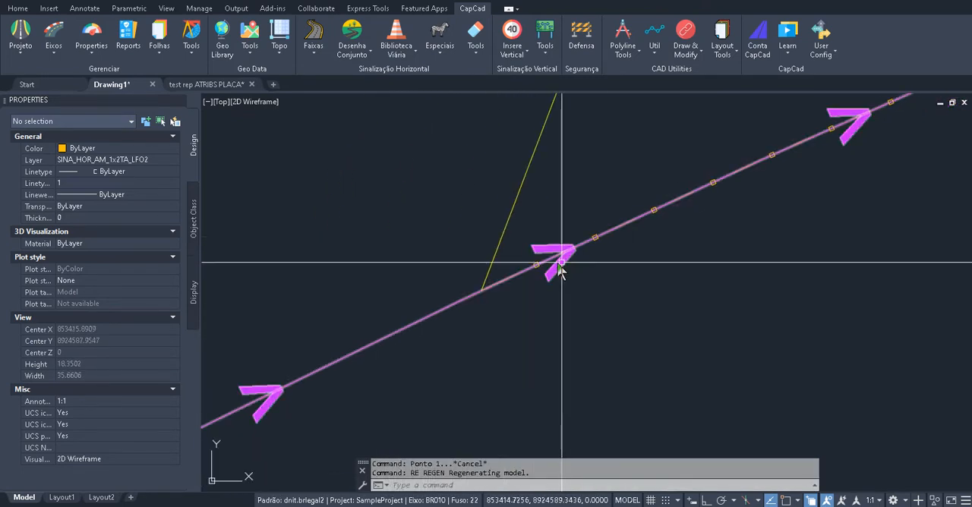
Inspect the LFO-2 strip polyline at its start mark, clear the selection, and look along the whole strip
drag(575, 273, 495, 296)
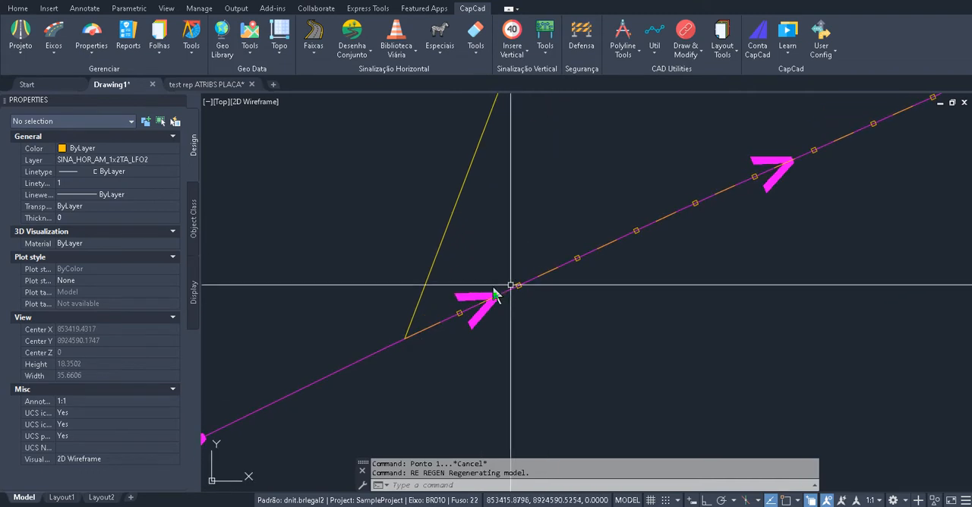
click(406, 338)
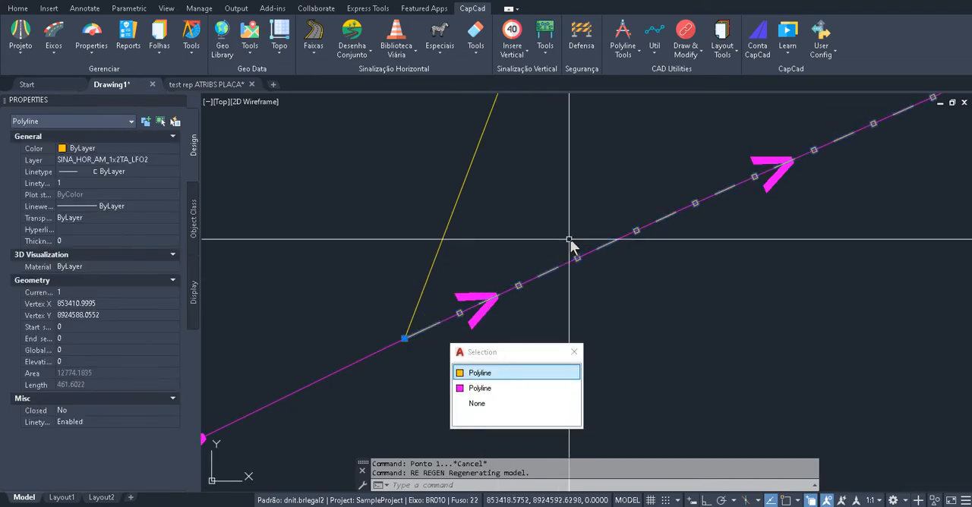
key(Escape)
scroll(666, 228, down, 5)
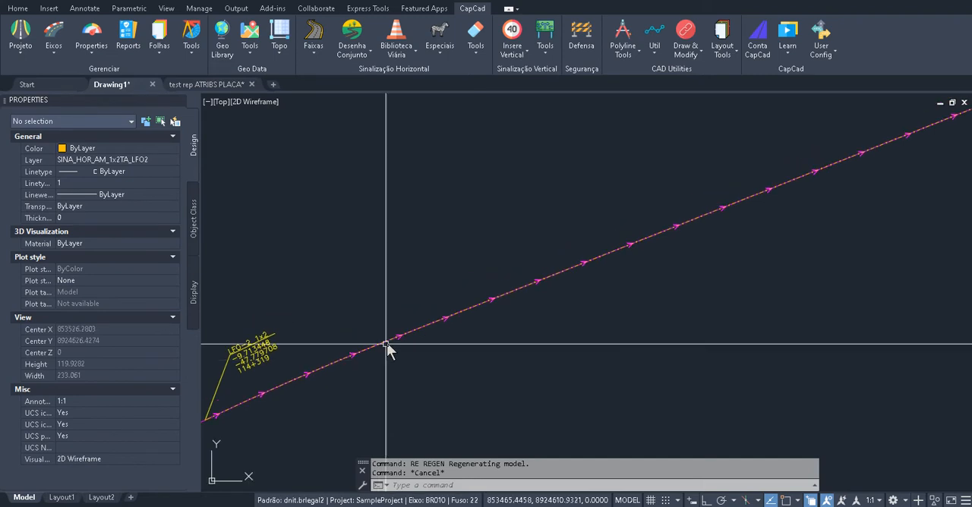
scroll(387, 342, down, 3)
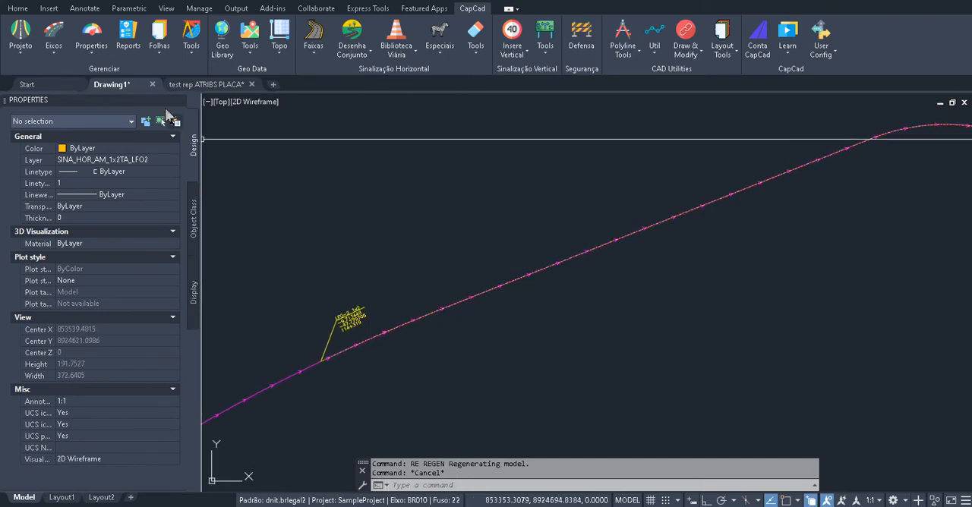
View the CapCad report options, then check the project's standard in the Project Manager and leave without saving
click(130, 45)
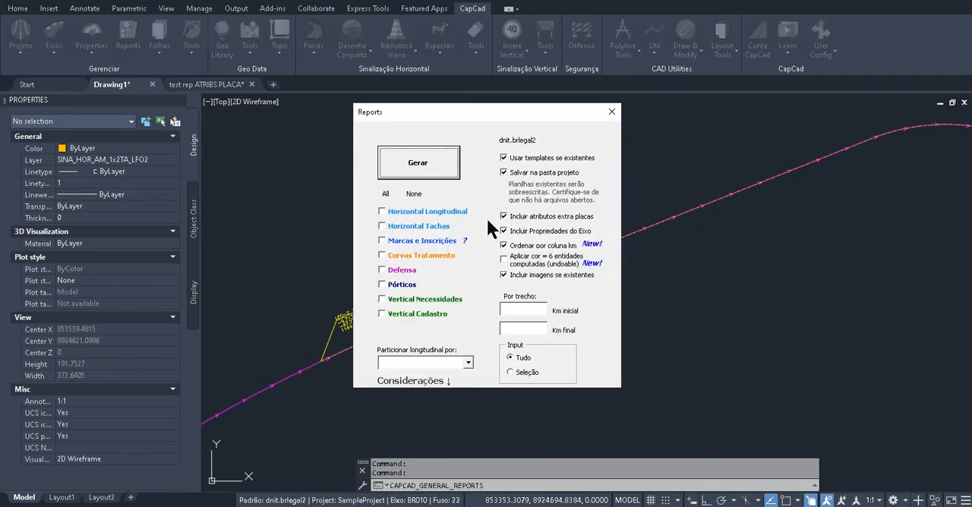
click(613, 112)
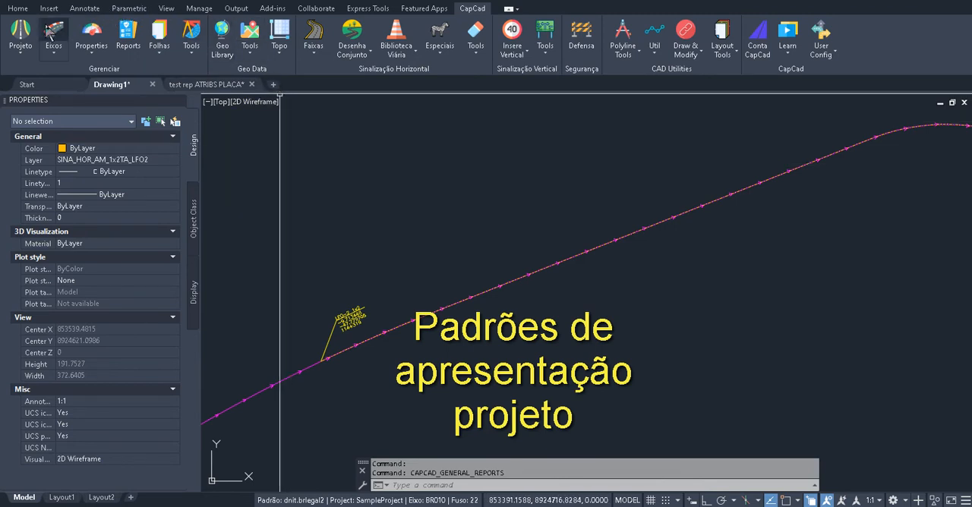
click(21, 47)
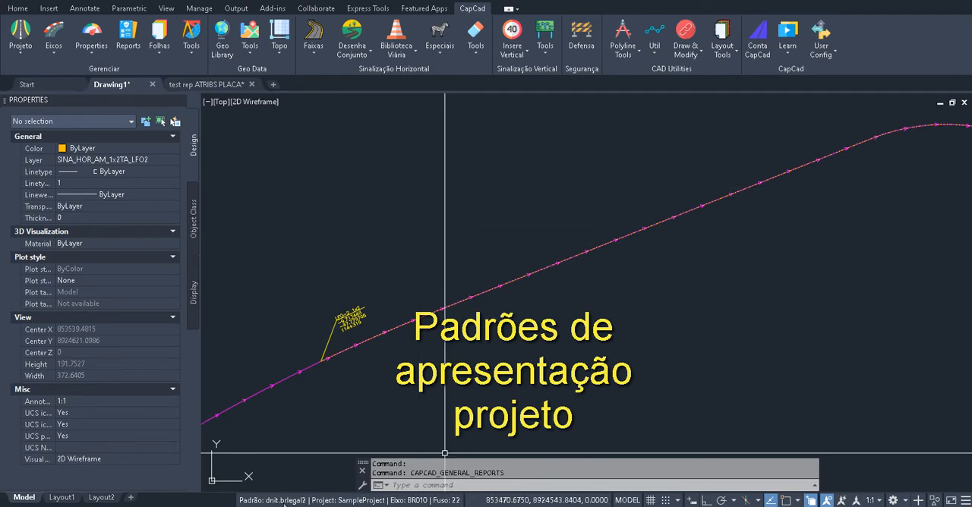
click(23, 61)
click(50, 75)
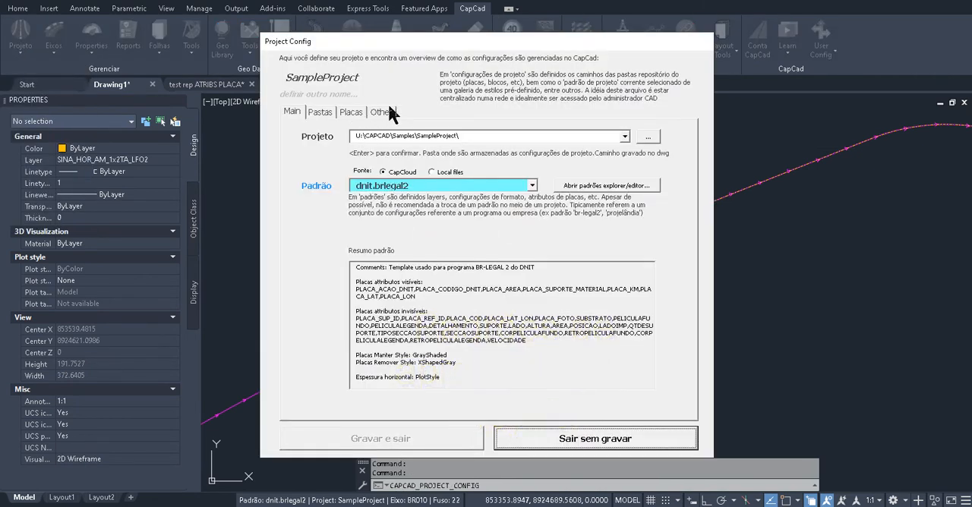
drag(430, 187, 267, 182)
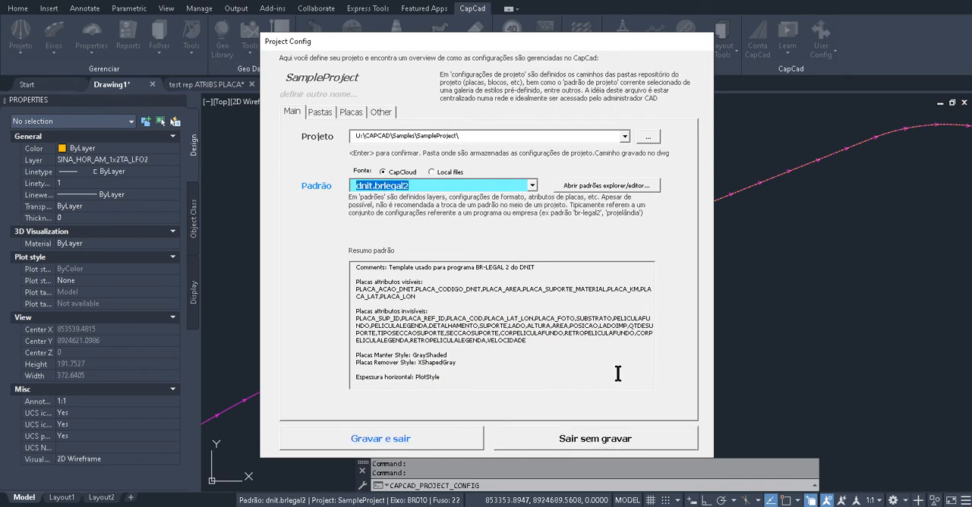
click(573, 438)
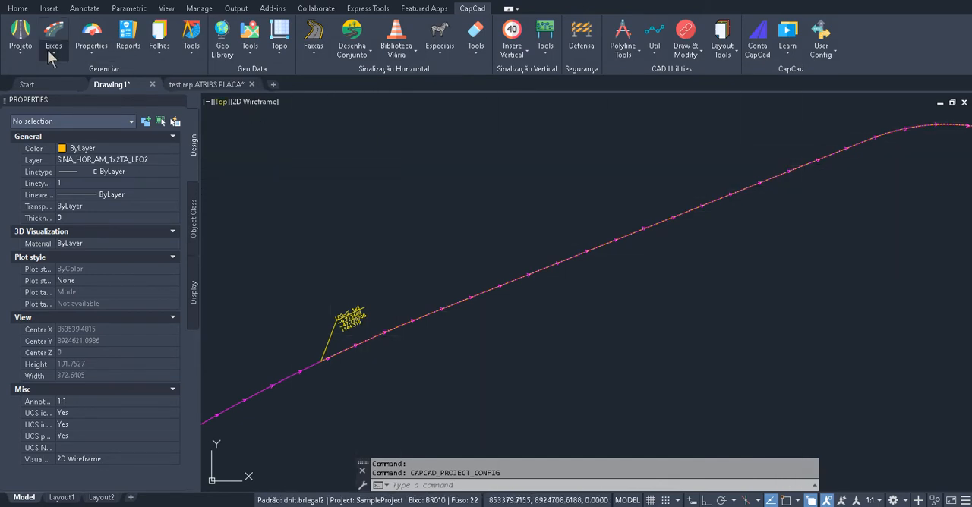
Open the Padrões Explorer and look through the dnit.brlegal2 categories, including the invisible sign attributes
click(21, 47)
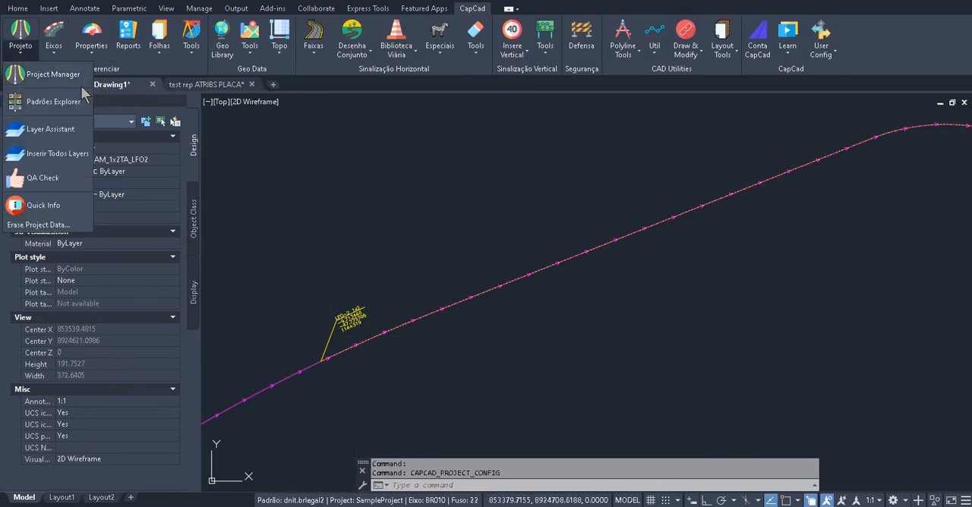
click(41, 104)
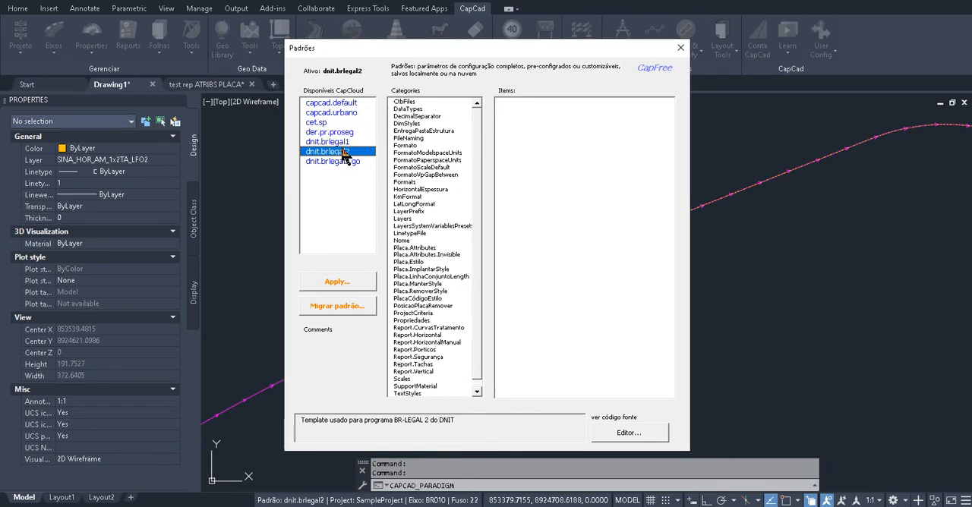
scroll(478, 183, down, 1)
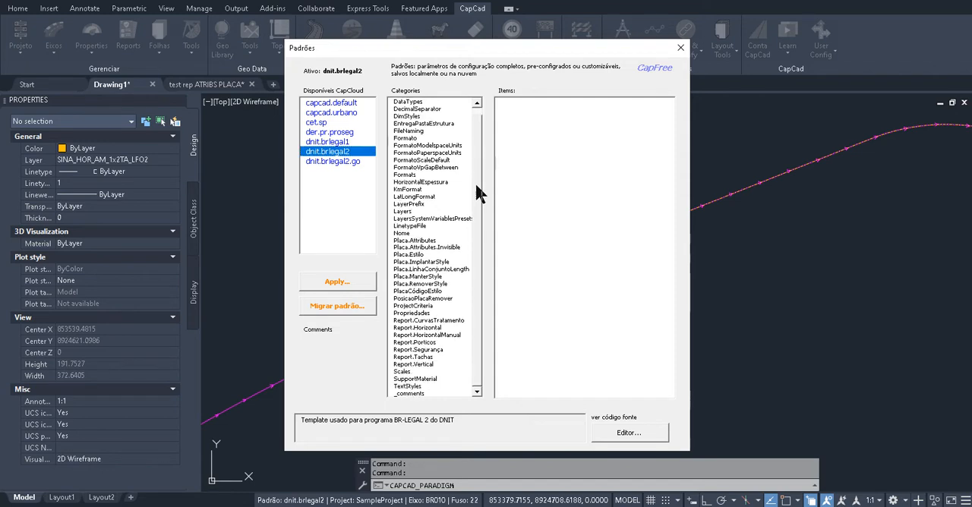
scroll(484, 145, up, 1)
scroll(480, 182, down, 1)
mouse_move(483, 219)
mouse_down()
mouse_move(484, 186)
mouse_move(481, 245)
mouse_move(481, 218)
mouse_up()
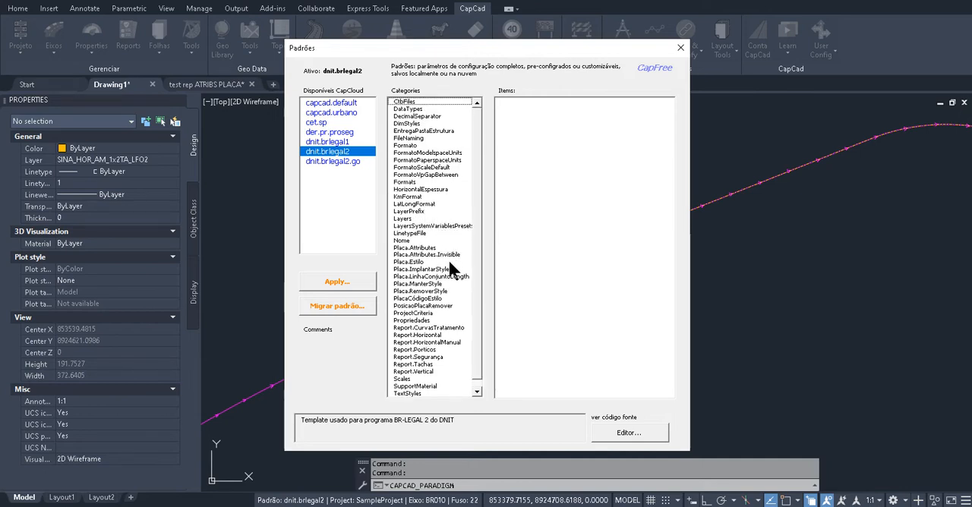
scroll(477, 268, down, 1)
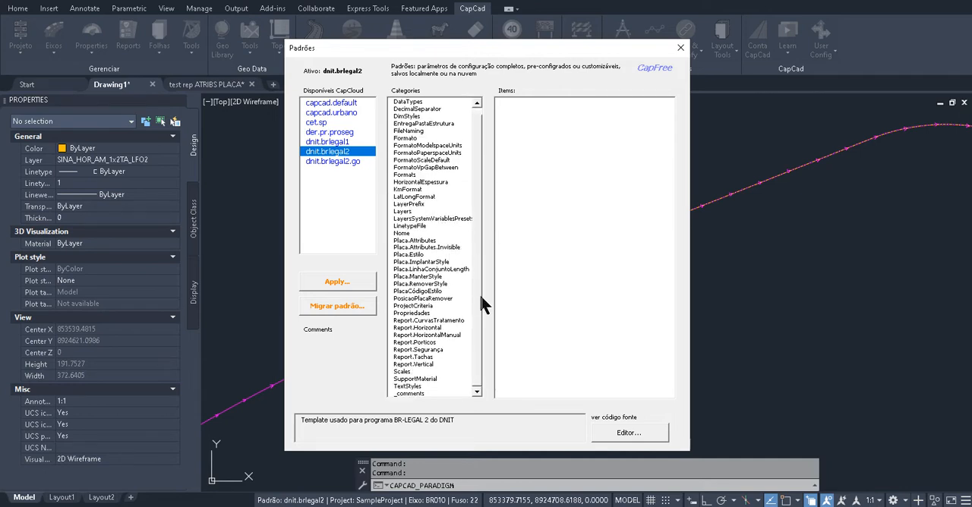
click(427, 277)
click(426, 241)
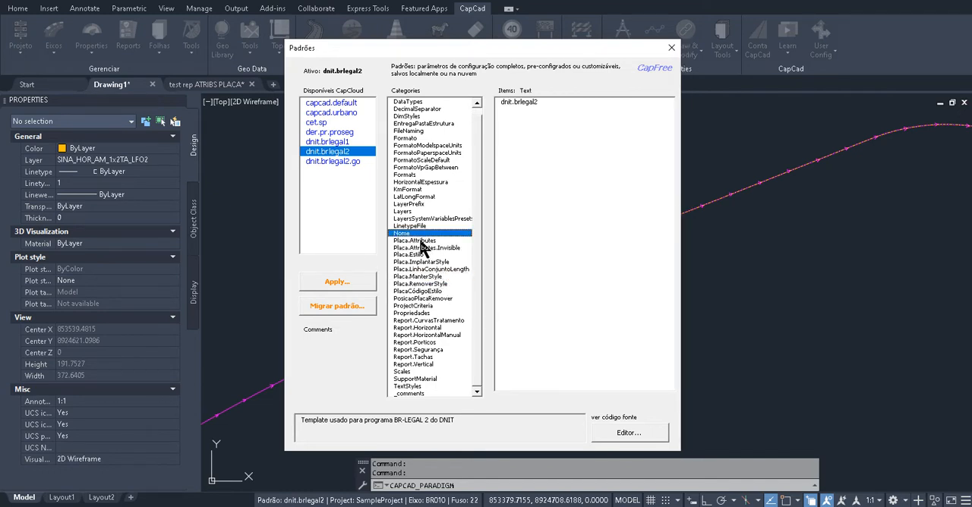
click(431, 249)
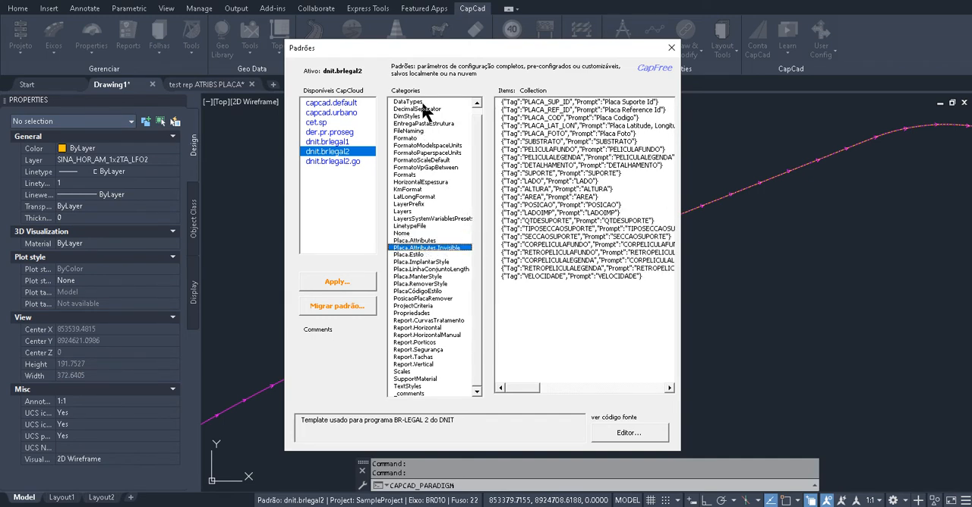
Check the decimal separator, the sheet formats, and the model space and paper space units in dnit.brlegal2
click(476, 103)
click(422, 116)
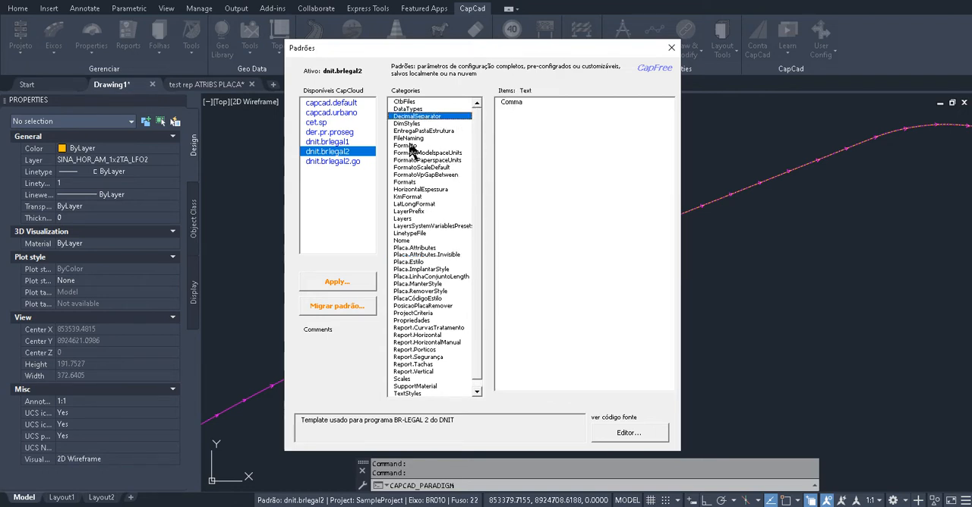
click(405, 145)
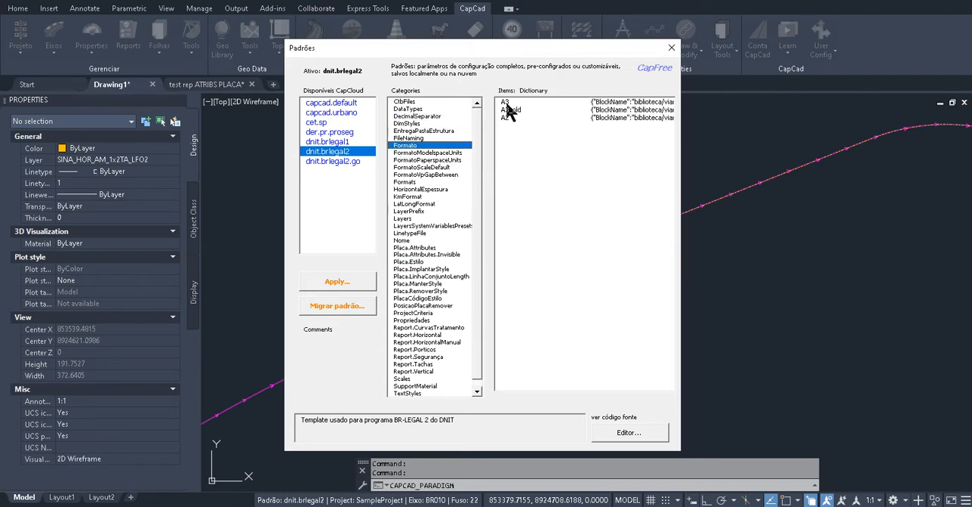
click(448, 153)
click(444, 161)
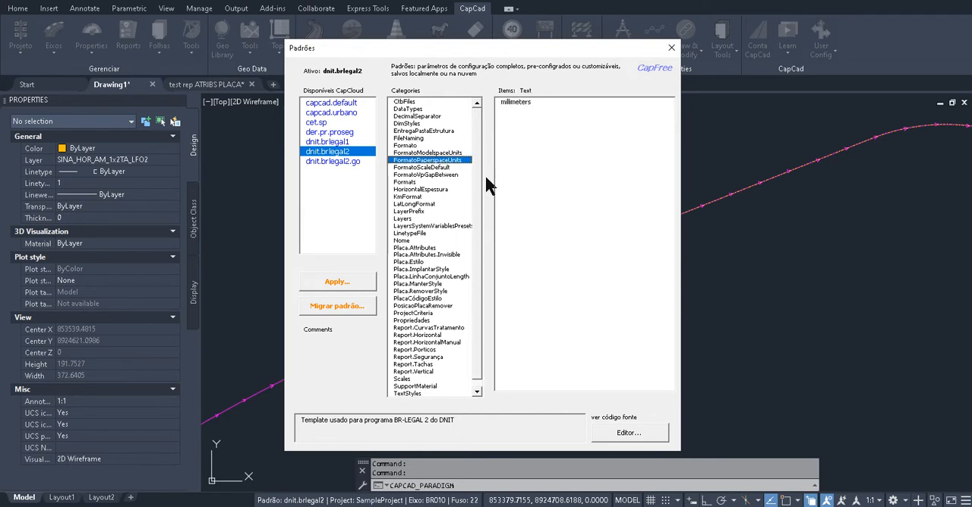
Examine the sign settings of dnit.brlegal2: invisible attributes, Placa.Estilo, ImplantarStyle, LinhaConjuntoLength, RemoverStyle and ManterStyle
click(417, 256)
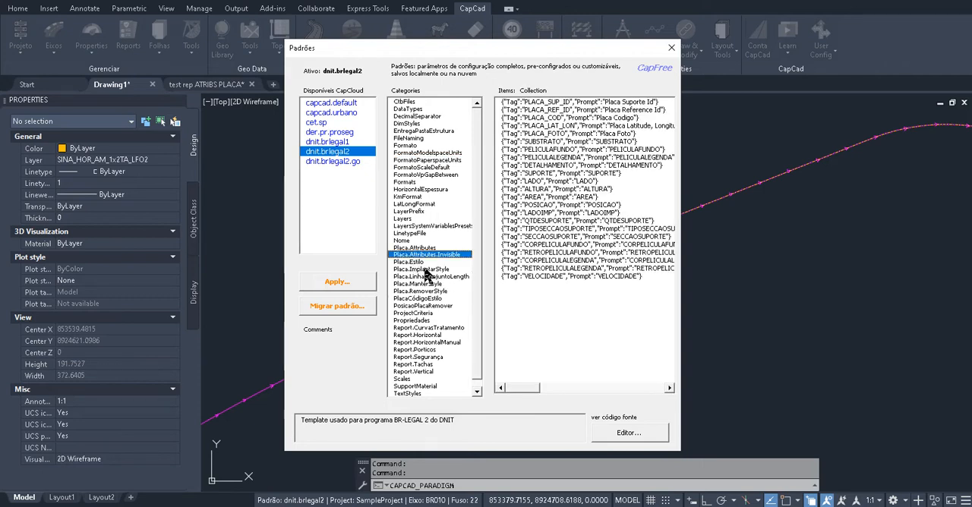
click(420, 262)
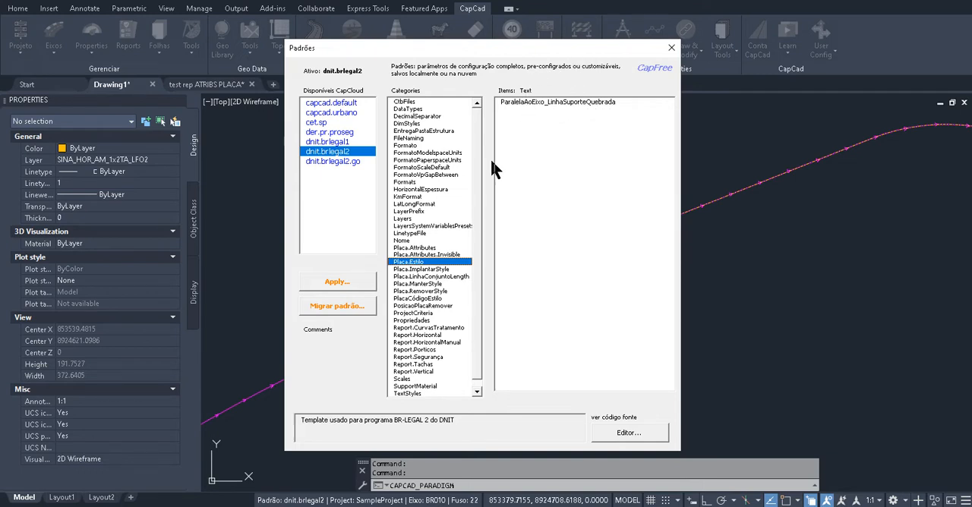
click(437, 271)
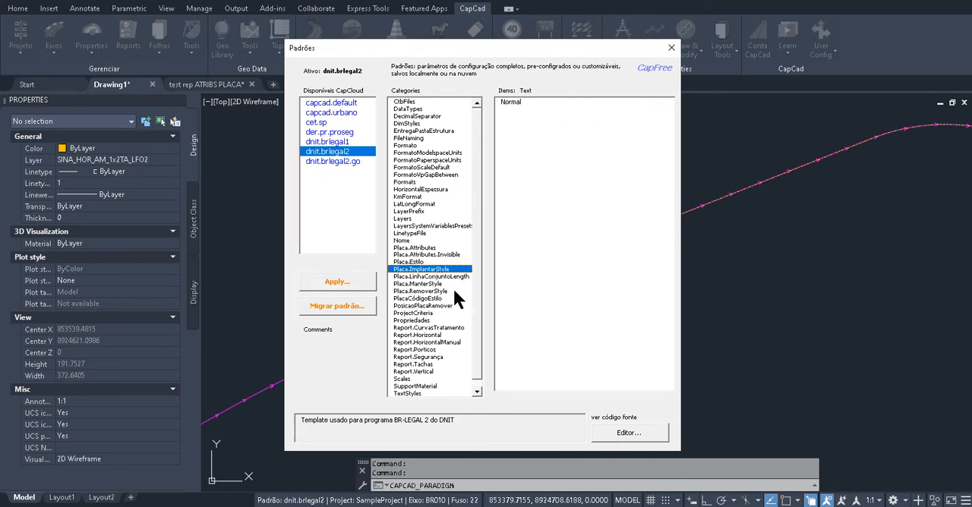
click(449, 276)
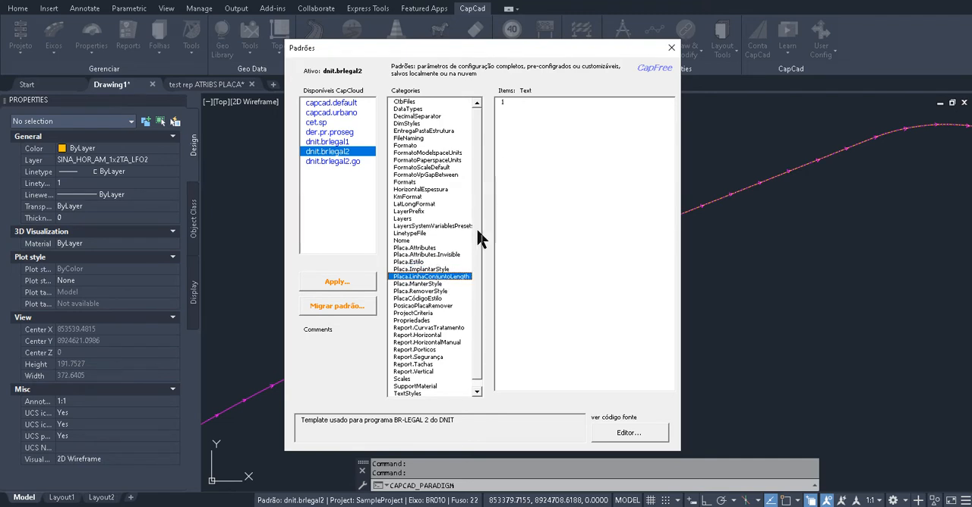
click(436, 284)
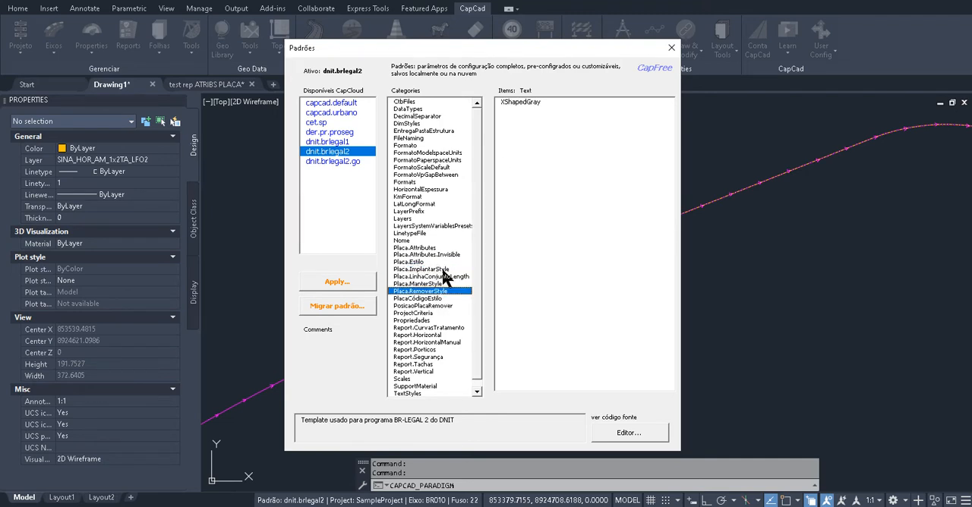
click(441, 277)
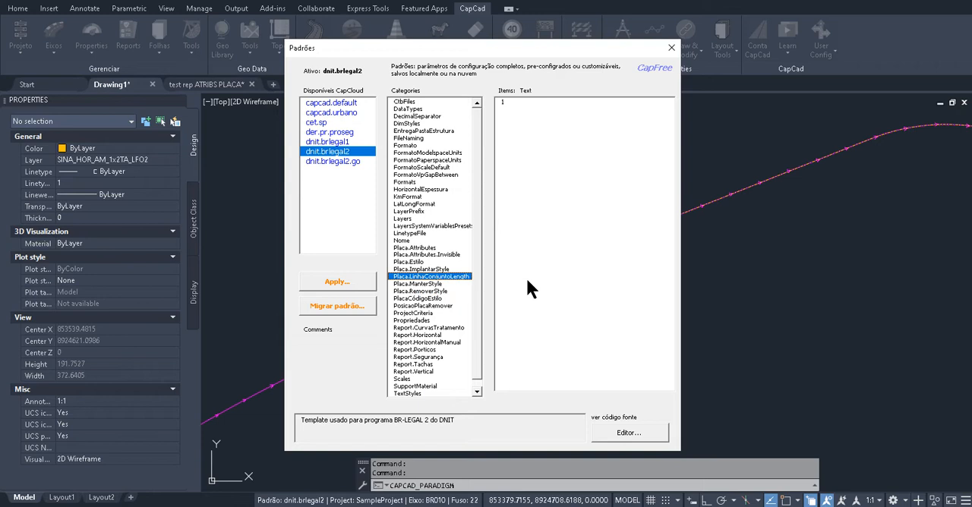
click(440, 284)
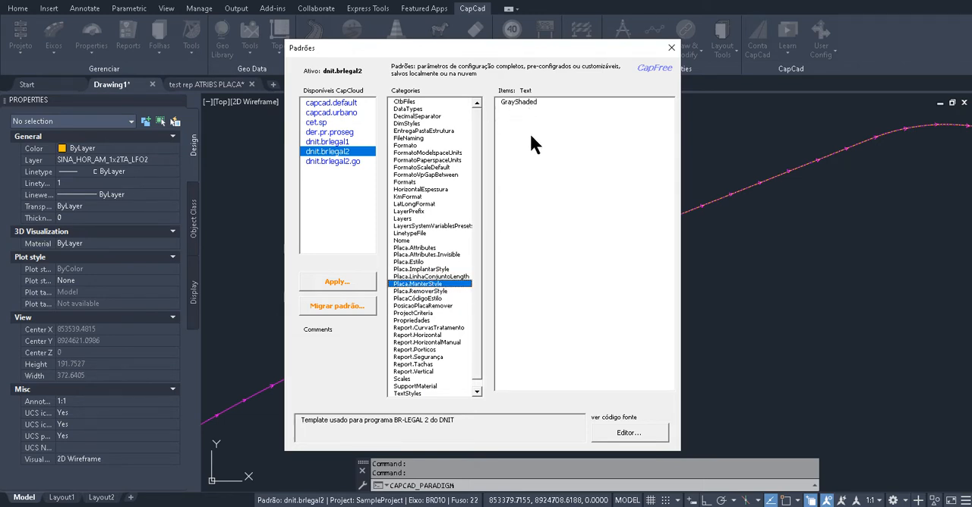
Examine the report definitions of dnit.brlegal2 for horizontal markings, manual horizontal markings, gantries, safety and curve treatment
click(477, 391)
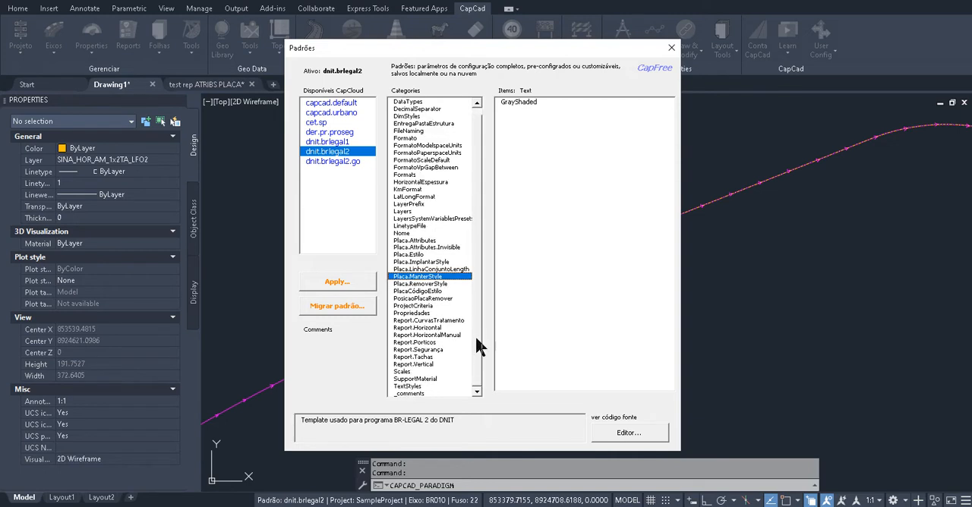
click(435, 321)
click(416, 327)
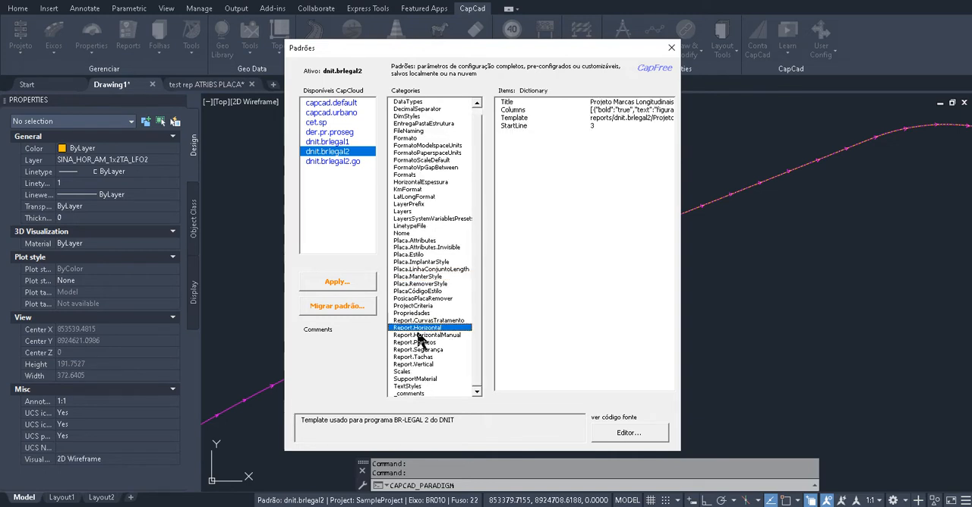
click(416, 343)
click(416, 349)
click(417, 335)
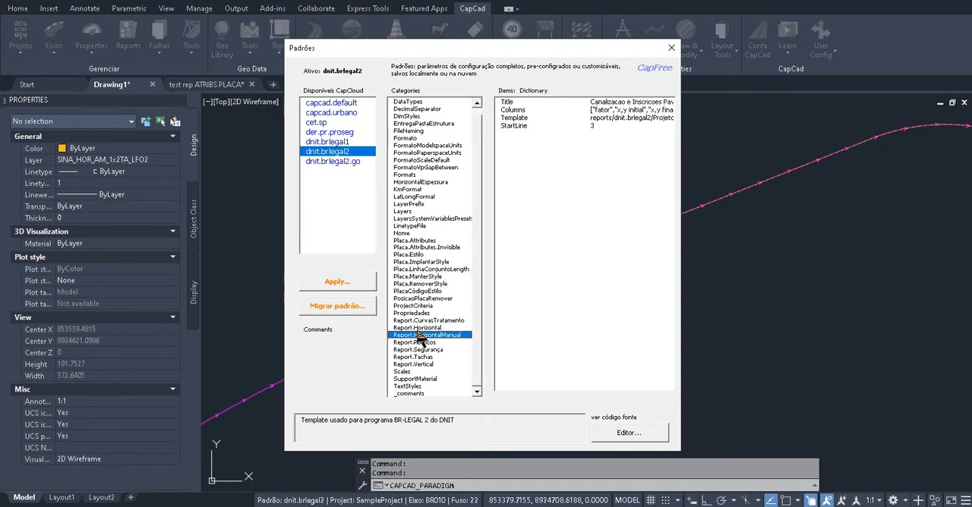
click(421, 322)
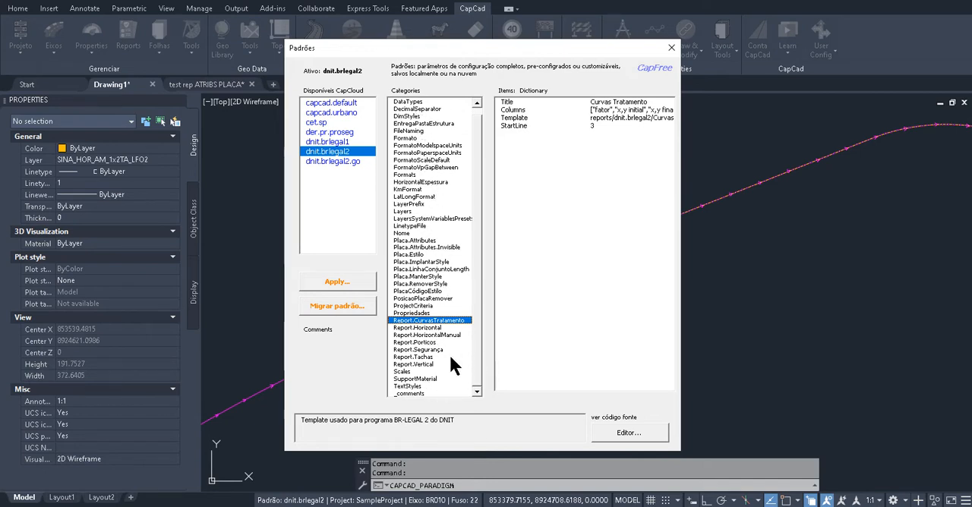
Check the format units, default scale and viewport gap in dnit.brlegal2, then close the Padrões Explorer
click(443, 146)
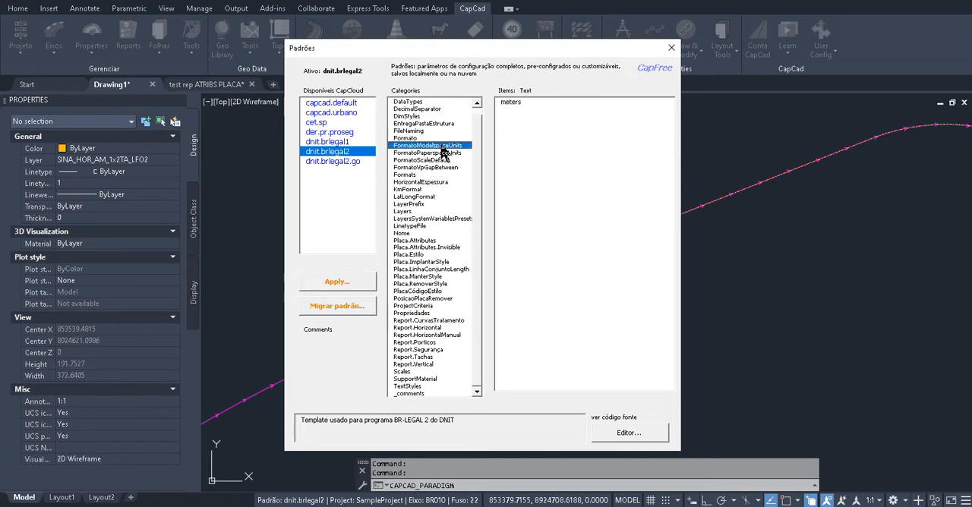
click(440, 153)
click(444, 161)
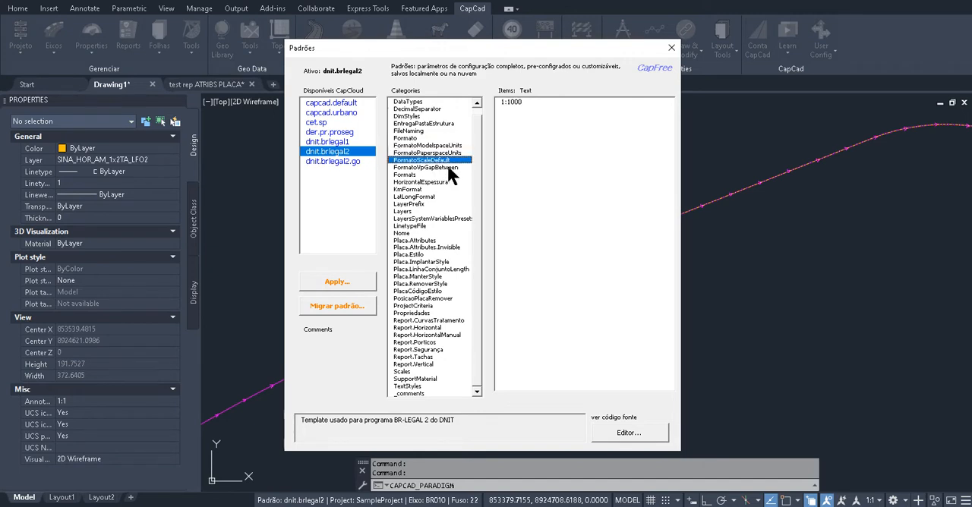
click(448, 168)
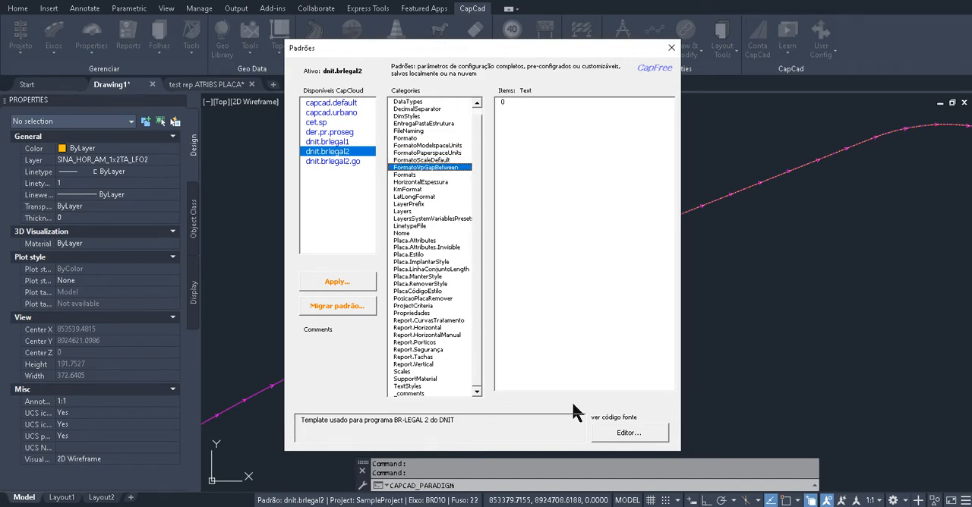
click(672, 50)
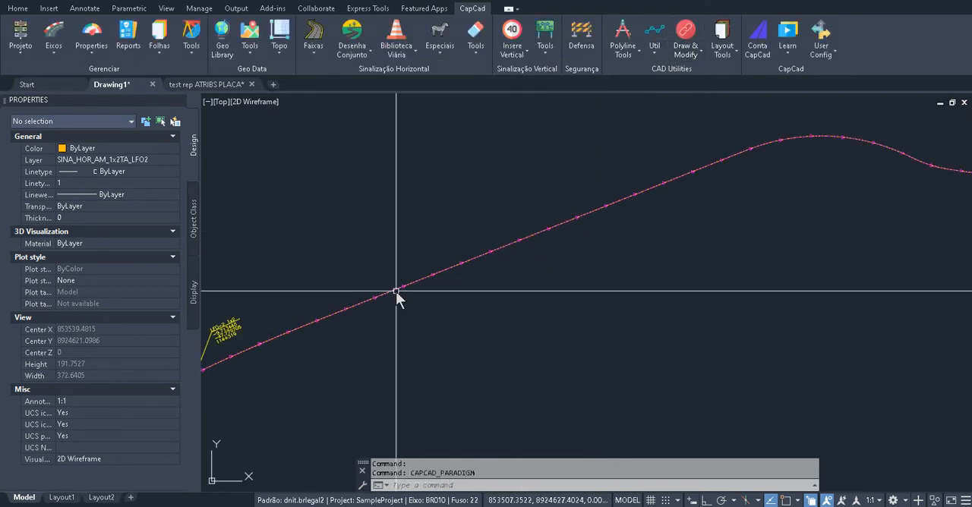
Generate the Horizontal Longitudinal report for the whole drawing, keeping the existing template and project folder options
scroll(404, 278, down, 2)
click(129, 40)
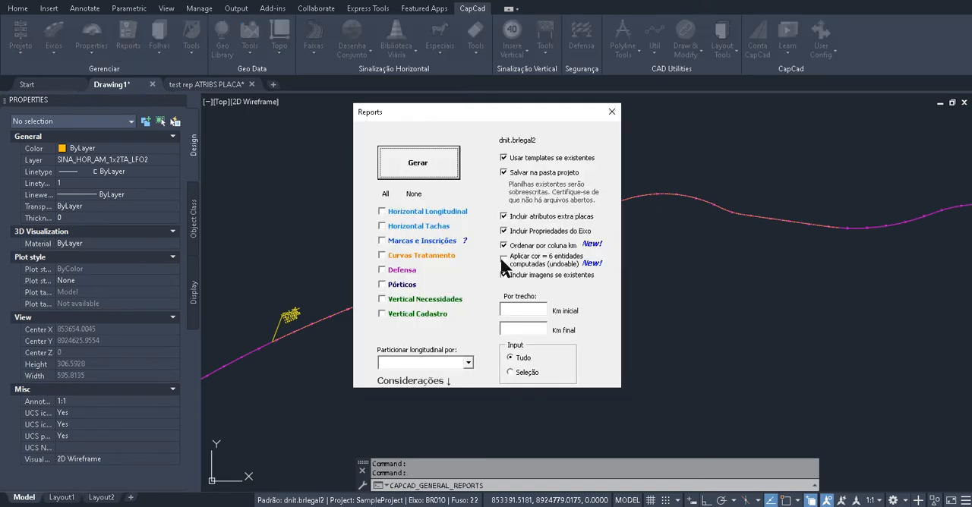
click(431, 254)
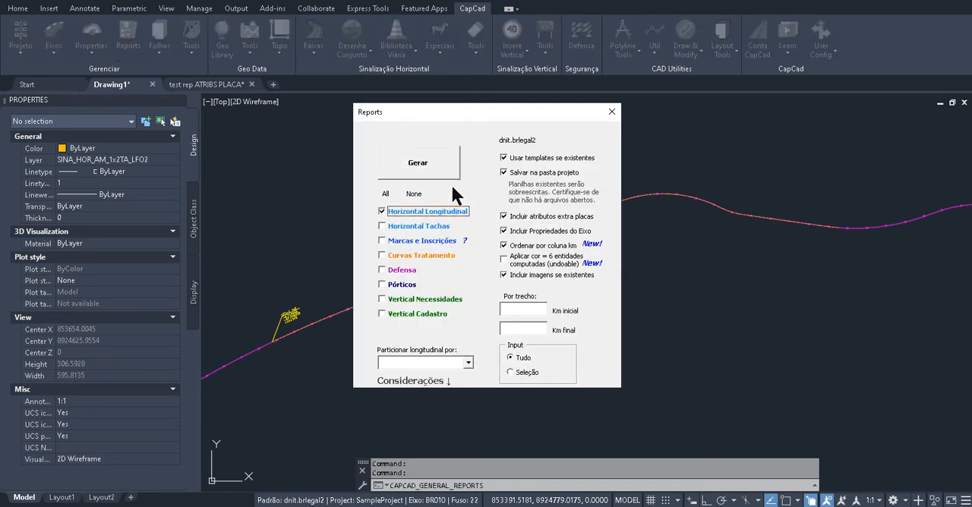
click(413, 162)
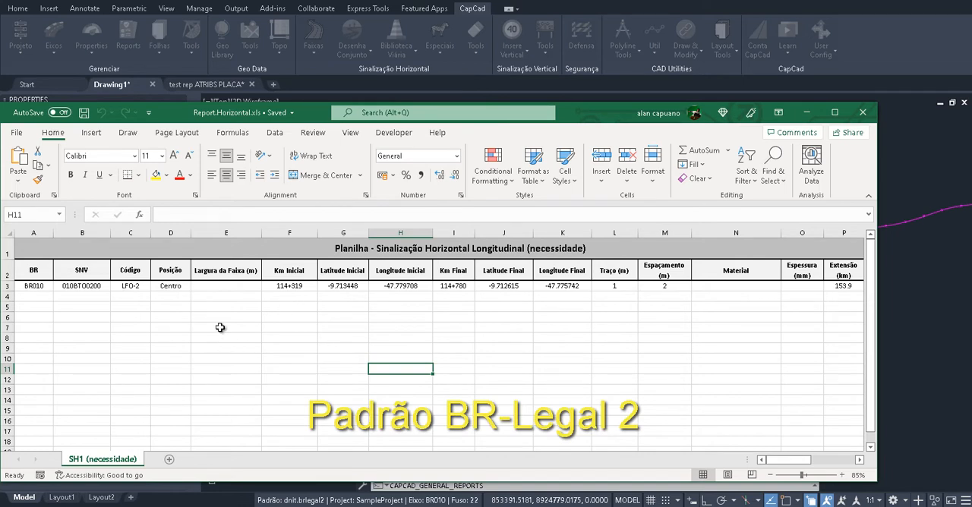
Examine the generated Report.Horizontal.xls sheet in full-window view, from the BR and SNV columns through to the axis property columns
click(72, 319)
click(41, 306)
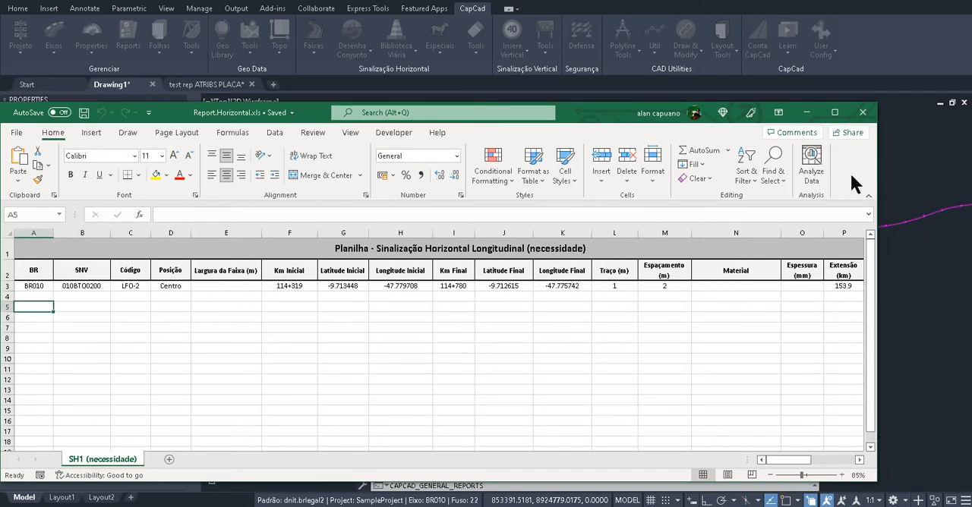
drag(526, 115, 563, 97)
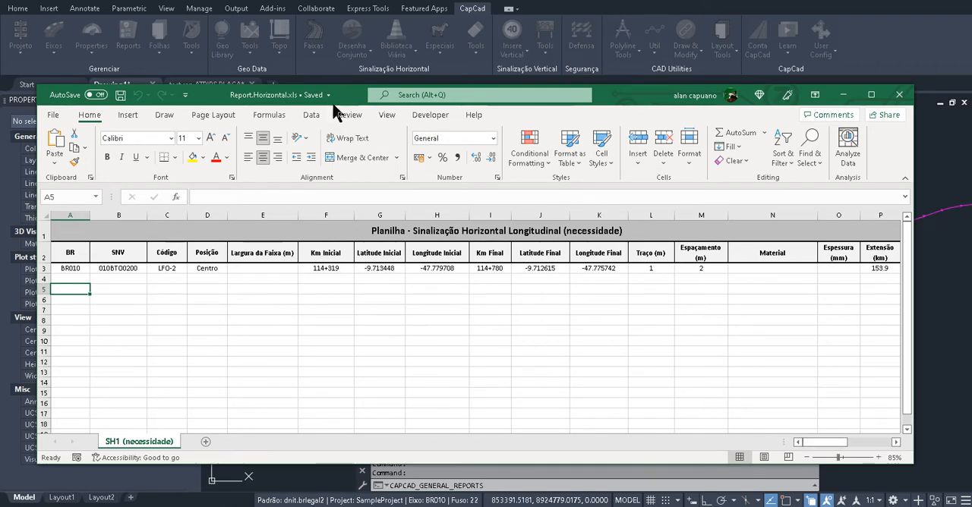
double_click(621, 100)
click(192, 187)
click(218, 171)
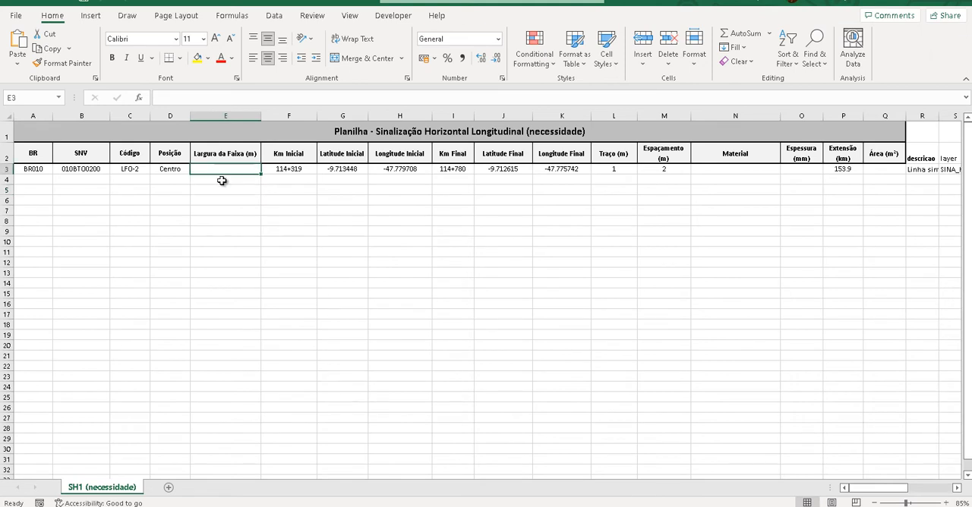
click(721, 173)
click(752, 212)
drag(630, 489, 752, 497)
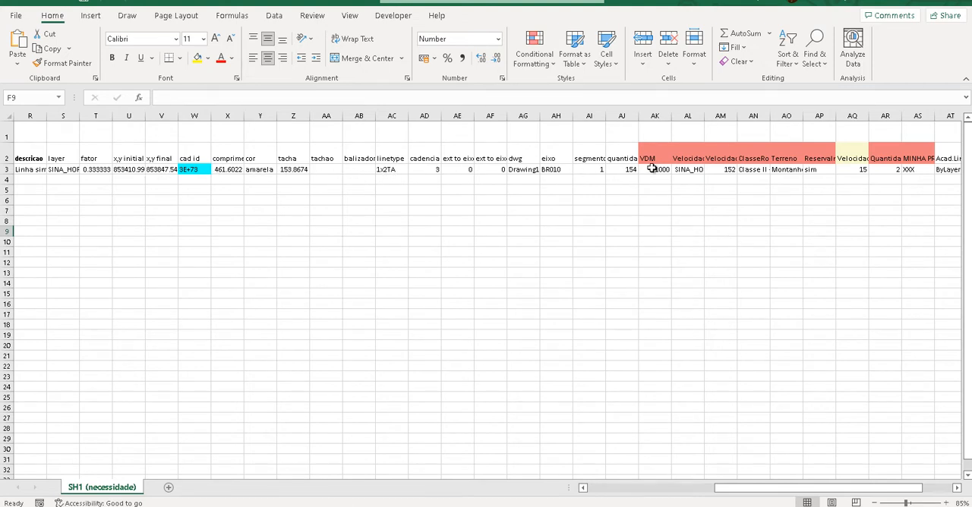
drag(757, 490, 795, 494)
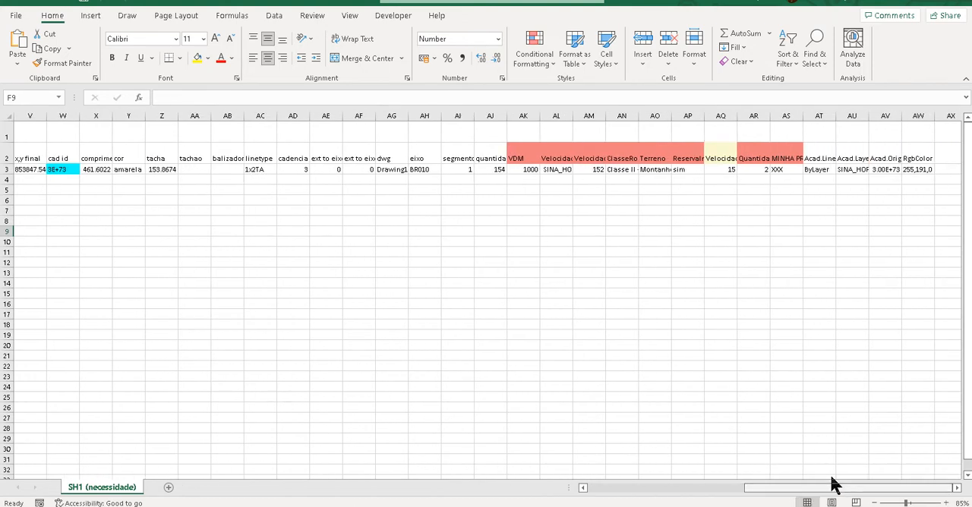
Fit the widths of the VelocidadeVia, MINHA PROPRIEDADE, ReservaIndigena and ClasseRodovia columns to their contents
double_click(737, 115)
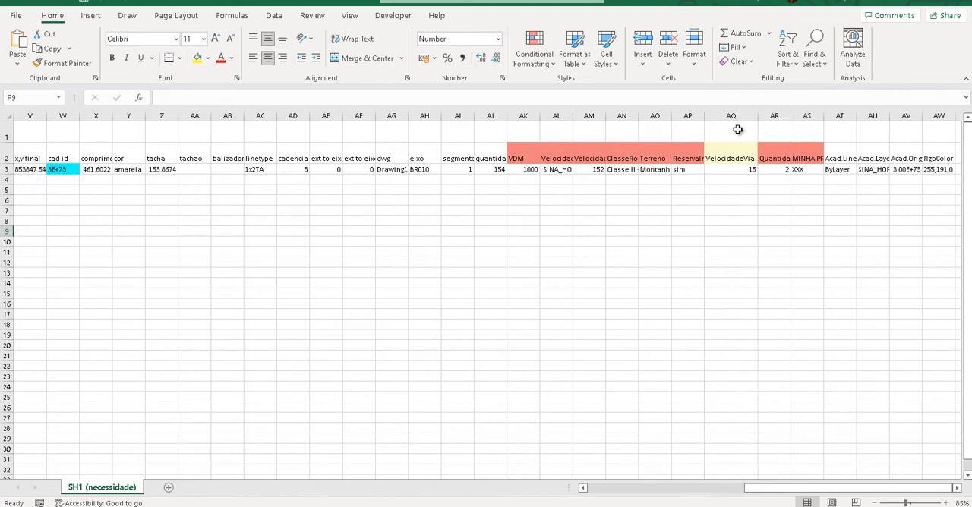
double_click(824, 116)
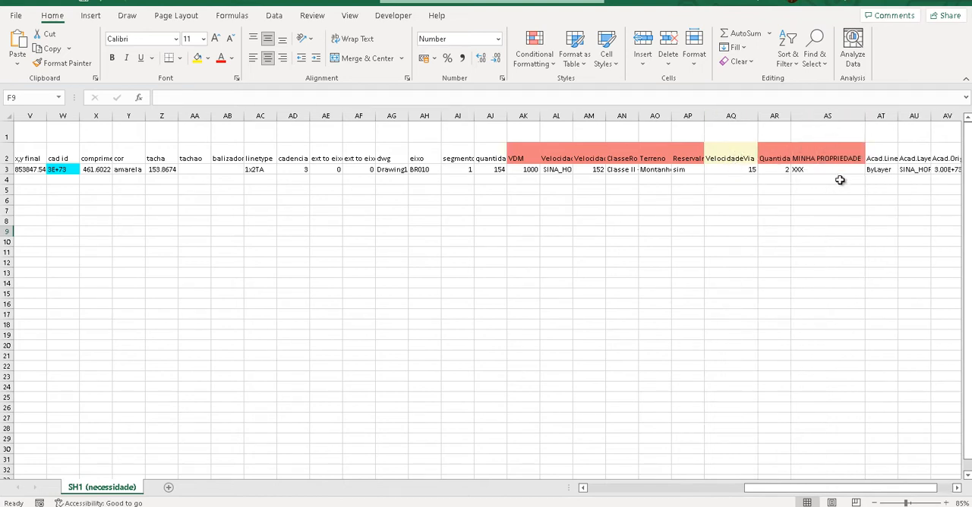
double_click(704, 116)
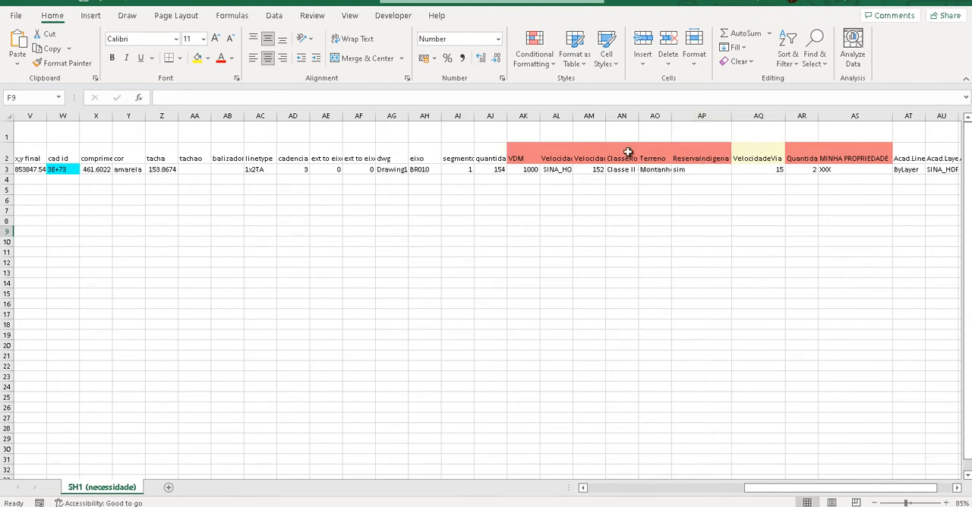
double_click(640, 115)
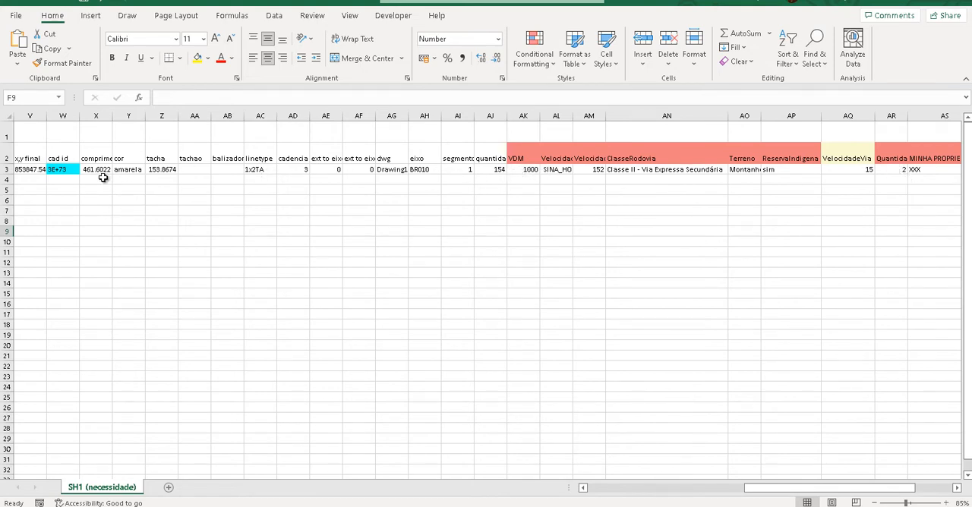
Find the reported marking in the AutoCAD drawing by the cad id in row 3, then clear the highlight
drag(112, 170, 824, 169)
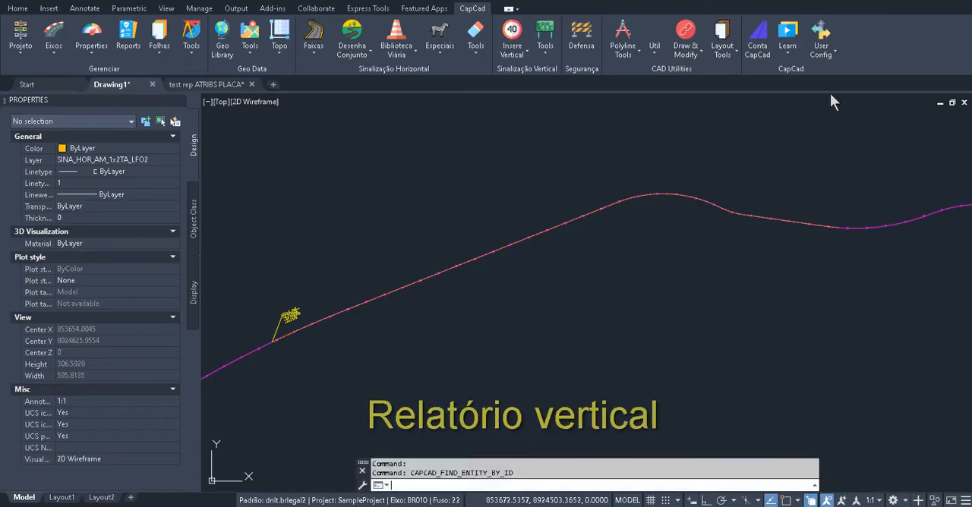
key(Escape)
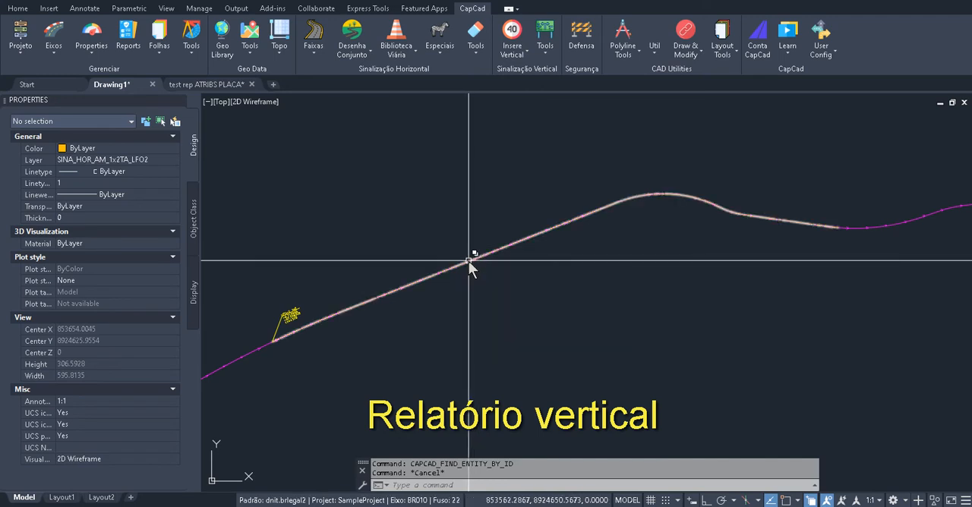
Insert an R1 stop sign beside the BR010 axis, near the start of the LFO-2 marking
text(R1)
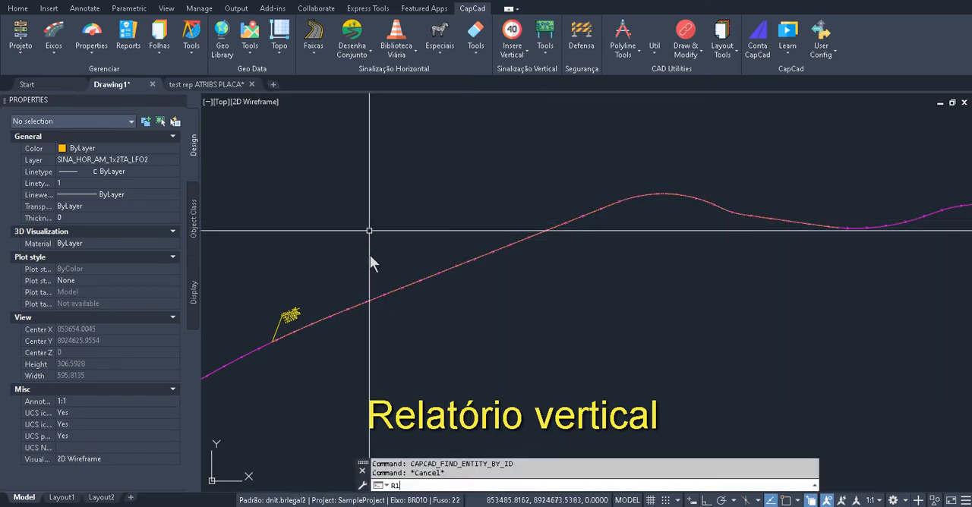
key(Return)
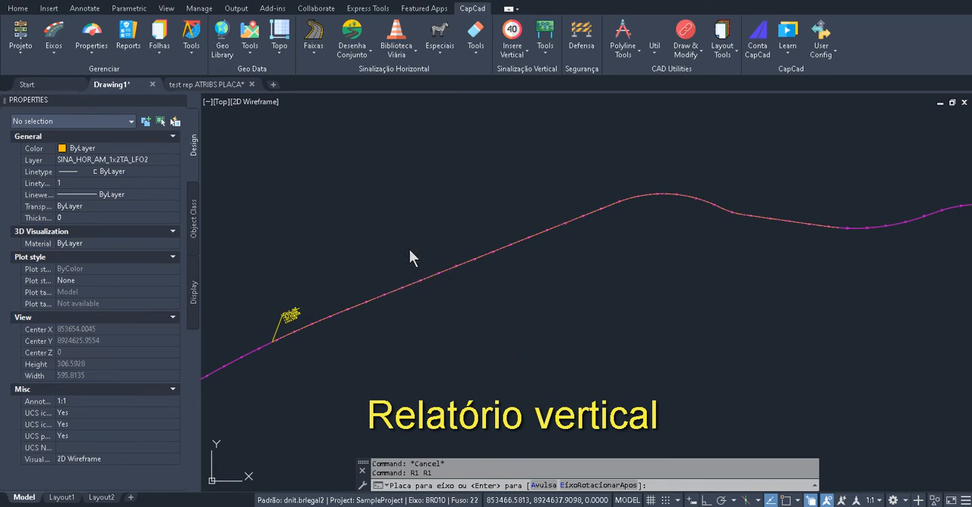
key(Return)
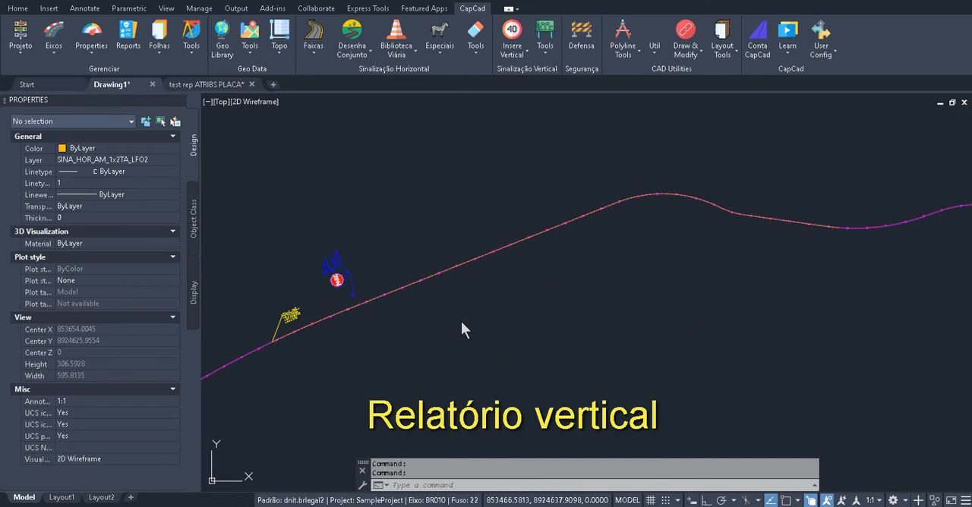
scroll(356, 281, up, 4)
key(F1)
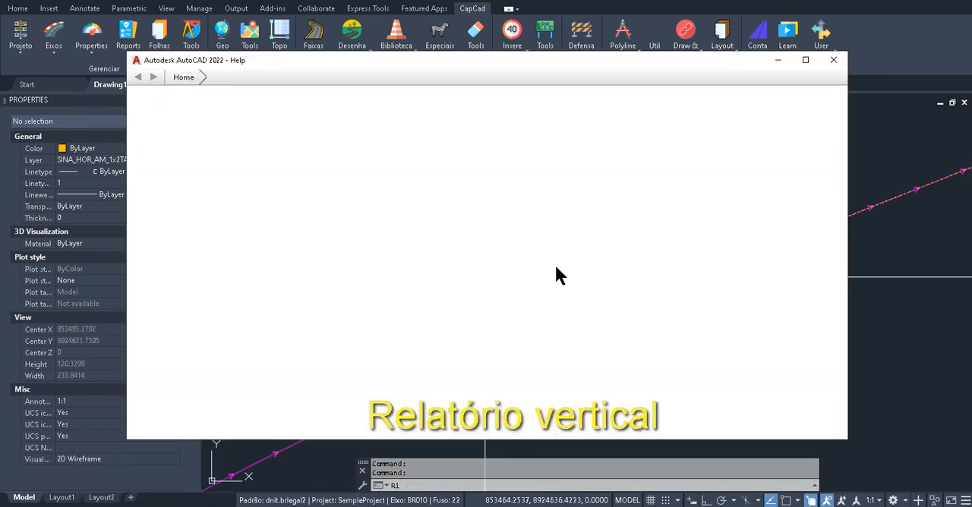
click(833, 59)
text(R1)
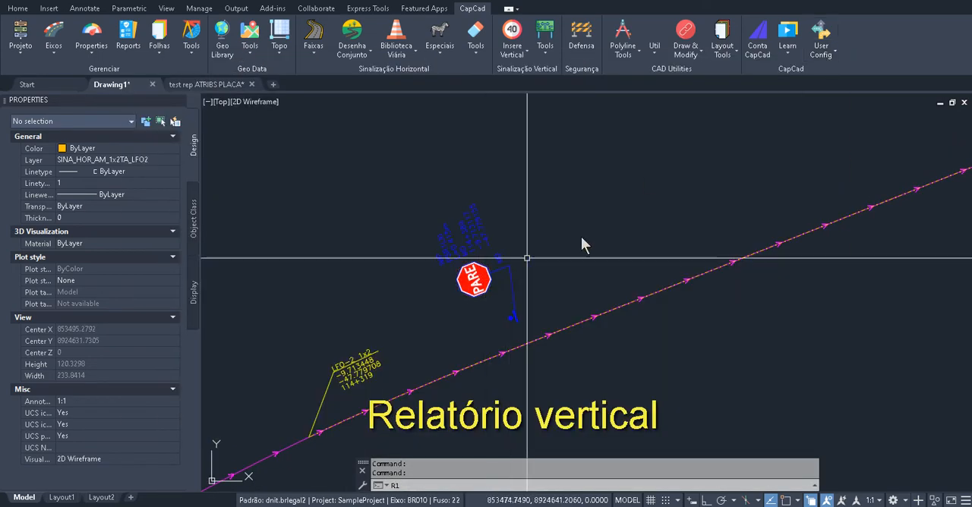
key(Return)
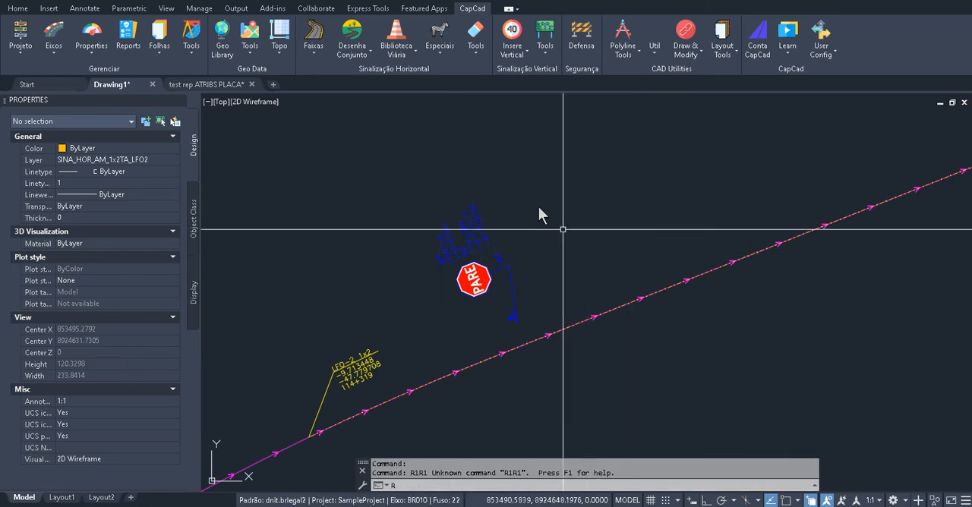
text(r)
key(Escape)
key(Escape)
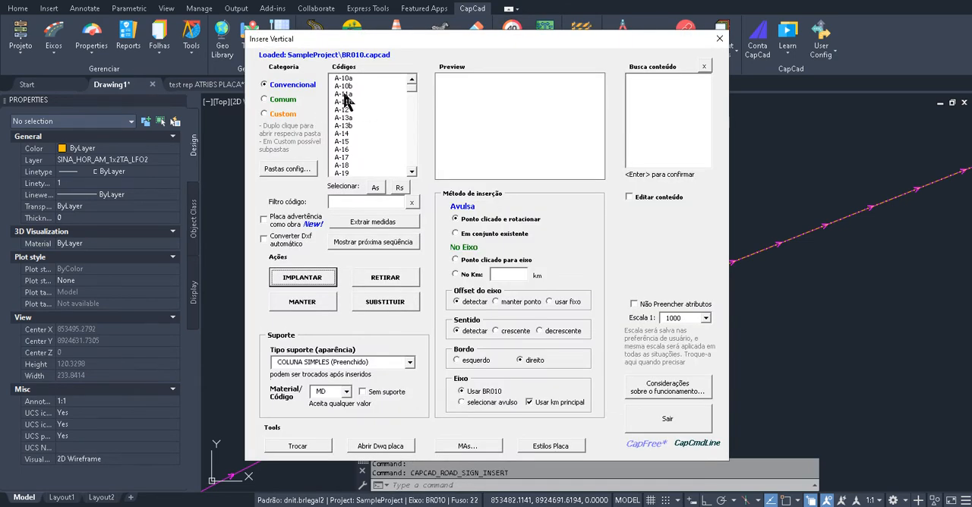
Preview sign A-12 in the Insere Vertical dialog and close it without inserting anything
click(349, 110)
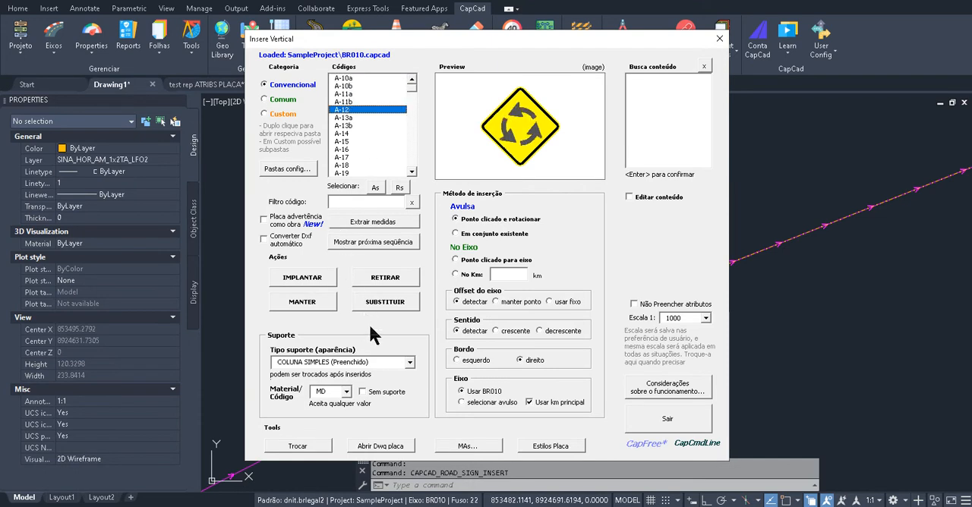
click(717, 41)
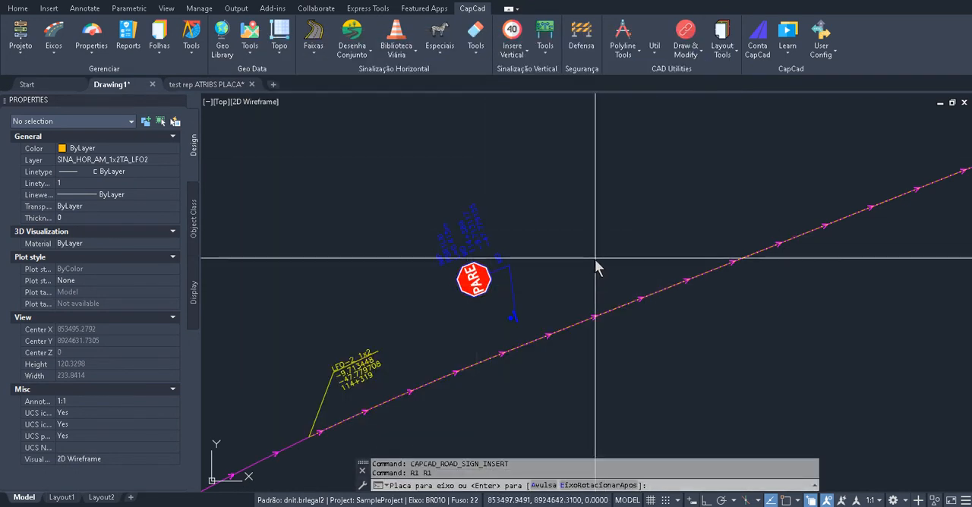
Insert a second R1 stop sign further along the BR010 axis, on the same side as the first
click(645, 285)
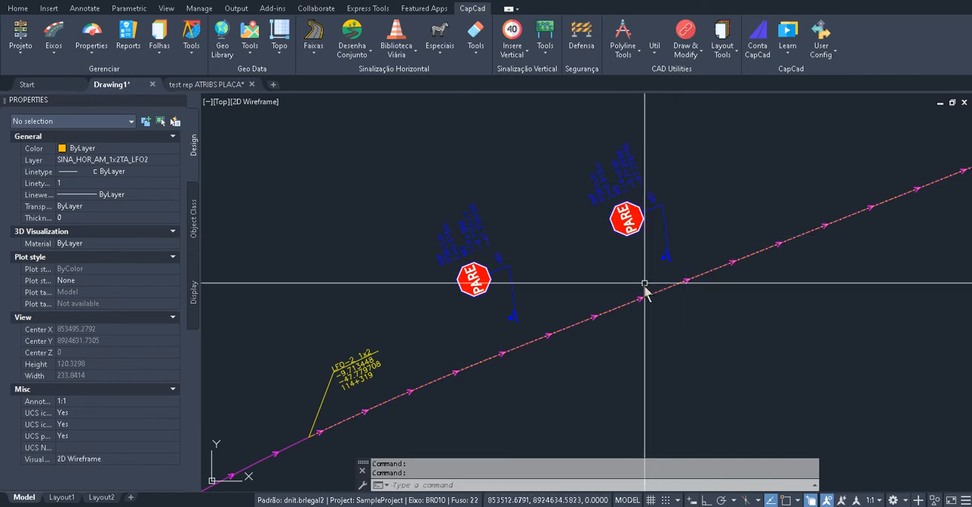
scroll(524, 261, up, 2)
drag(565, 249, 510, 329)
key(Escape)
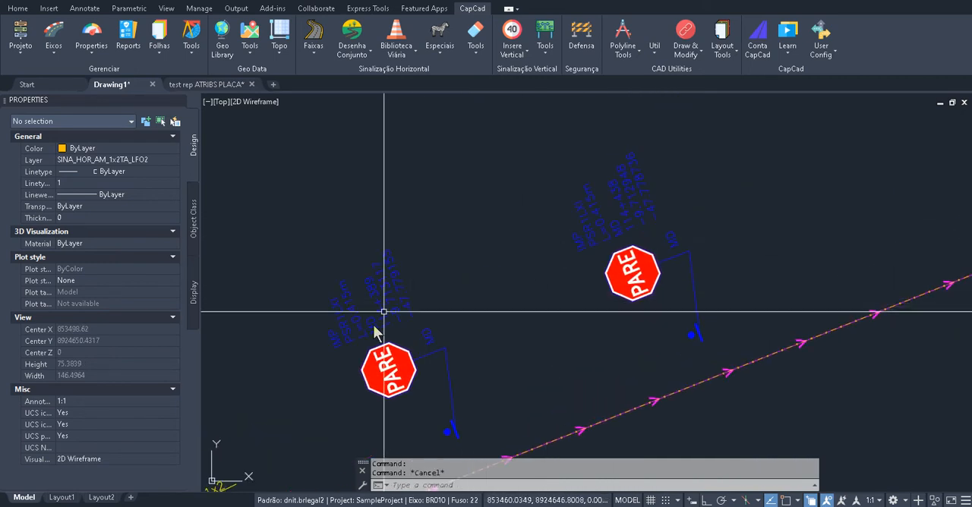
Examine the code, size, km and coordinate labels of the two R1 stop signs
scroll(369, 330, up, 2)
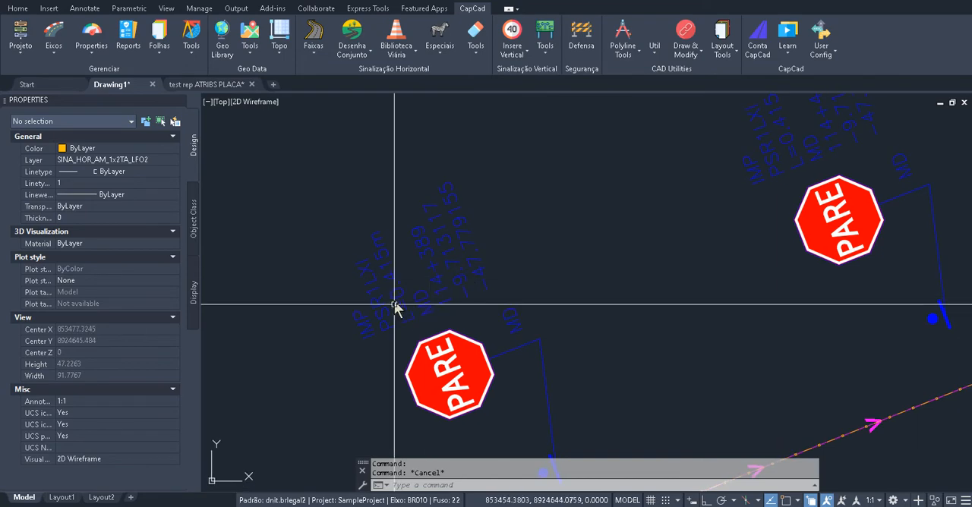
drag(512, 245, 406, 256)
scroll(404, 240, down, 2)
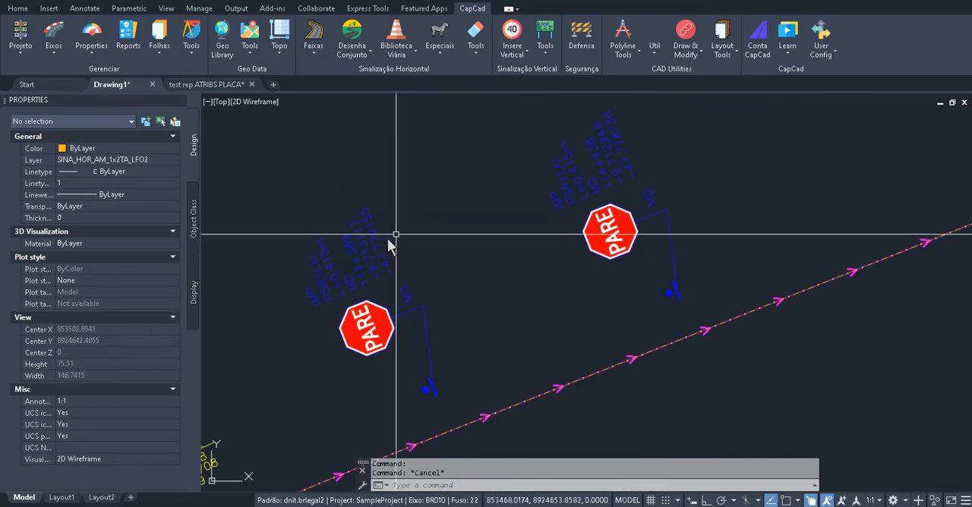
scroll(370, 228, up, 4)
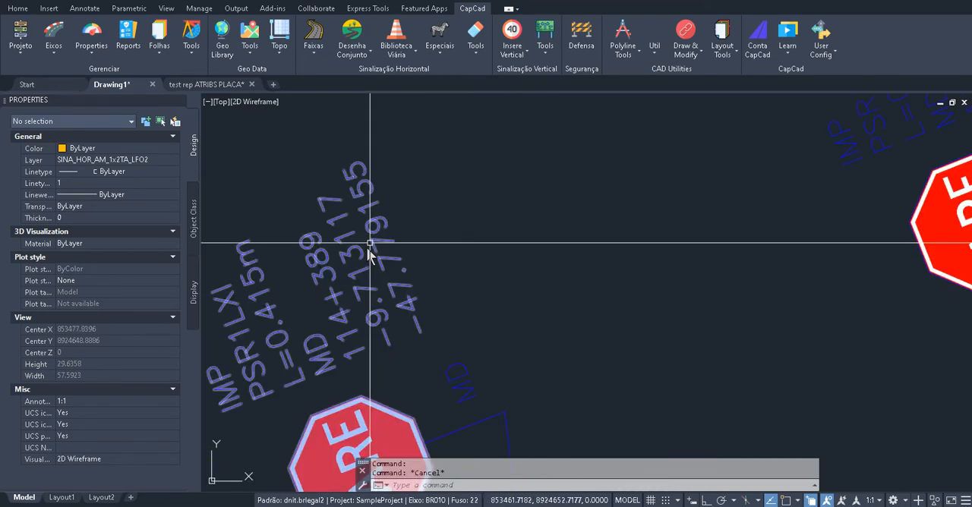
scroll(362, 275, down, 2)
drag(501, 229, 460, 283)
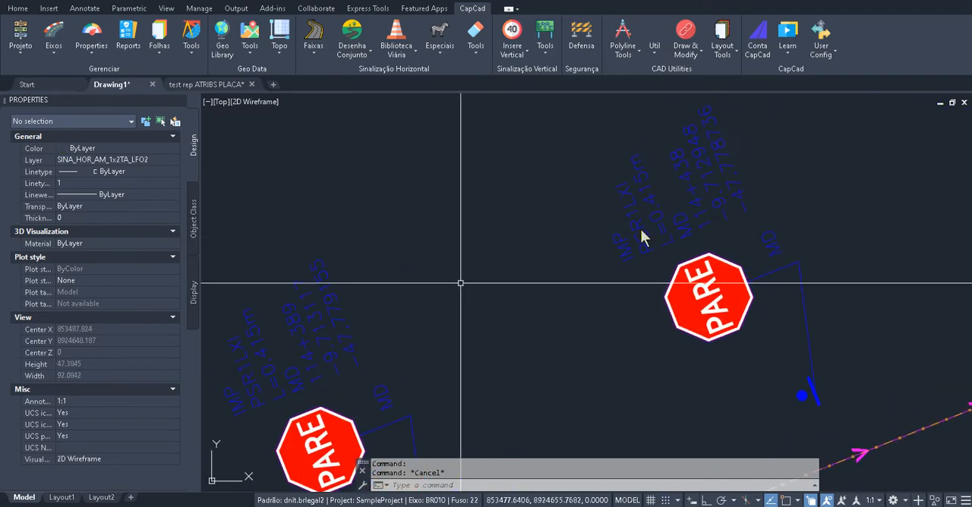
scroll(729, 157, down, 4)
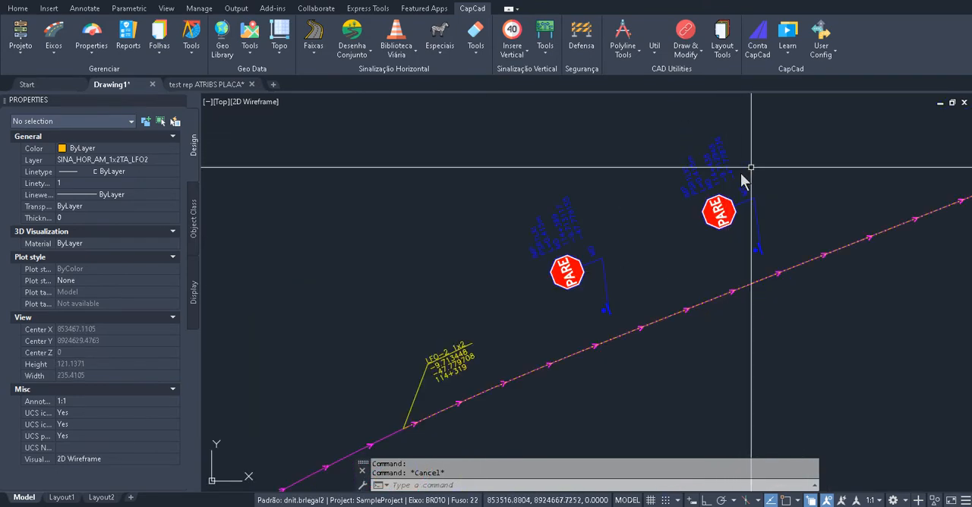
Move the second R1 sign with its labels and support further along and to the opposite side of the axis
scroll(743, 180, up, 2)
text(m)
key(Return)
click(693, 135)
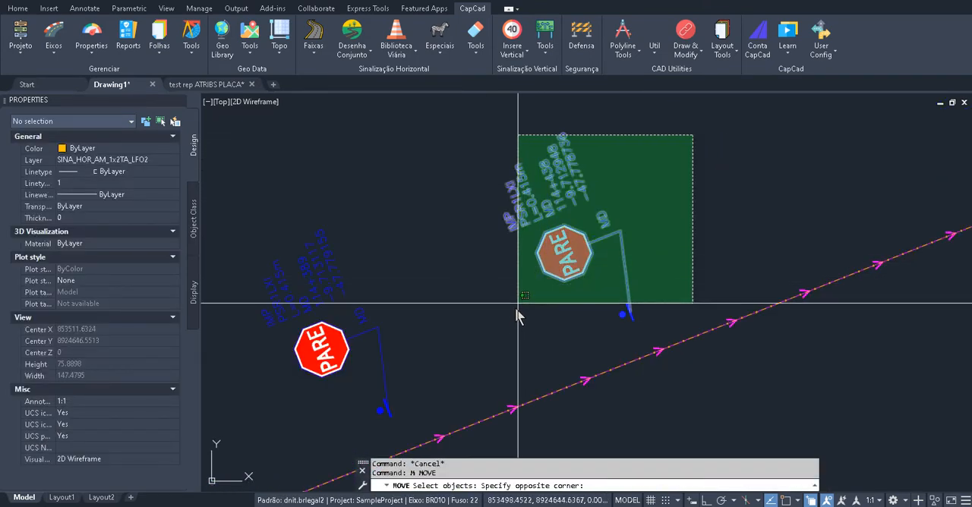
click(517, 303)
scroll(541, 315, down, 4)
key(Return)
click(545, 317)
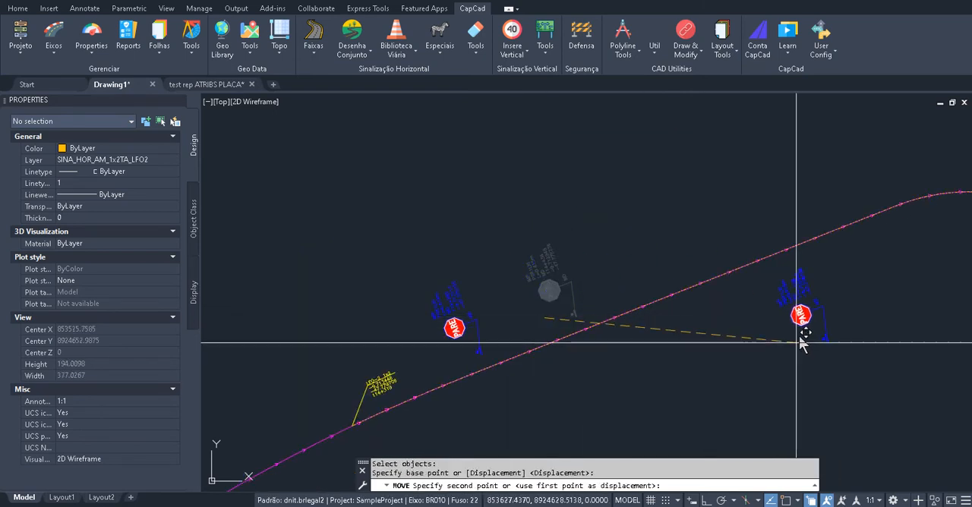
click(822, 330)
key(Escape)
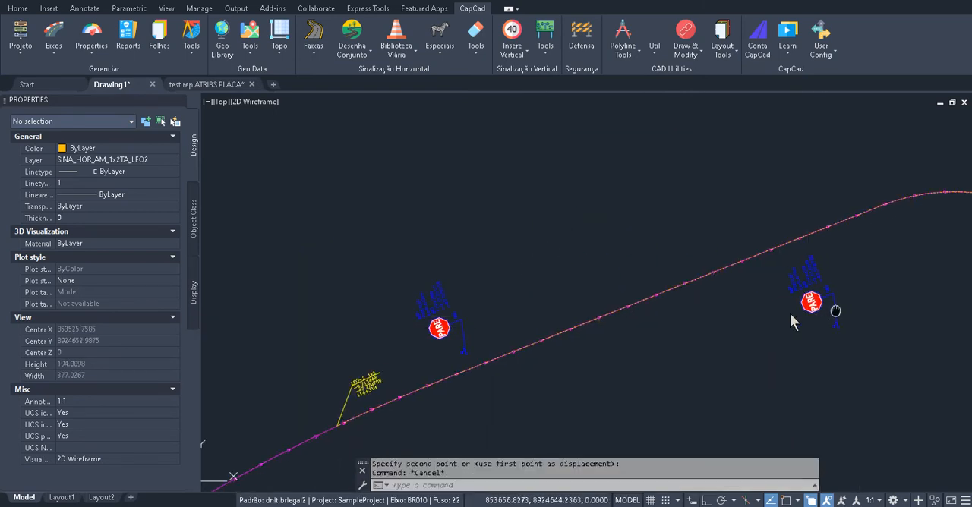
Run Corrige Vertical with its current options on the moved R1 sign, its support and the axis to update the sign's code, km and coordinate labels
scroll(761, 300, up, 2)
text(cv)
key(Return)
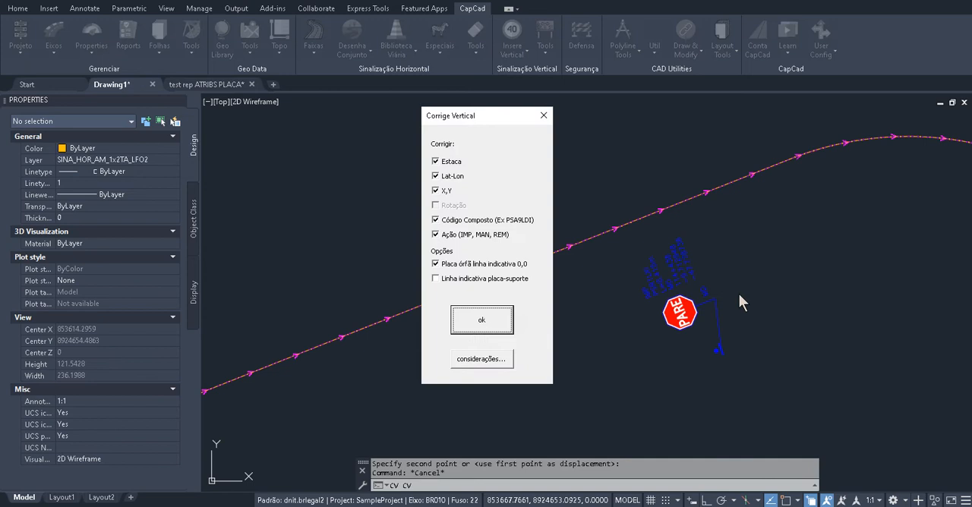
click(503, 329)
click(807, 236)
click(598, 366)
scroll(671, 319, up, 3)
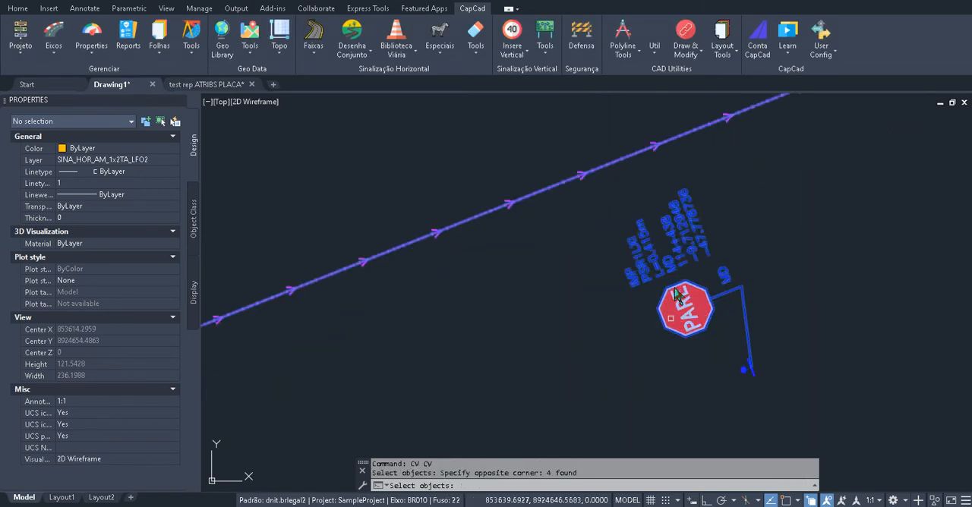
scroll(707, 228, up, 4)
key(Return)
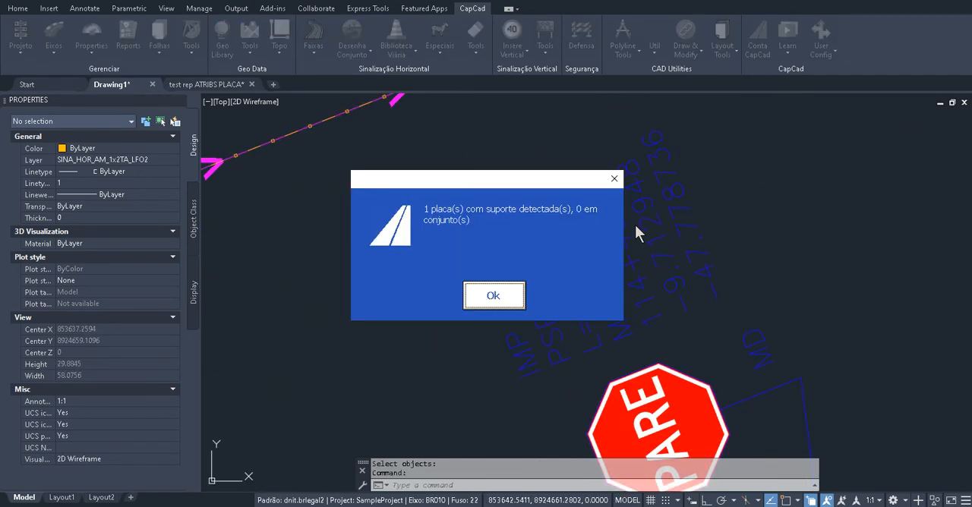
drag(521, 182, 359, 189)
click(353, 301)
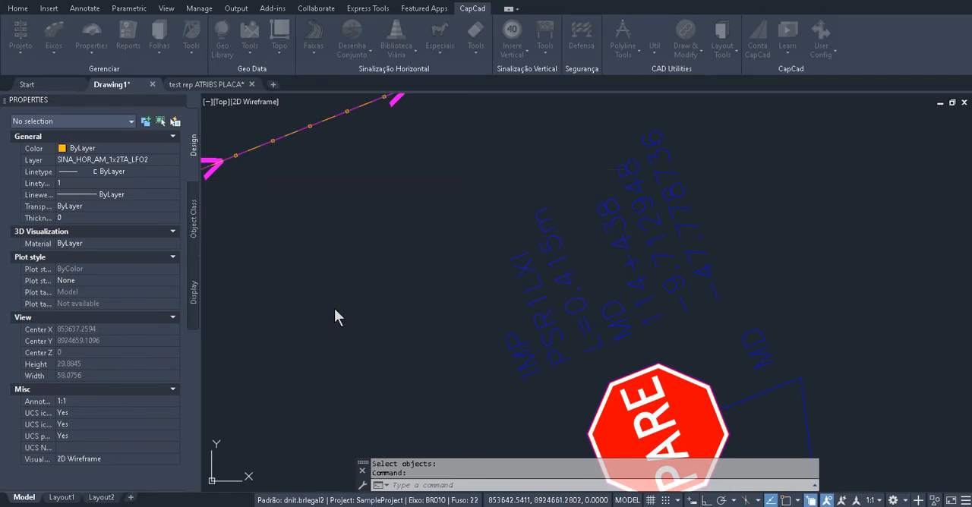
drag(614, 300, 610, 224)
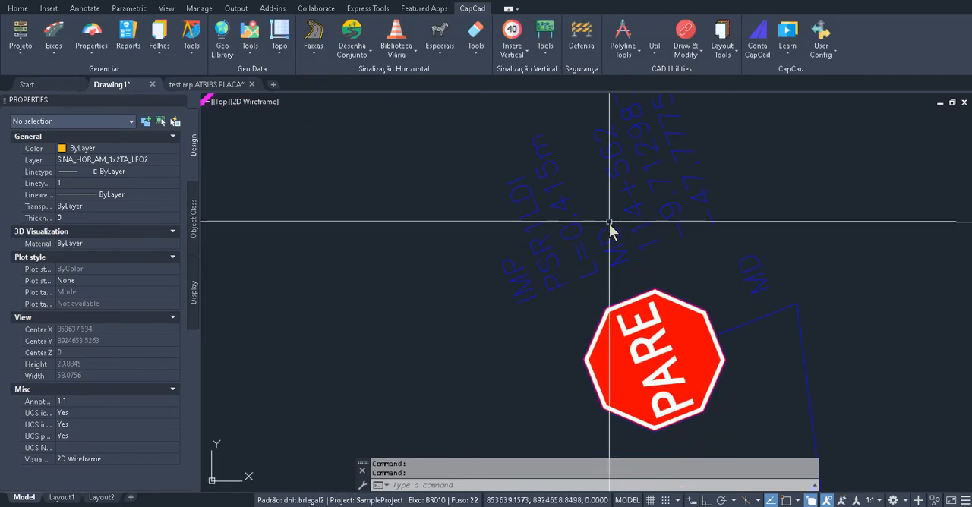
key(Escape)
Change the action of the moved R1 sign to maintain (MAN)
scroll(587, 281, down, 3)
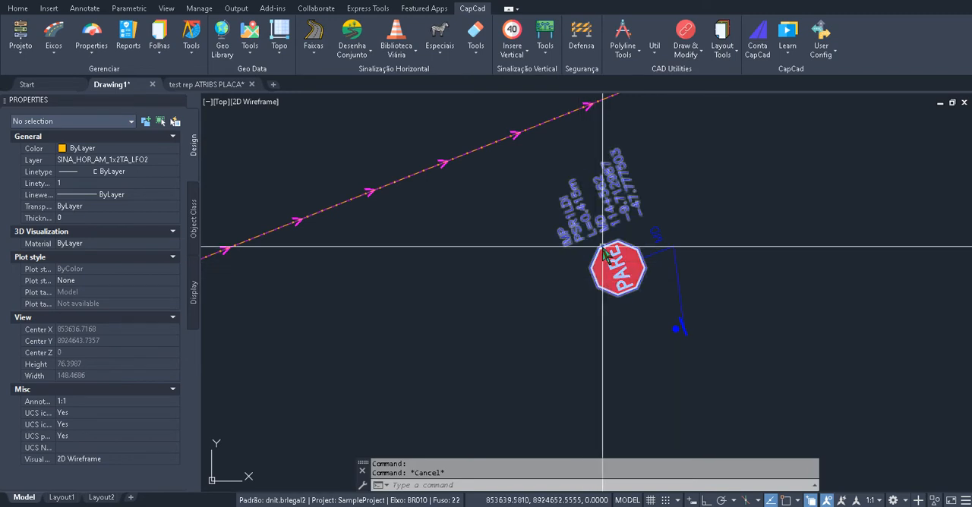
mouse_move(603, 251)
key(Escape)
text(MAN)
key(Return)
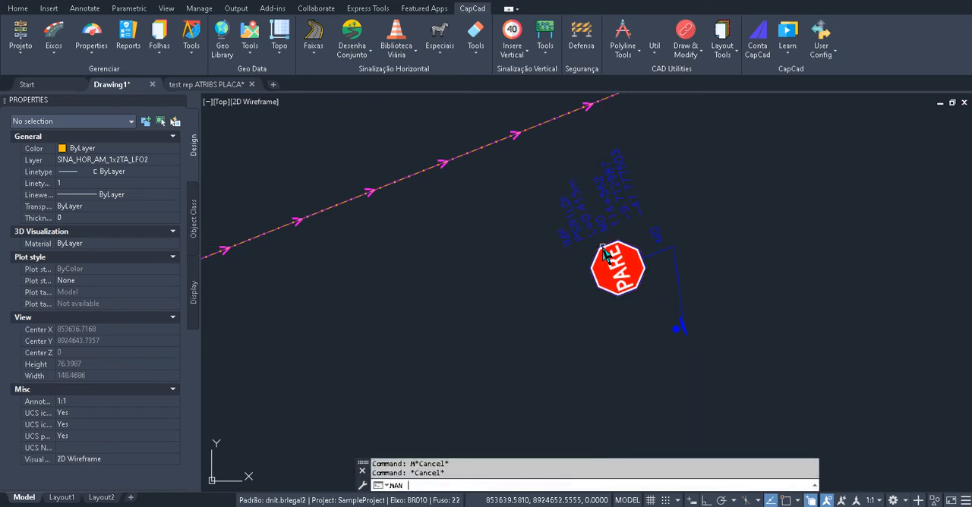
click(603, 251)
key(Return)
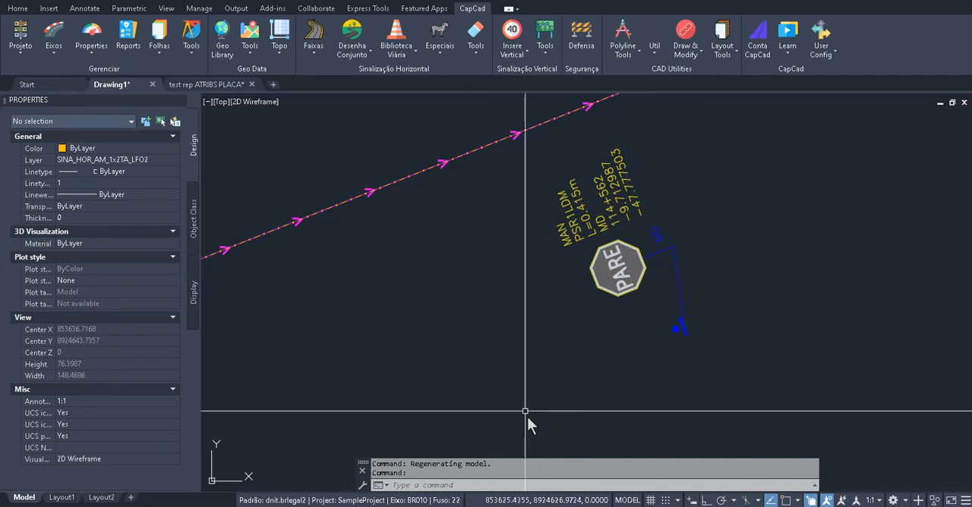
Change the action of the same R1 sign to removal with the RET command
text(RET)
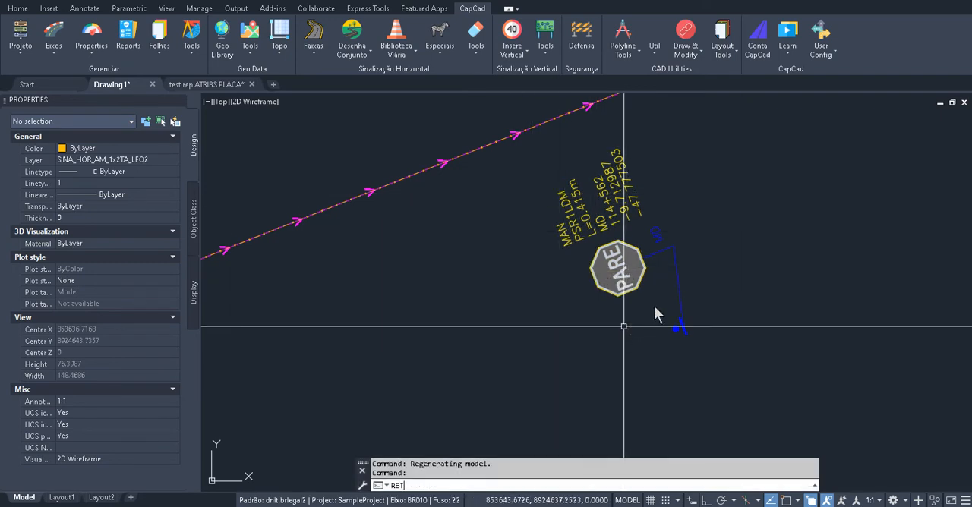
key(Return)
click(630, 289)
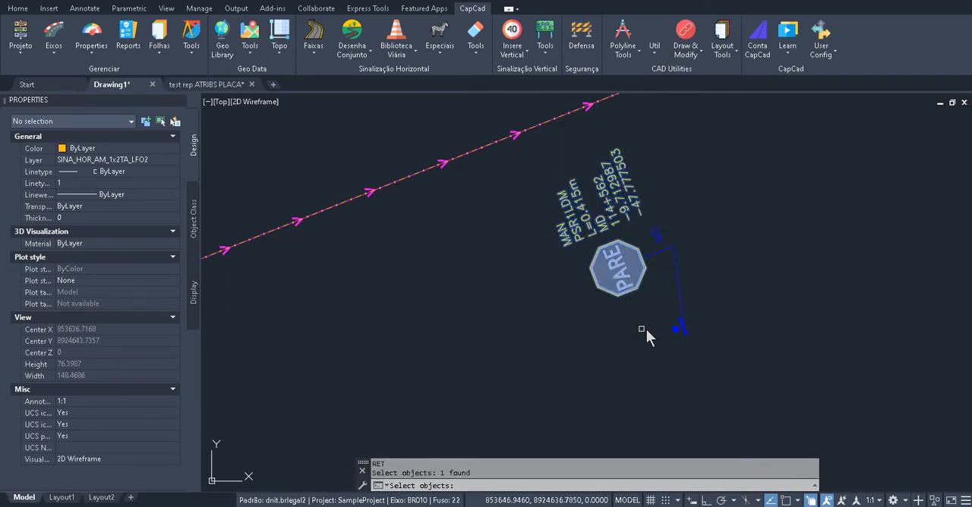
key(Return)
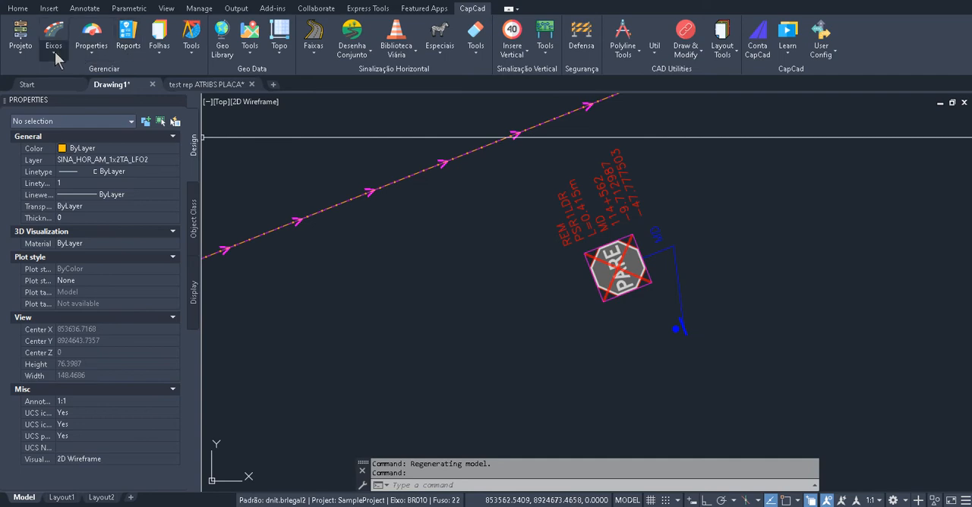
Examine the Placa.ManterStyle and Placa.RemoverStyle settings of the dnit.brlegal2 standard, and close the Padrões dialog without changes
click(20, 50)
click(28, 109)
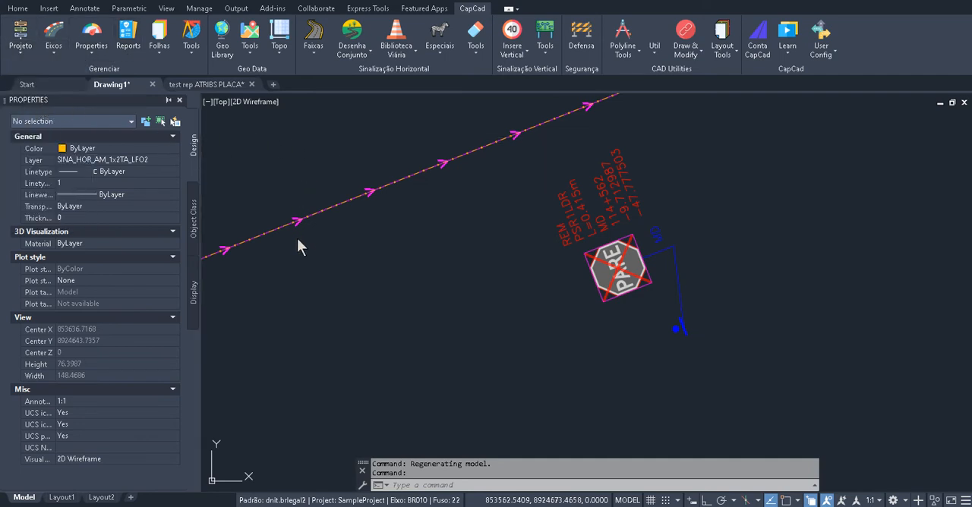
scroll(471, 273, down, 1)
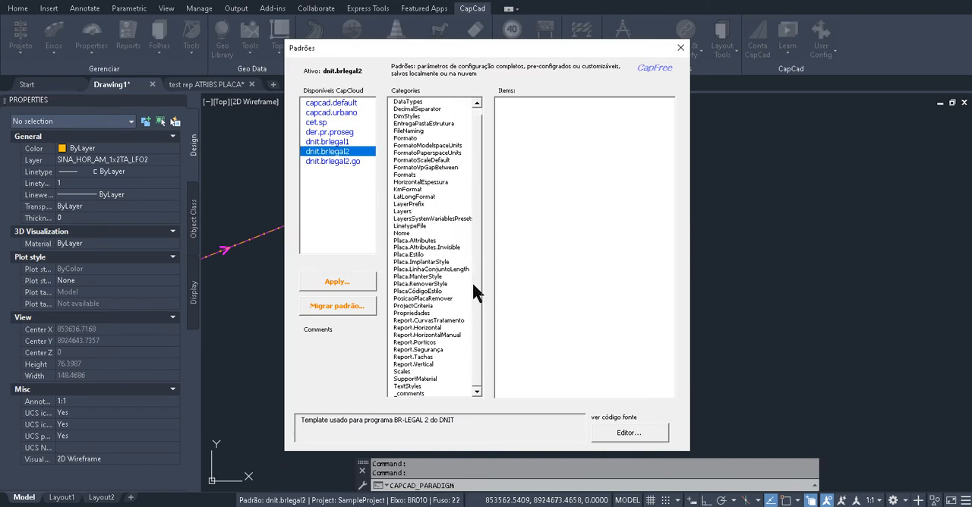
click(423, 277)
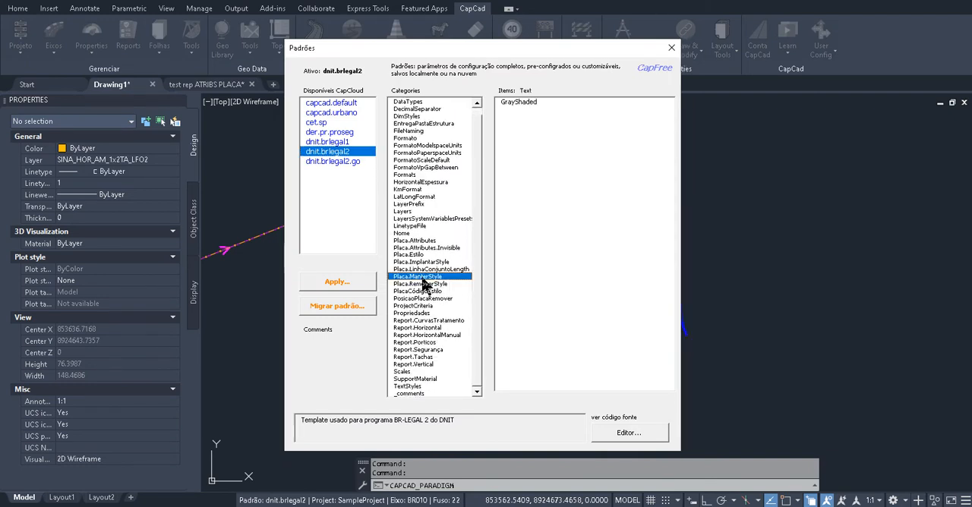
click(433, 284)
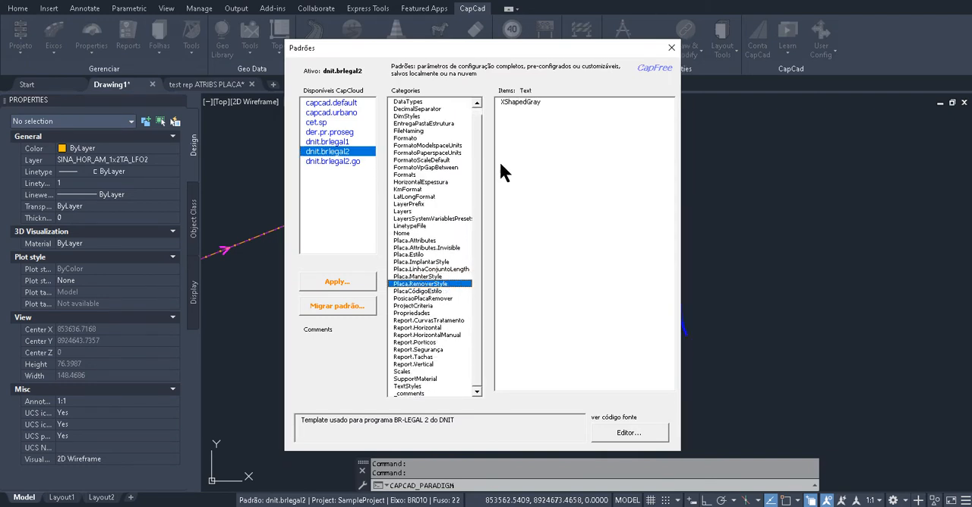
click(432, 276)
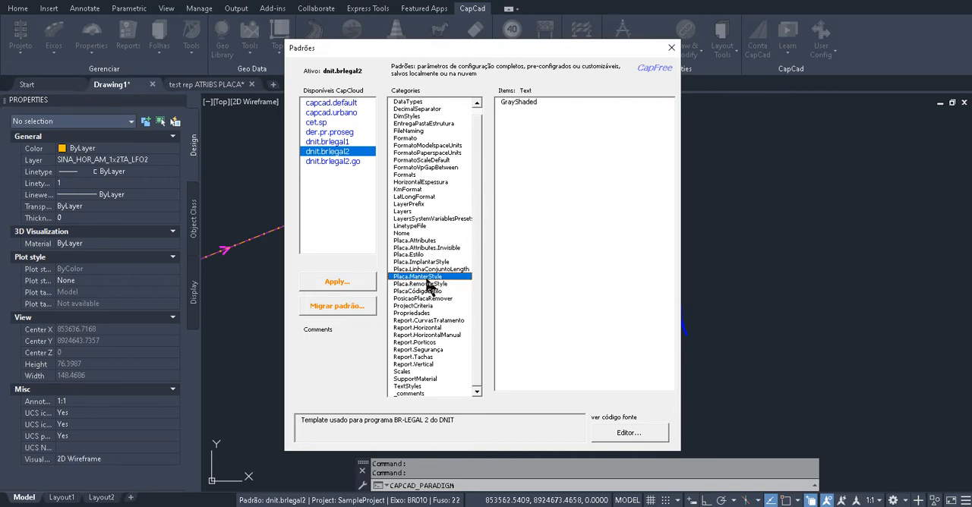
click(429, 284)
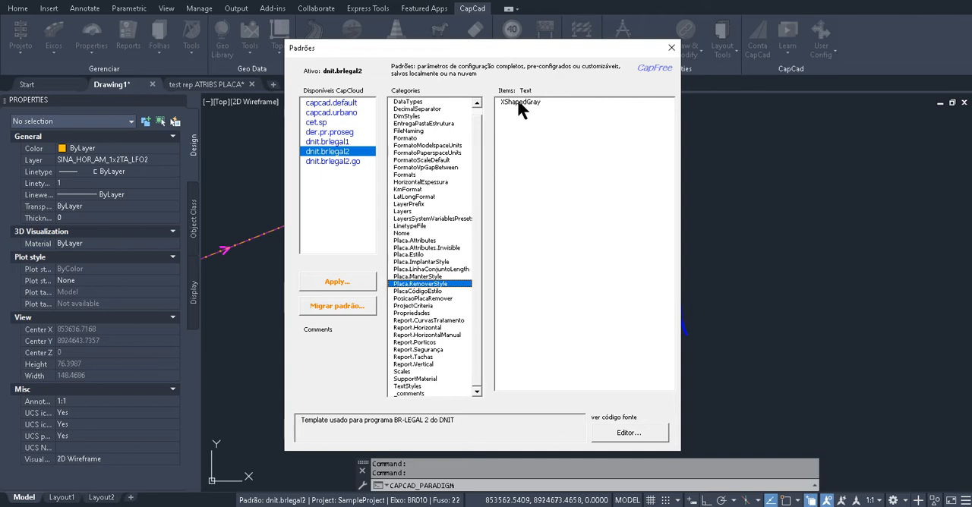
click(672, 47)
Set the action of the R1 sign back to implant with the IMP command
text(IMP)
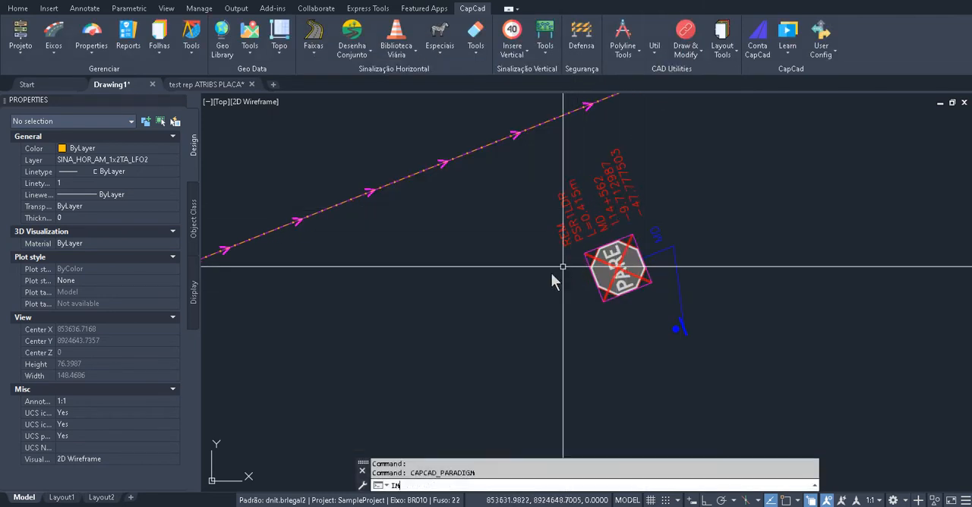
key(Return)
click(597, 197)
key(Return)
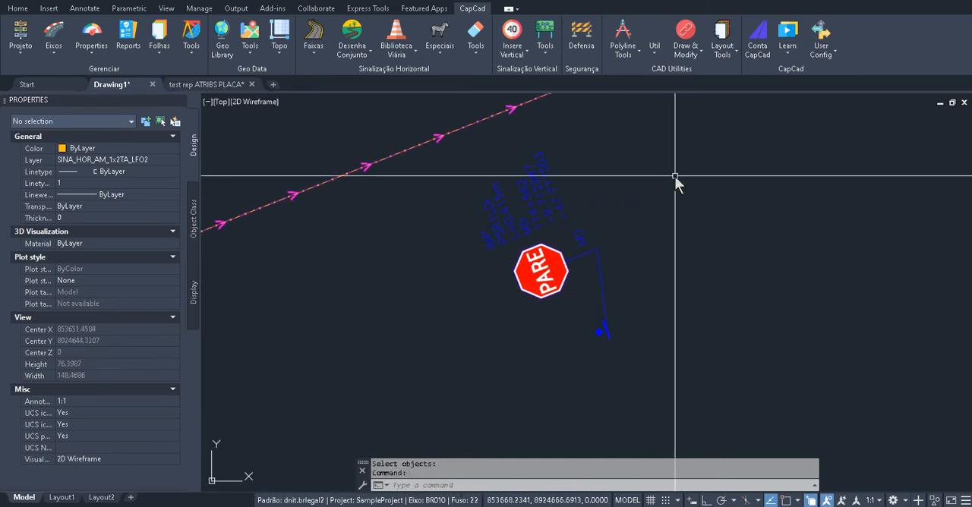
Substitute the R1 stop sign with an R2 sign using the SUB command
text(sub)
key(Return)
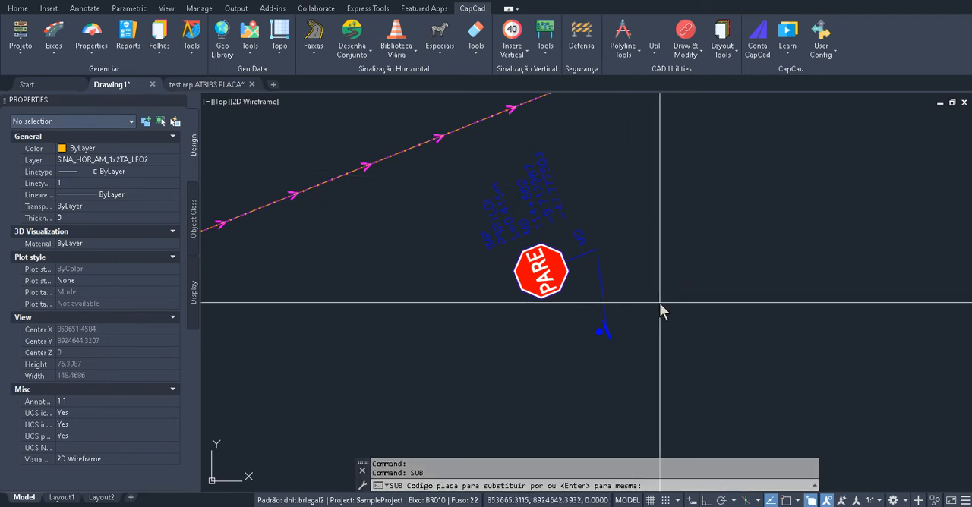
key(Return)
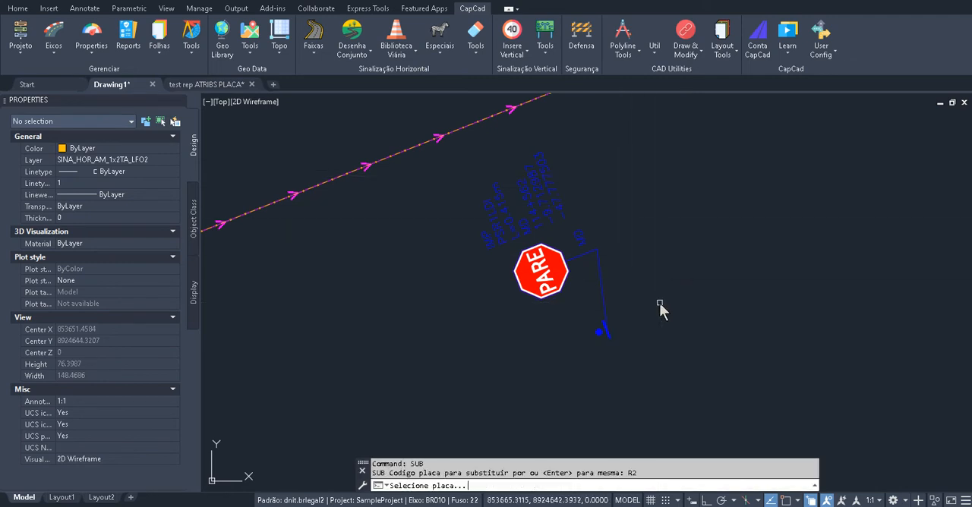
click(550, 255)
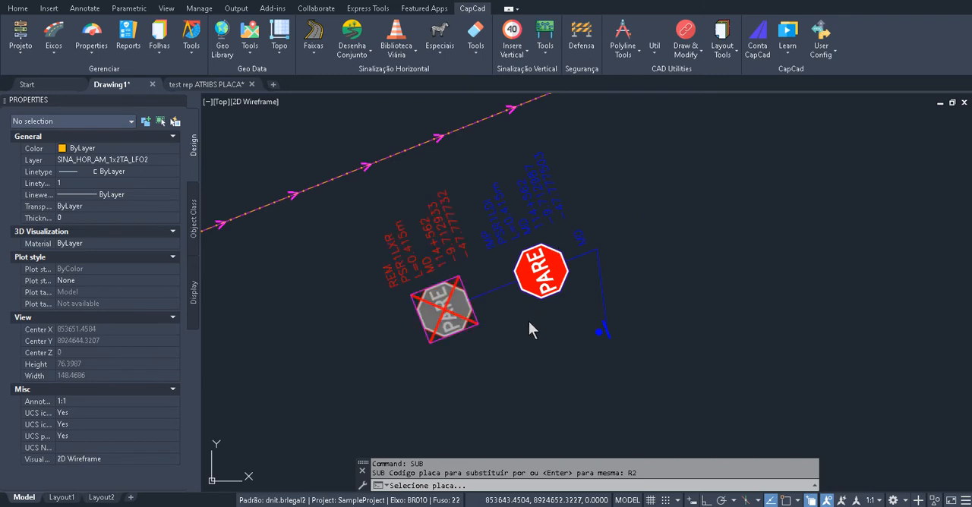
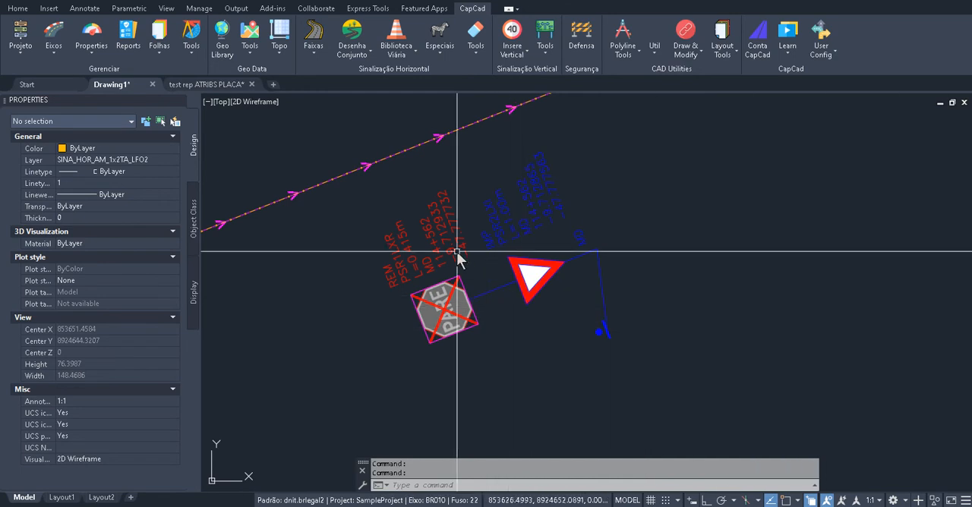
Move the crossed-out R1 sign and its R2 replacement together further along BR010, to the opposite side of the axis beyond the curve
key(Escape)
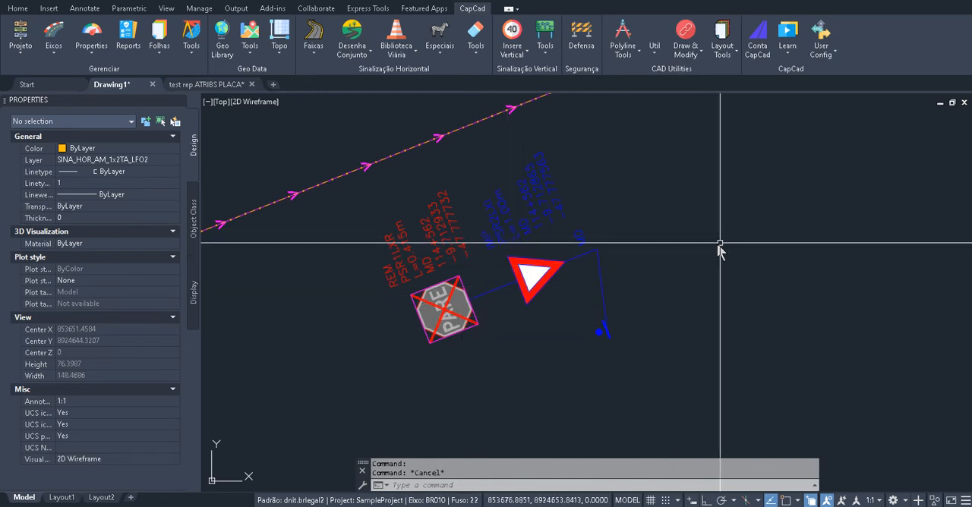
scroll(630, 269, down, 4)
text(m)
key(Return)
click(473, 176)
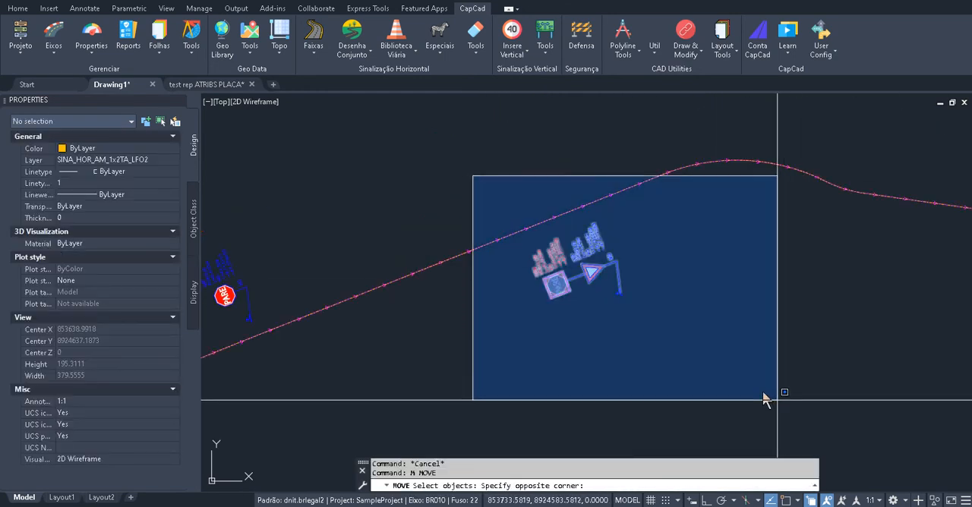
click(777, 400)
key(Return)
click(611, 309)
scroll(682, 313, down, 7)
drag(873, 294, 658, 309)
scroll(629, 341, up, 4)
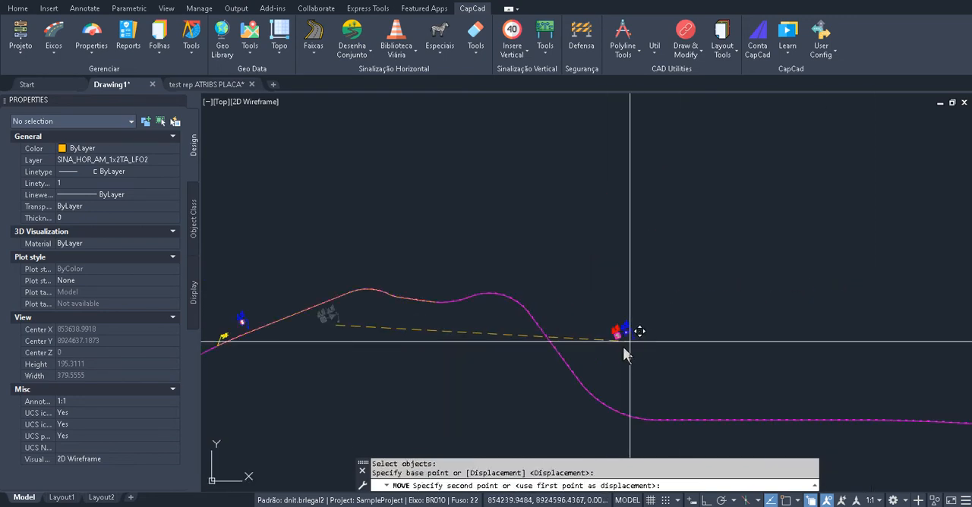
click(558, 357)
scroll(549, 358, up, 4)
scroll(549, 358, up, 6)
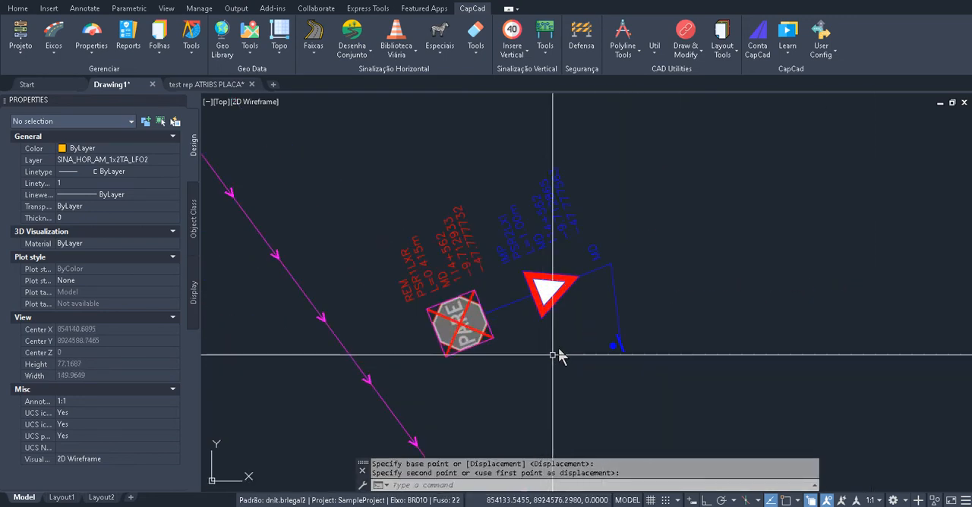
Correct the station, coordinates, composite code and action of the moved R1 and R2 signs with the CV command, keeping the default options
text(cv)
key(Return)
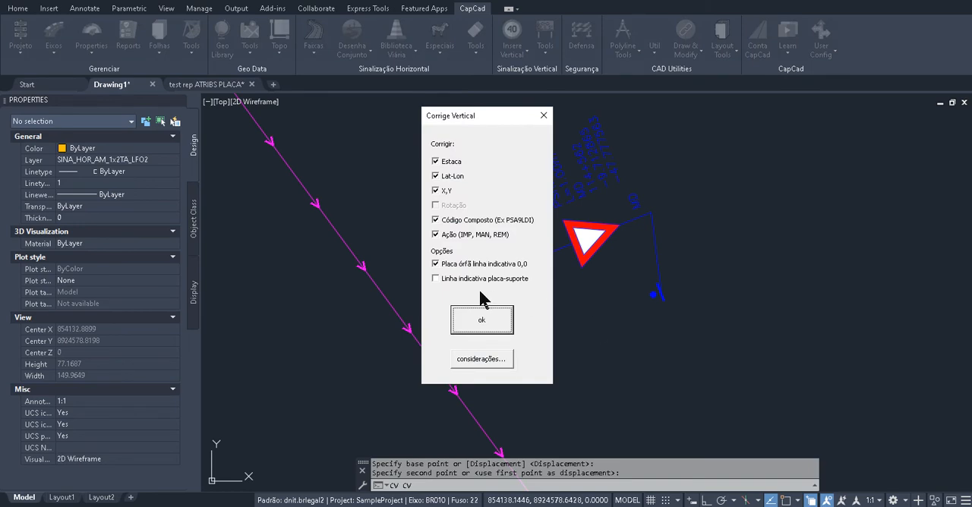
click(489, 322)
click(785, 96)
click(406, 333)
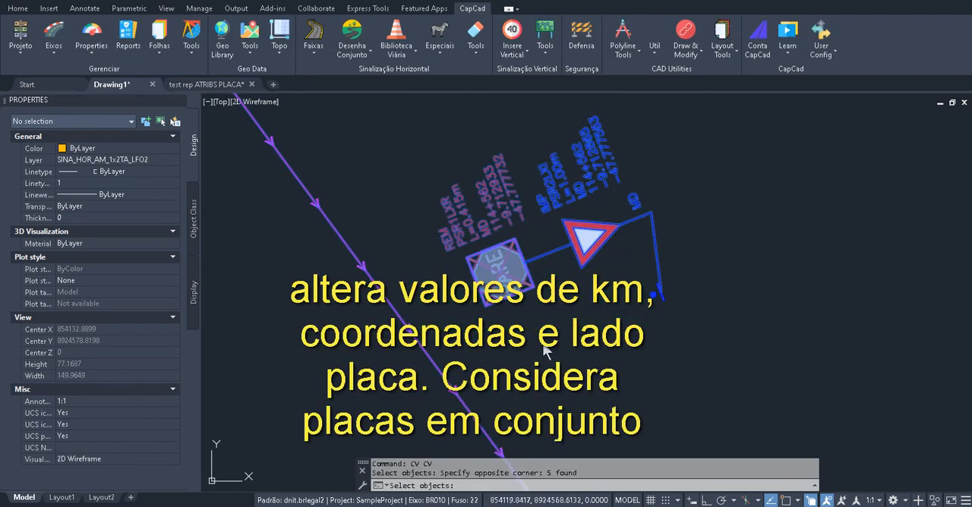
key(Return)
drag(513, 179, 277, 181)
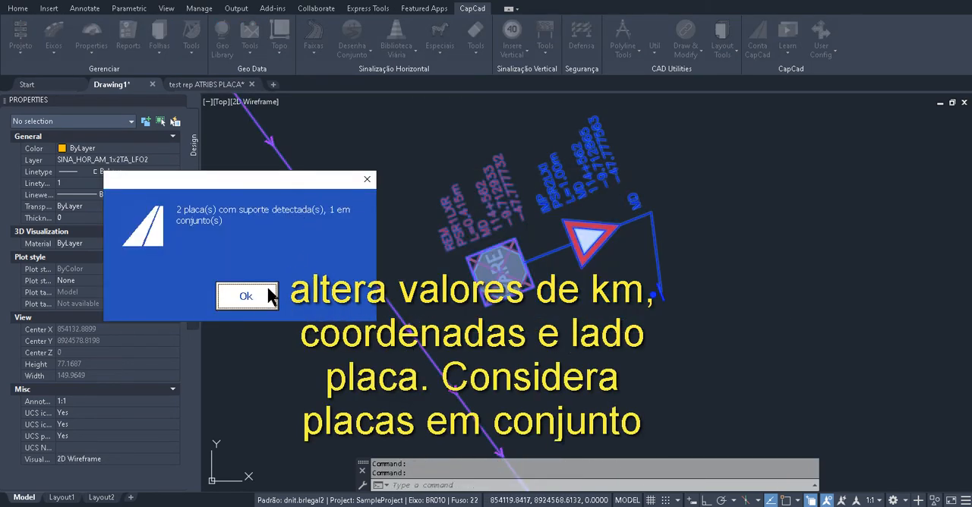
click(292, 296)
scroll(467, 195, up, 5)
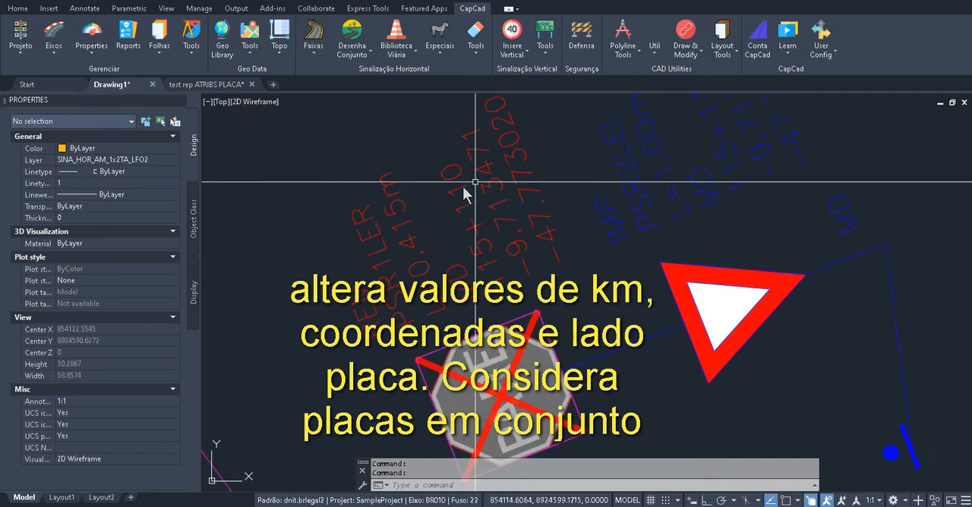
scroll(706, 216, down, 8)
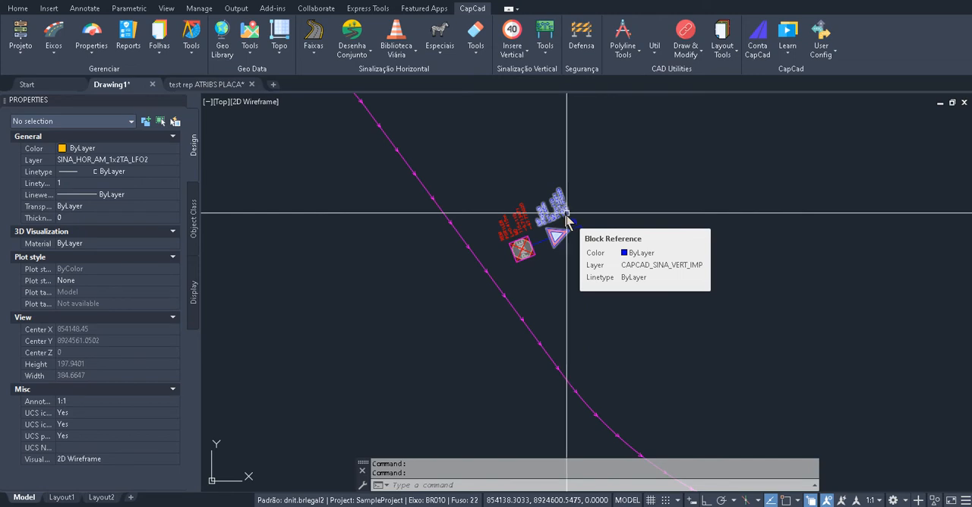
Select the R2 sign and widen its property name column to read the full attribute names
click(561, 207)
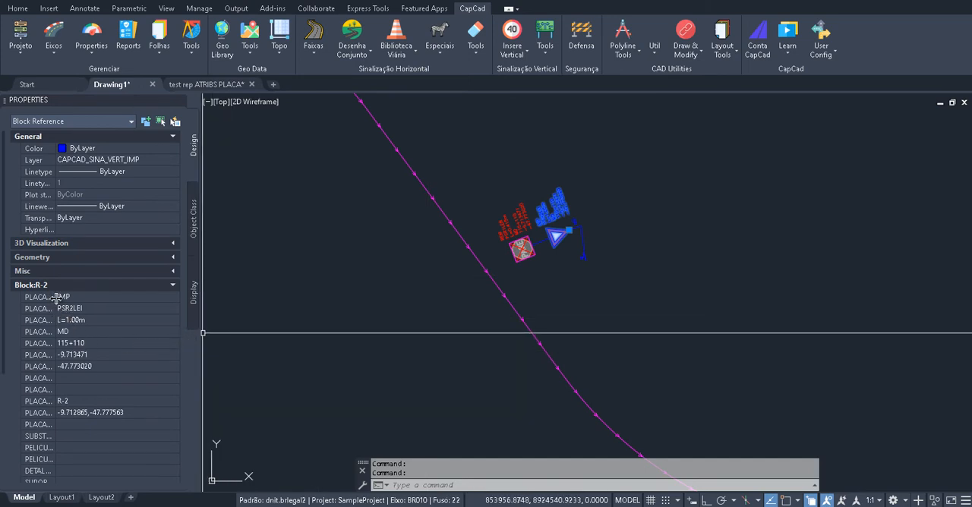
drag(56, 298, 127, 298)
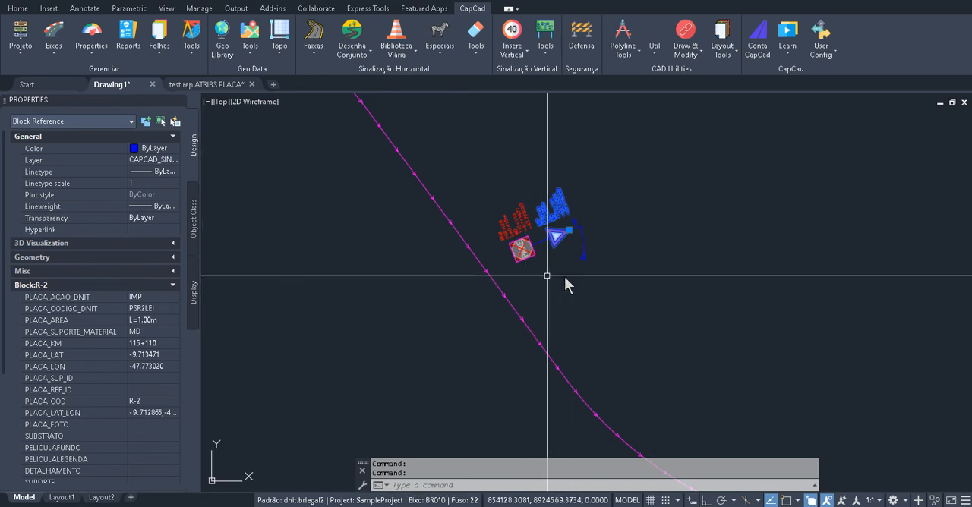
key(Escape)
drag(577, 260, 561, 285)
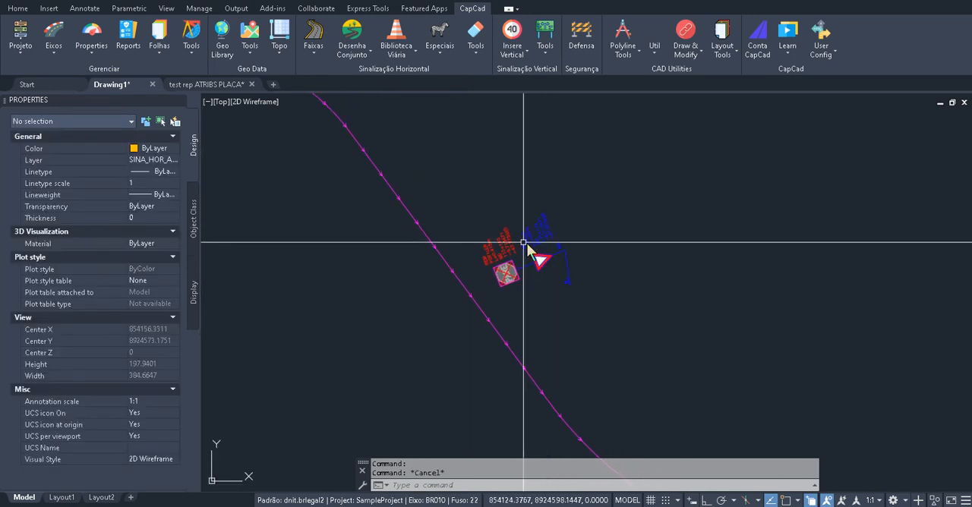
Open the R2 sign's block attributes in Cap Attributes and set PELICULAFUNDO to III
scroll(523, 243, up, 5)
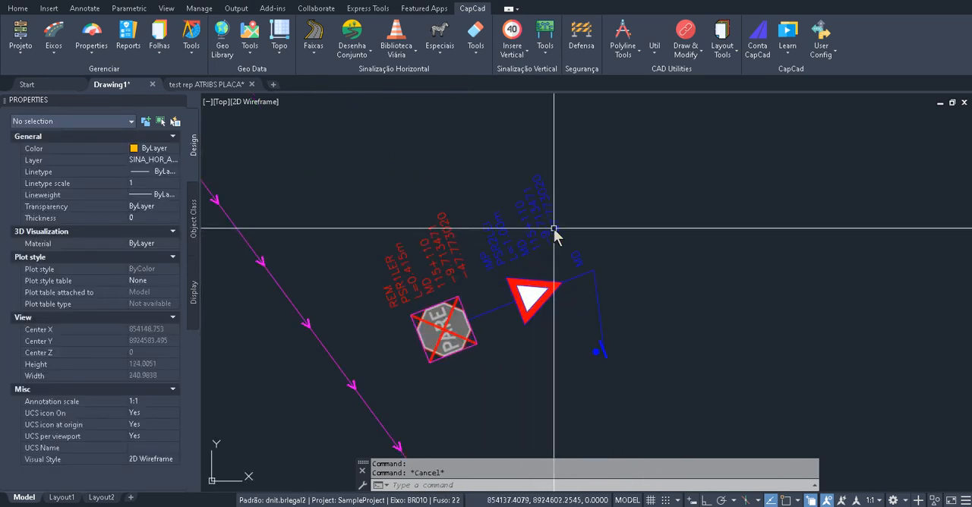
click(541, 189)
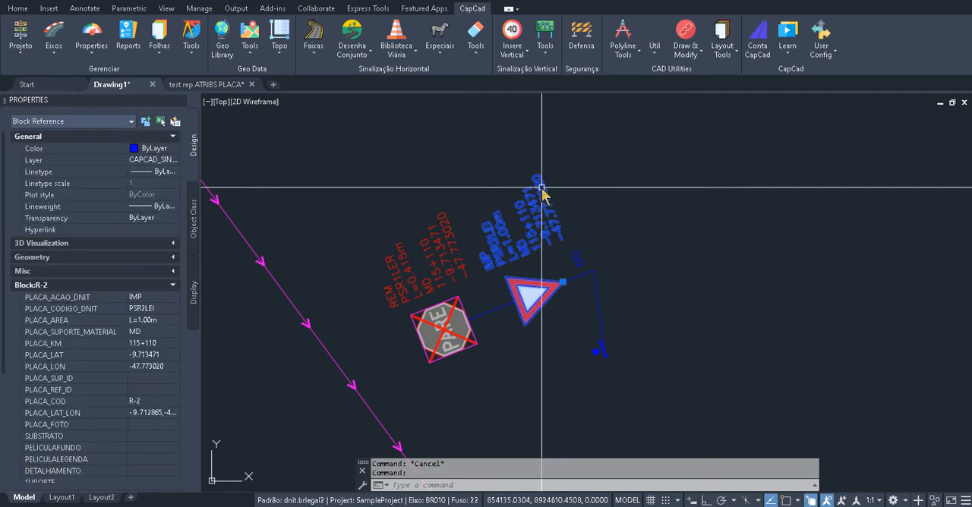
double_click(541, 188)
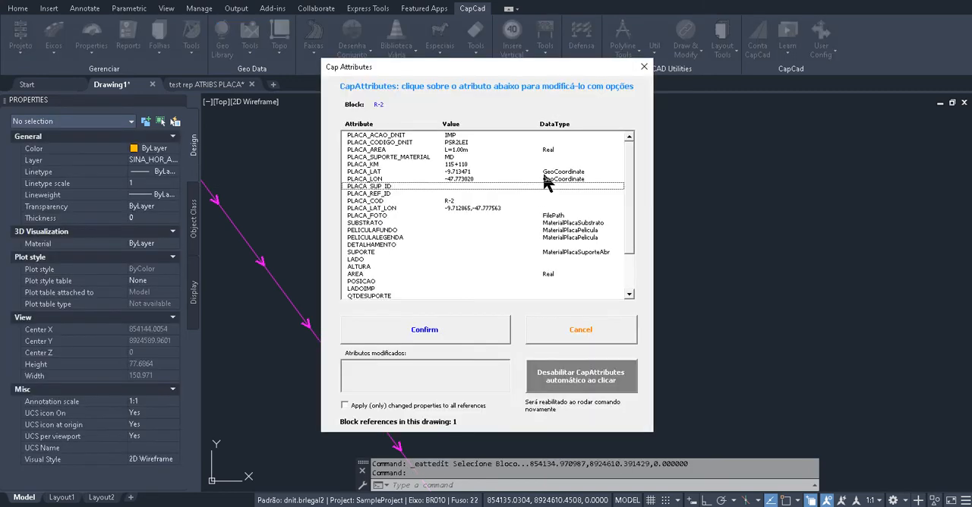
drag(499, 68, 790, 27)
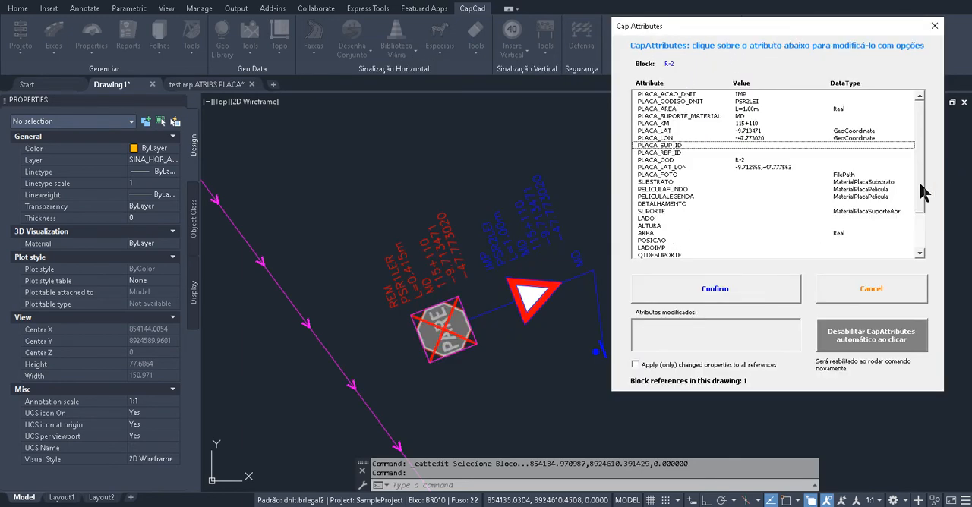
scroll(923, 192, down, 2)
scroll(927, 190, up, 2)
scroll(928, 211, down, 1)
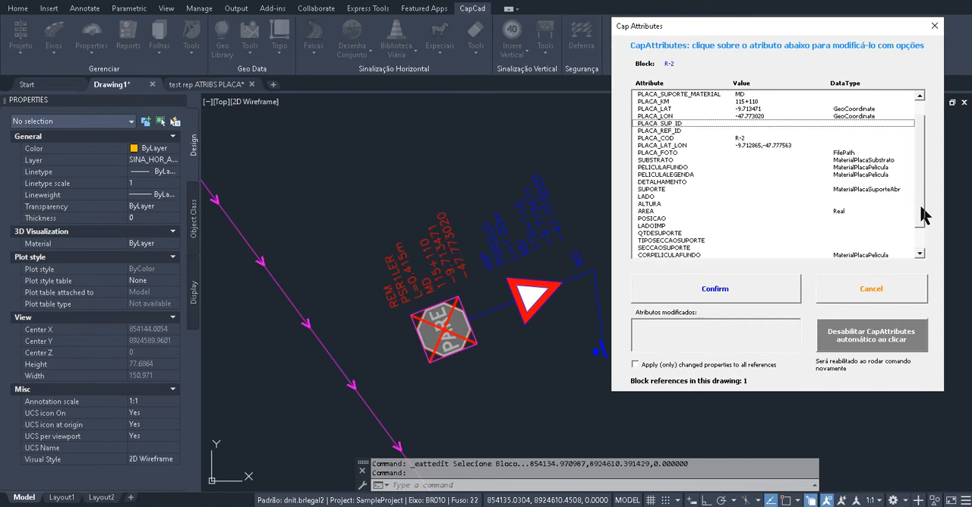
click(679, 168)
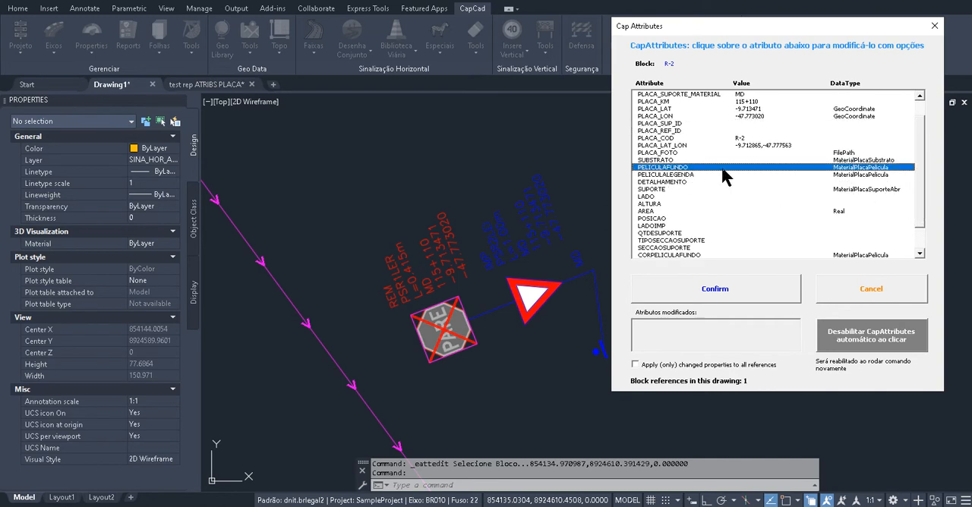
click(615, 281)
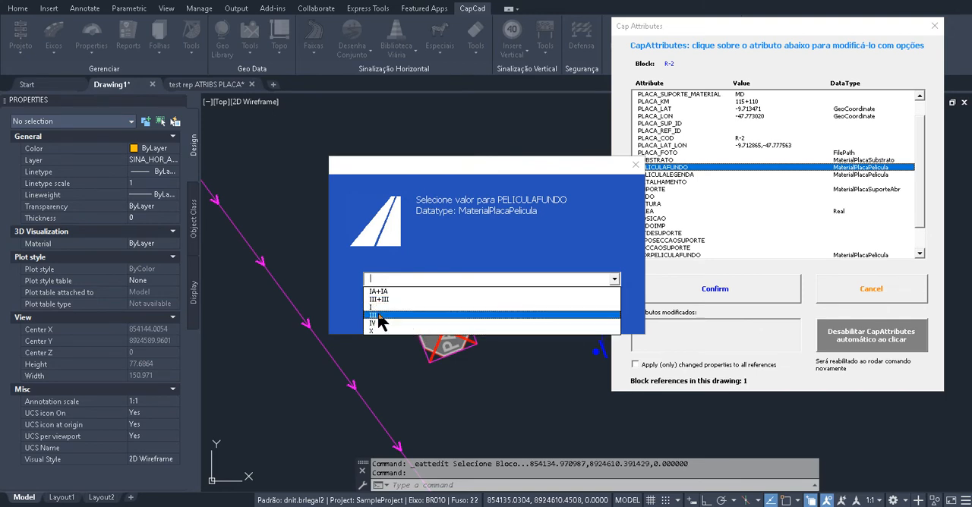
click(379, 315)
click(436, 322)
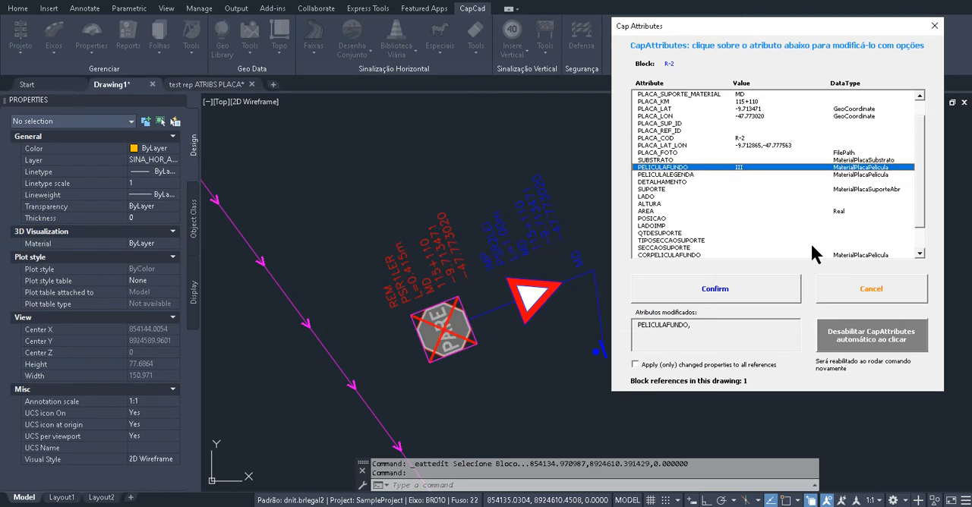
mouse_move(766, 24)
mouse_down()
mouse_move(780, 7)
mouse_move(769, 31)
mouse_up()
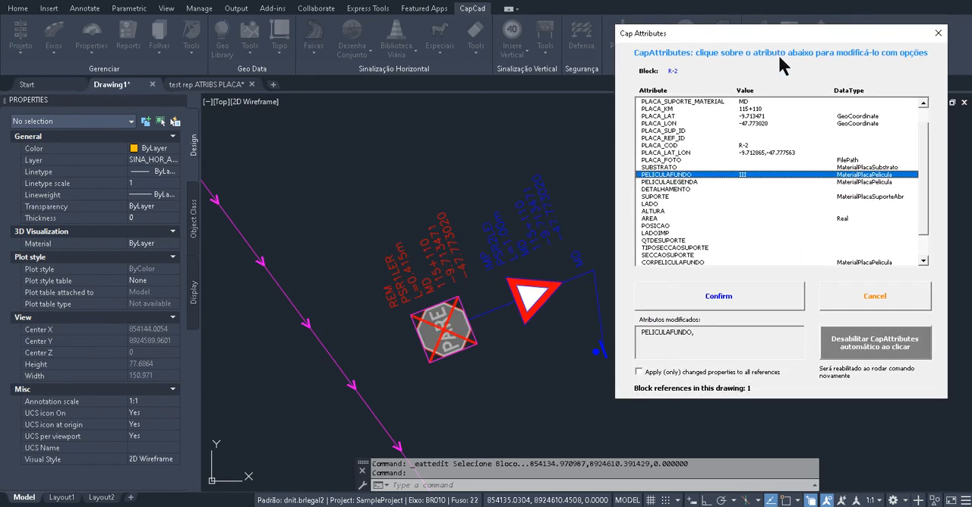
Examine the value choices for PLACA_FOTO, QTDESUPORTE, SECCAOSUPORTE and CORPELICULAFUNDO, cancelling each without entering a value
click(742, 161)
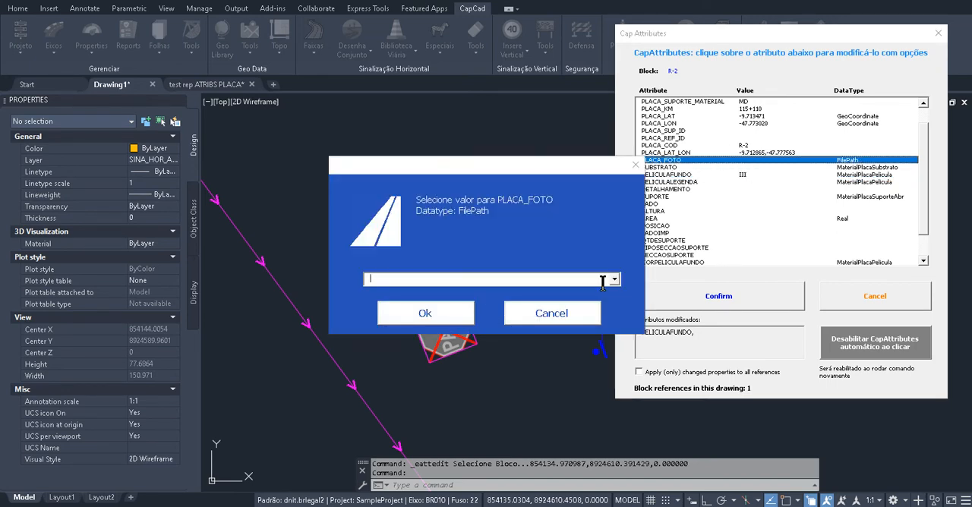
key(Escape)
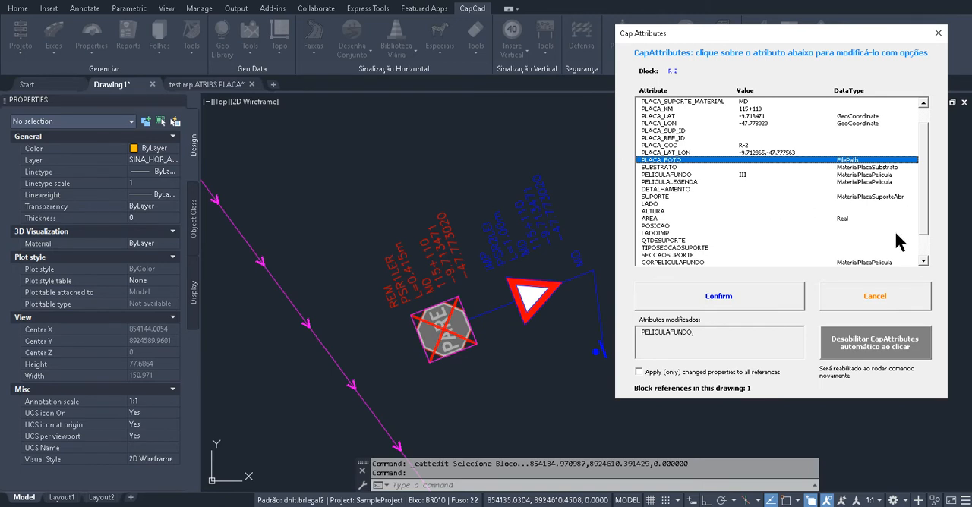
scroll(919, 253, down, 2)
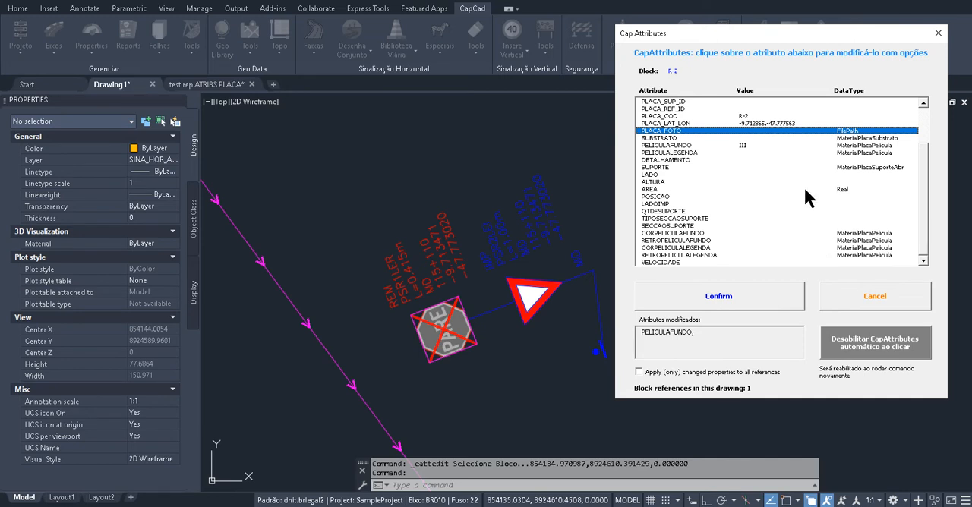
drag(769, 41, 726, 50)
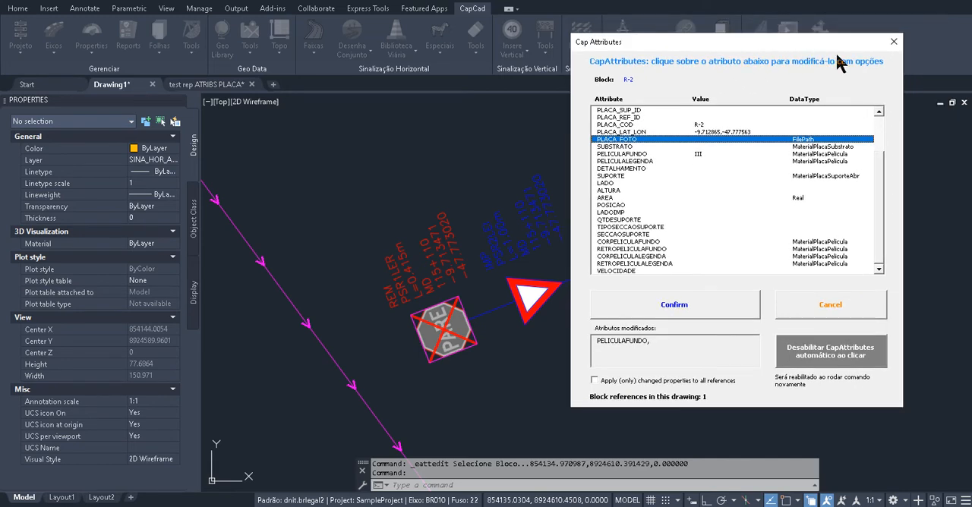
click(694, 220)
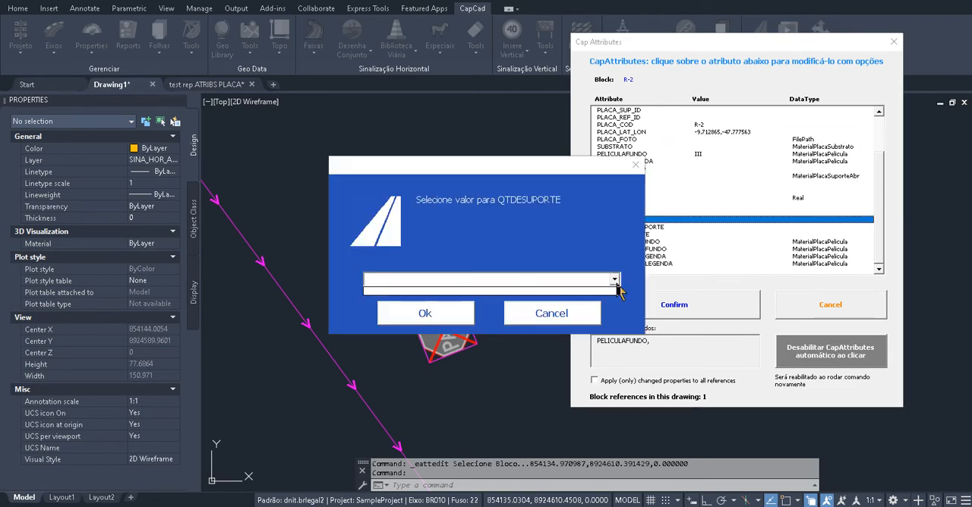
click(586, 312)
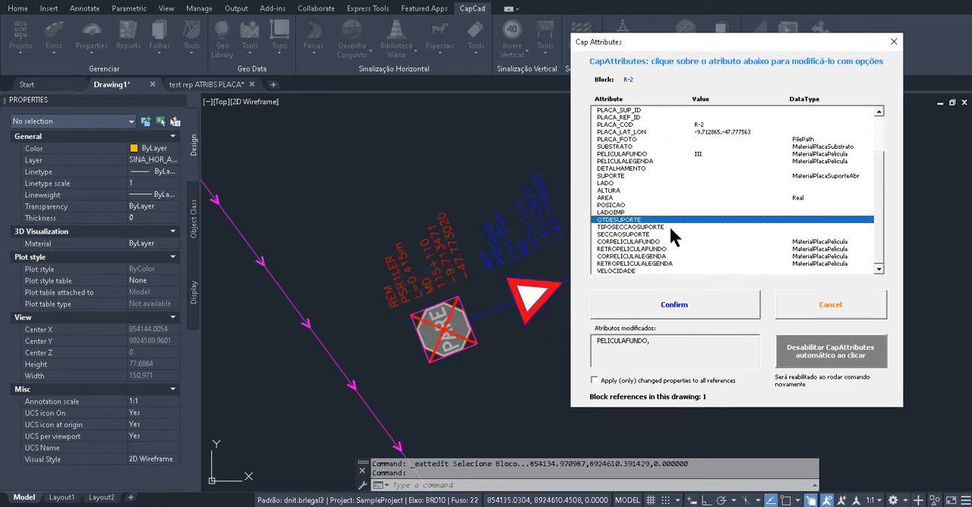
click(710, 233)
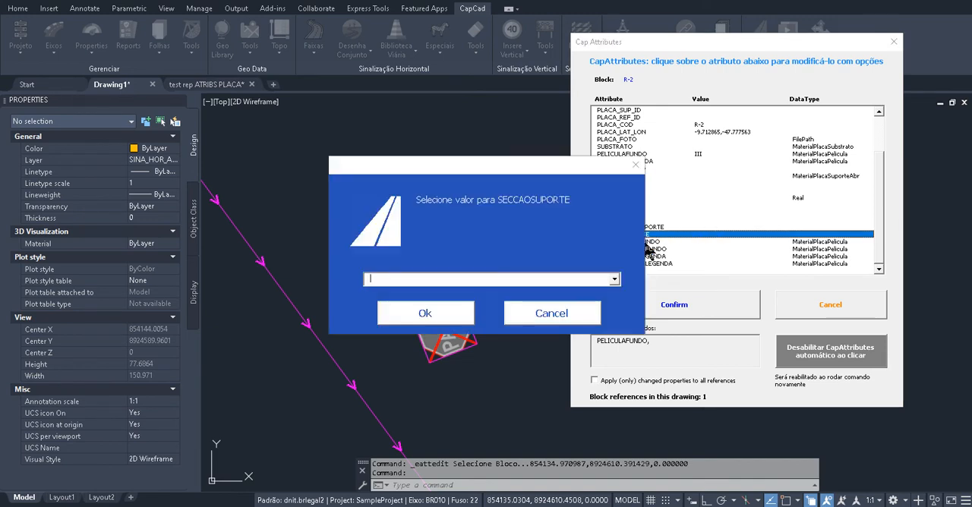
click(581, 317)
click(714, 242)
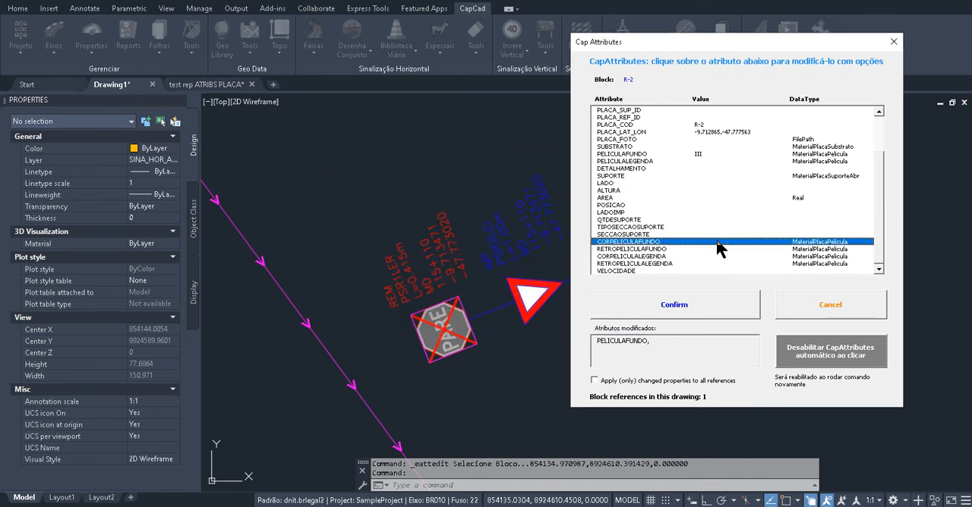
click(616, 280)
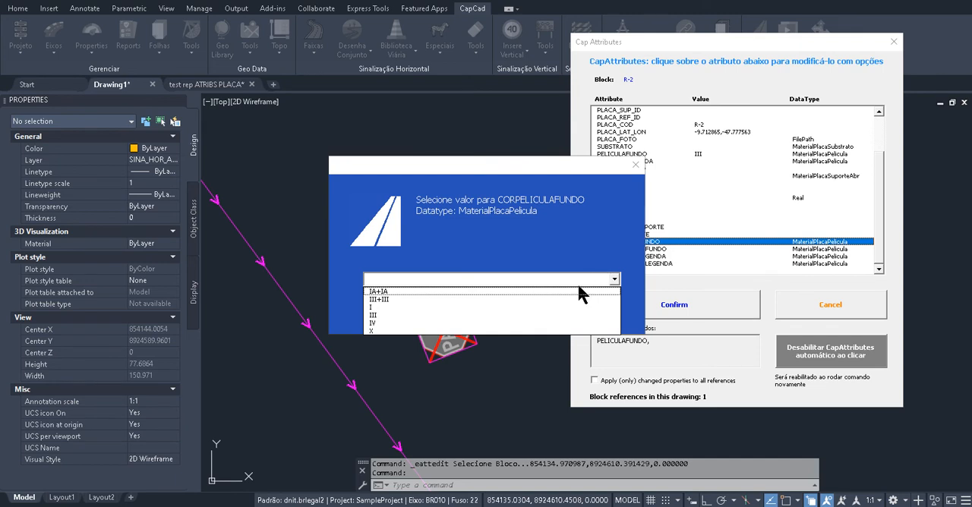
click(636, 173)
click(636, 168)
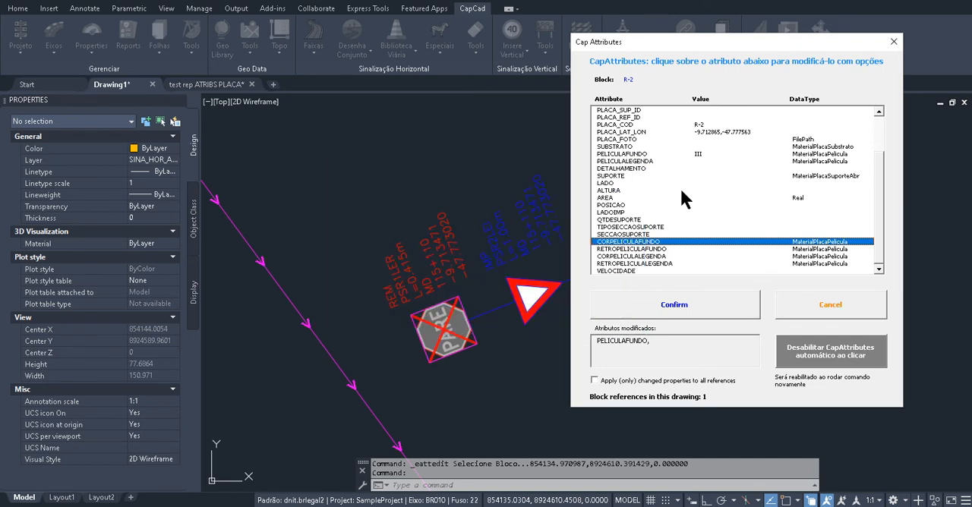
Set the R2 sign's SUPORTE attribute to MT
click(763, 175)
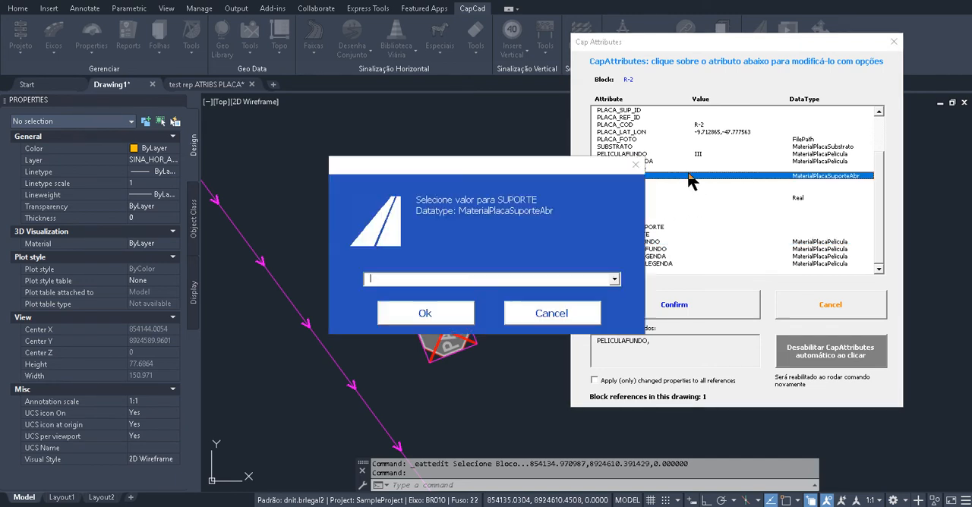
click(615, 279)
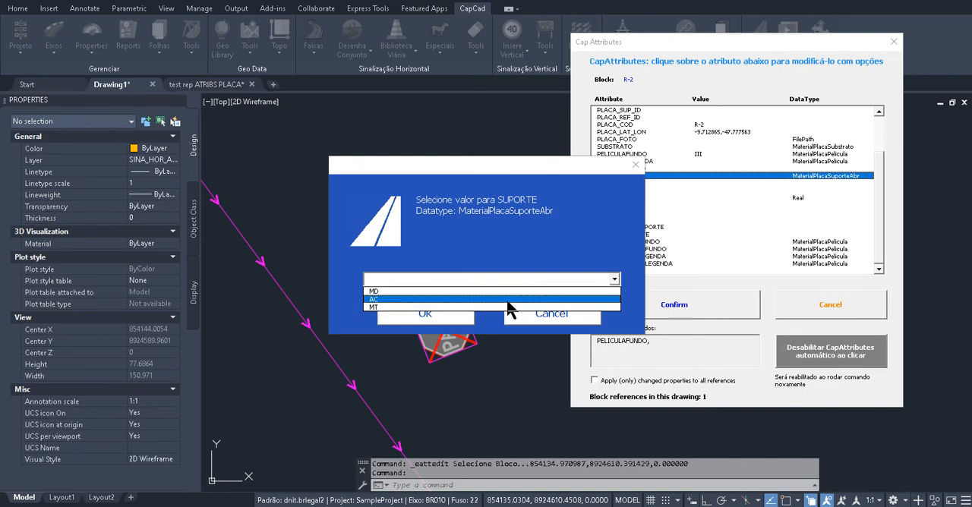
click(508, 307)
click(434, 319)
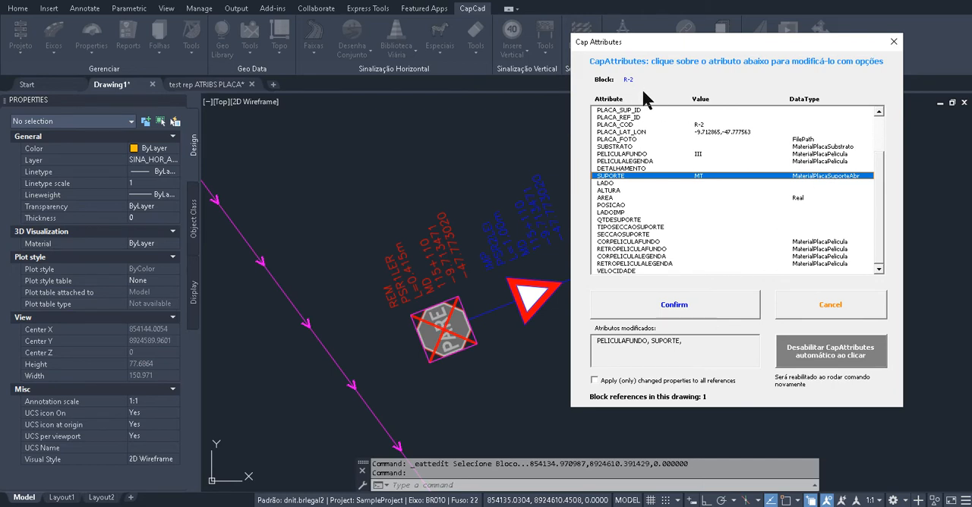
drag(808, 46, 829, 33)
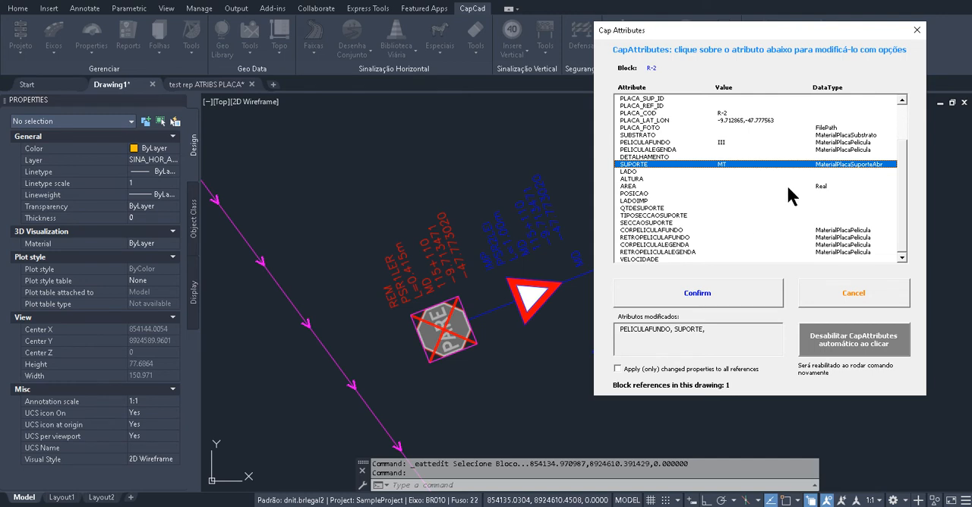
Close the R2 sign's attributes without confirming the edits, and generate the Vertical Necessidades report
click(917, 31)
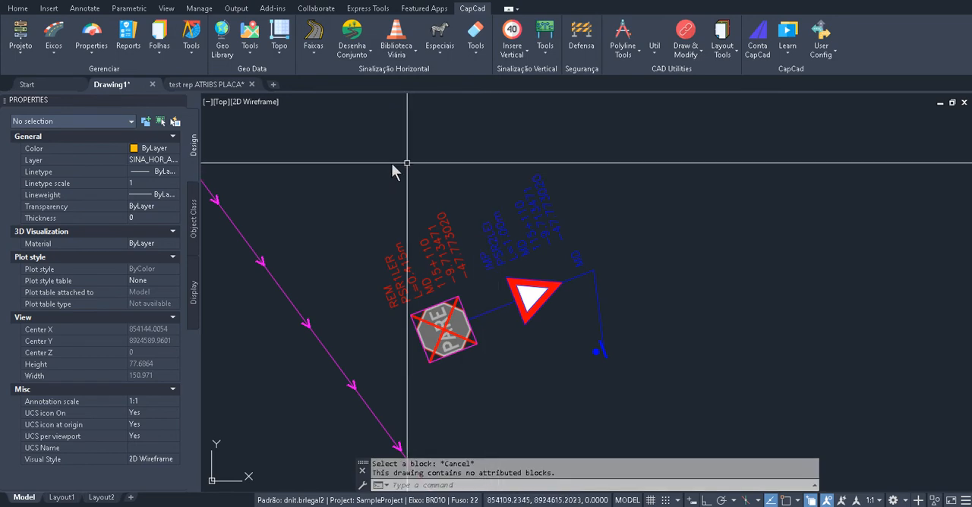
click(128, 47)
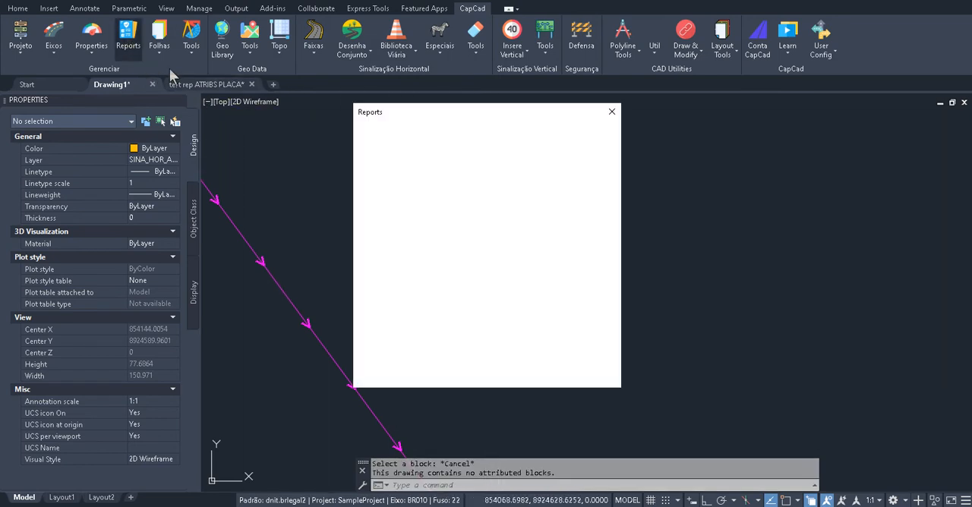
click(395, 214)
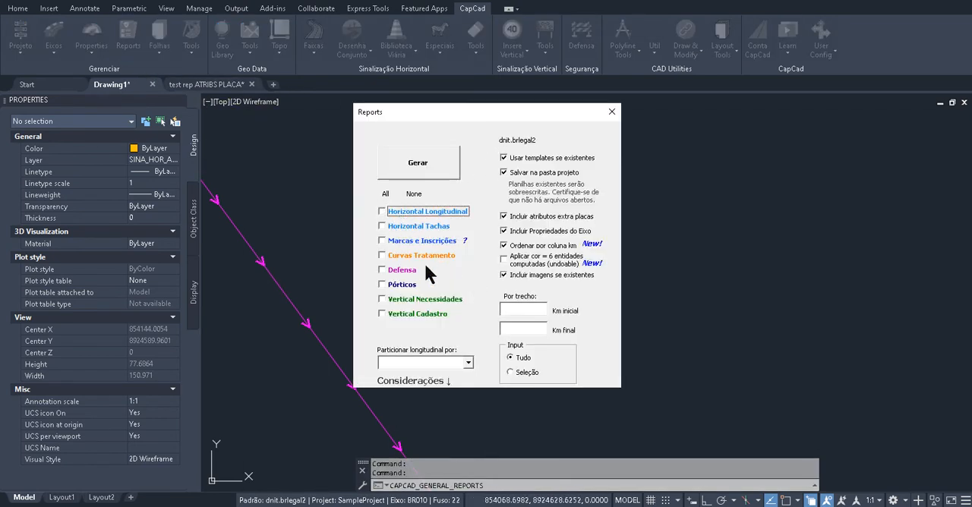
click(410, 301)
click(427, 166)
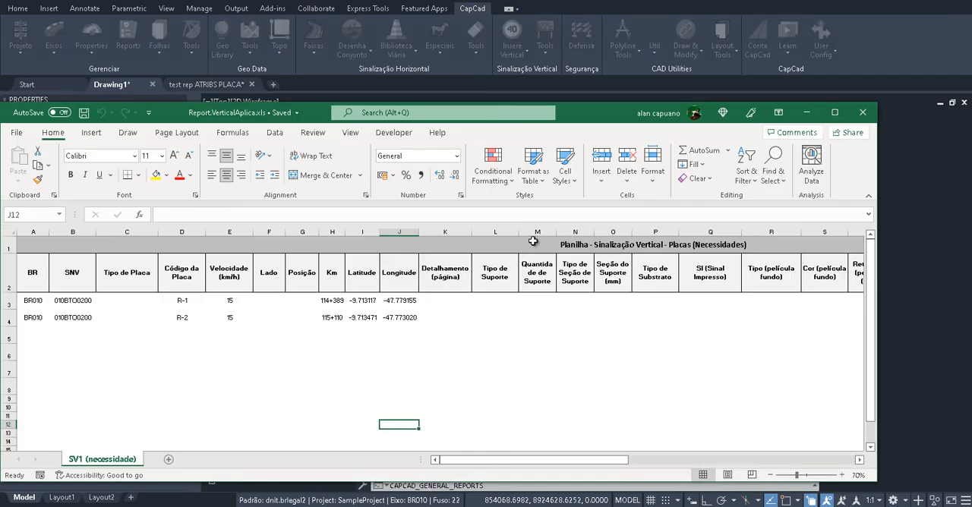
Examine the vertical report's sign rows and columns, and close the workbook and the elapsed-time message
click(367, 338)
click(250, 339)
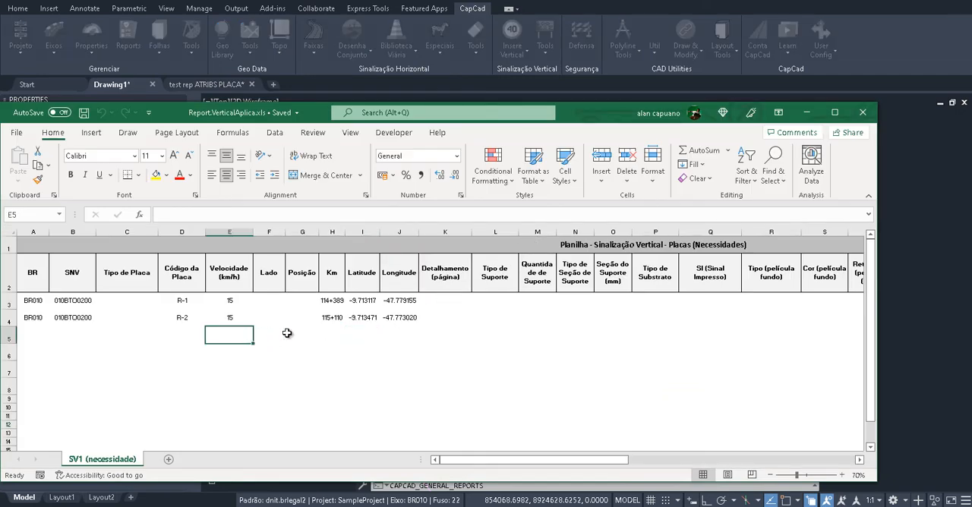
click(542, 333)
drag(452, 460, 542, 380)
click(889, 107)
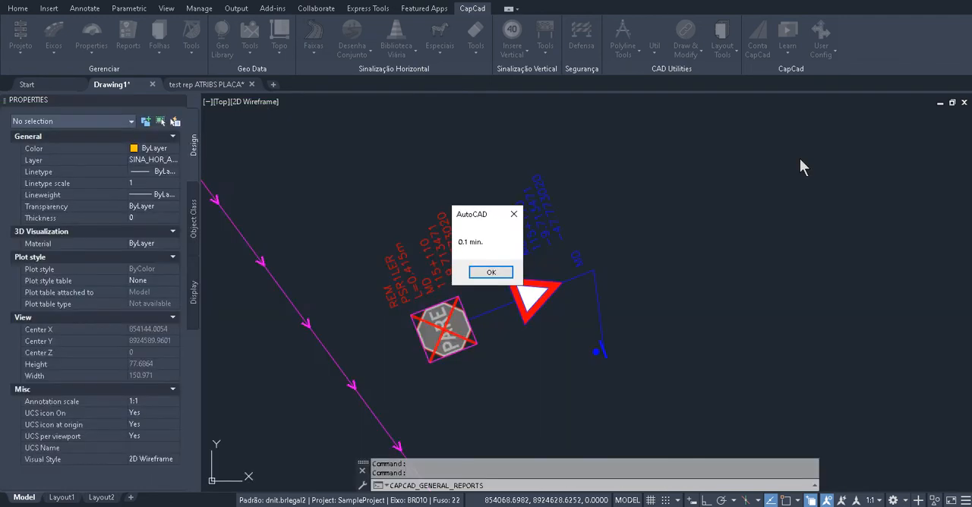
key(Return)
Reopen the R2 sign's attributes, set SUBSTRATO to Poliéster and confirm the change
click(539, 219)
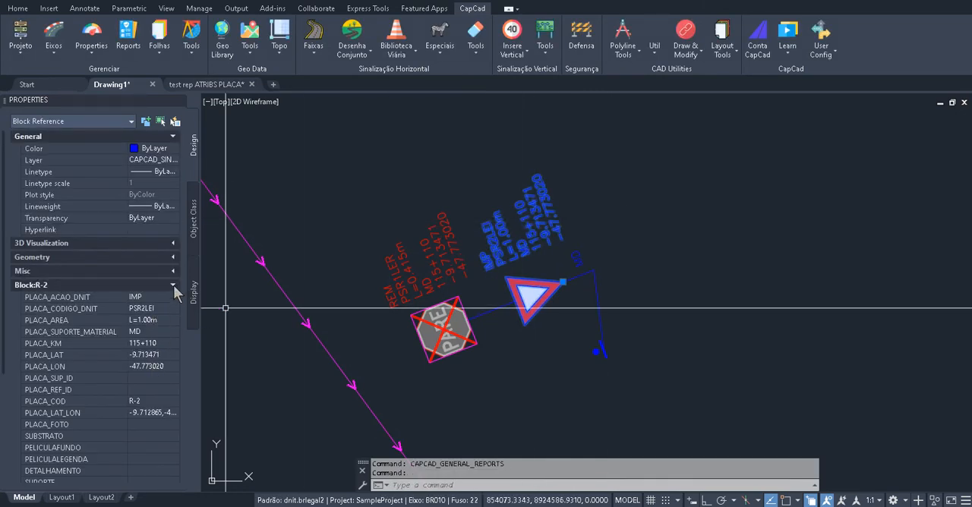
click(534, 218)
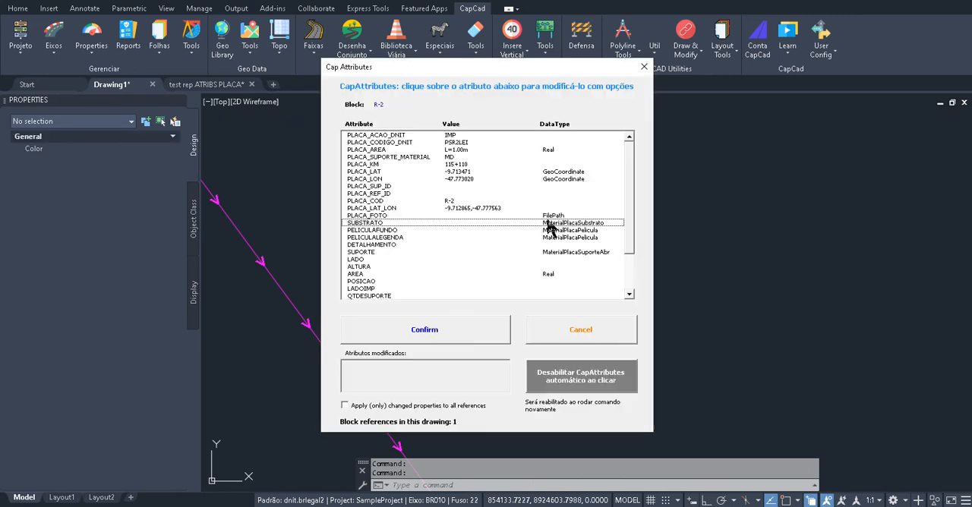
click(453, 224)
click(616, 283)
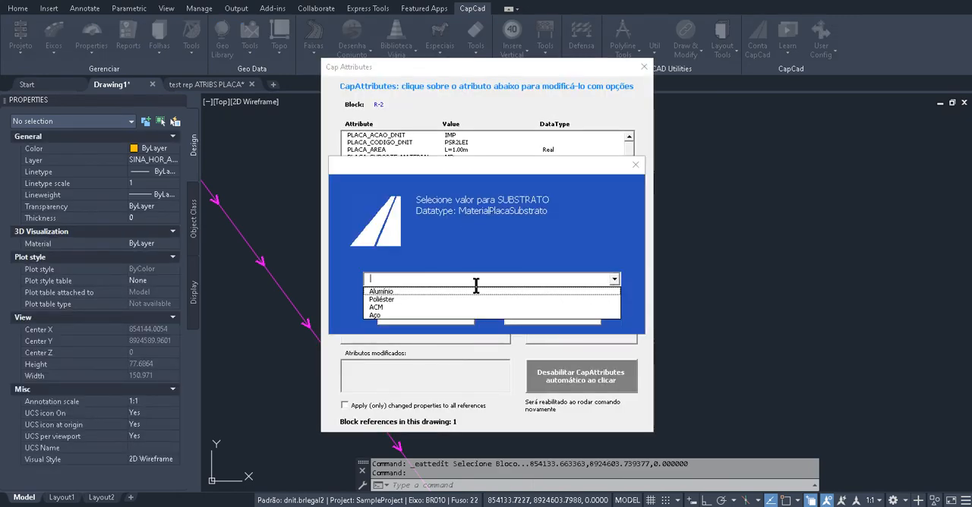
click(437, 302)
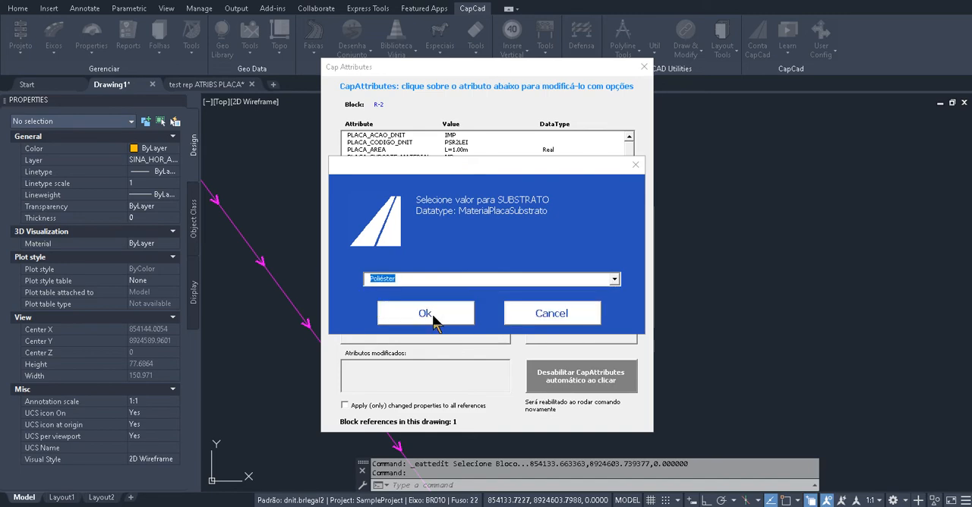
click(425, 314)
click(471, 338)
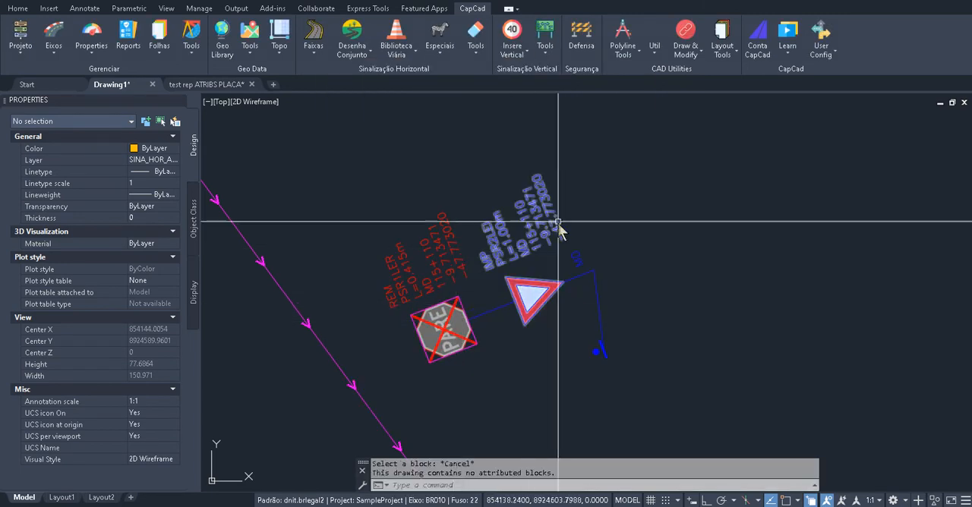
Regenerate the Vertical Necessidades report and check the Tipo de Substrato entry in the R-2 row
click(127, 38)
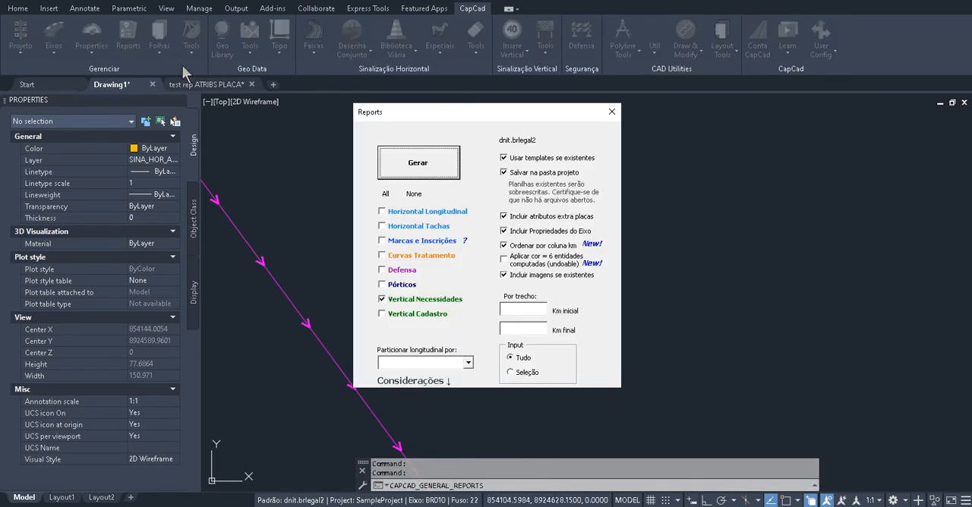
click(430, 155)
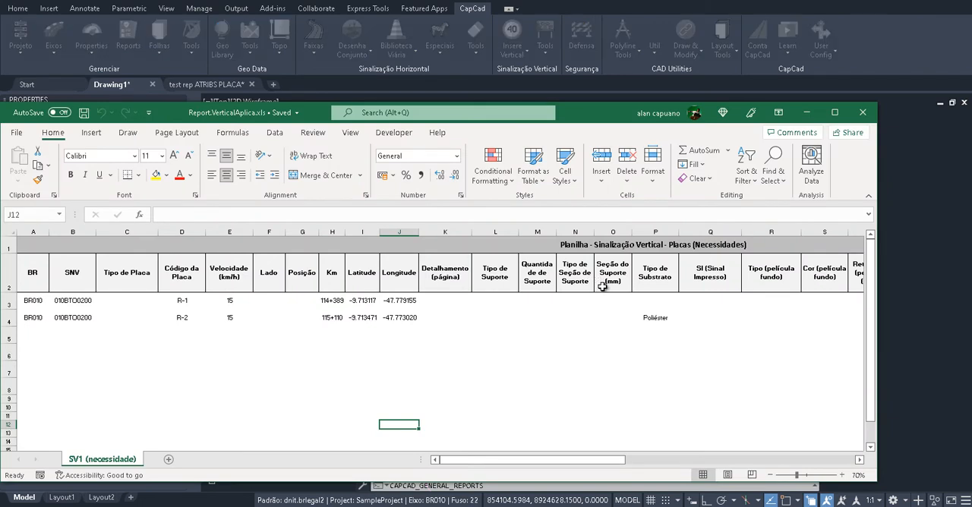
click(656, 318)
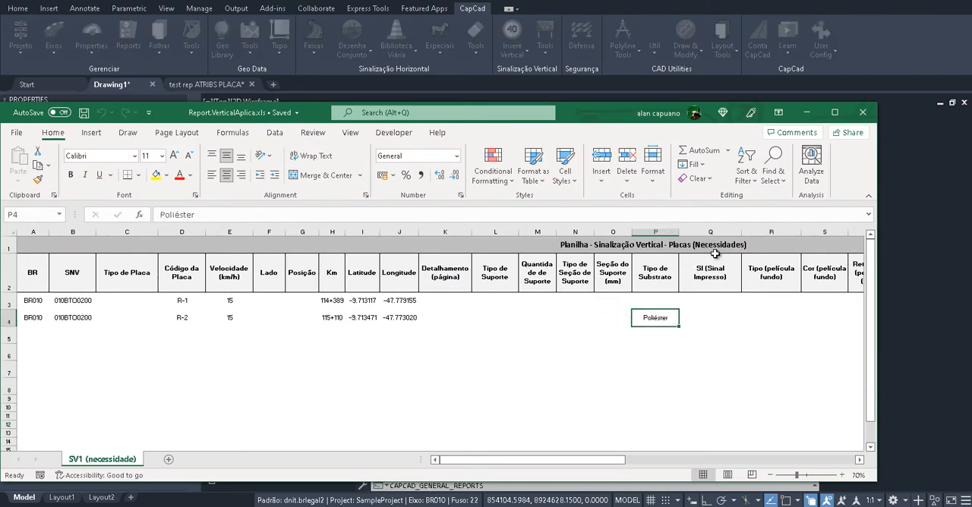
click(509, 315)
click(454, 303)
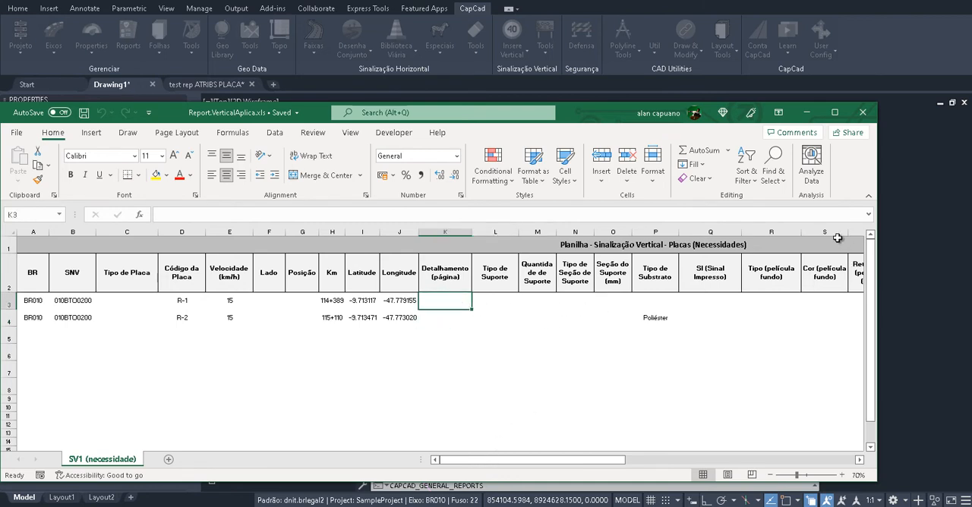
Examine the report's axis property and extra sign attribute columns, and close the report
drag(420, 460, 353, 461)
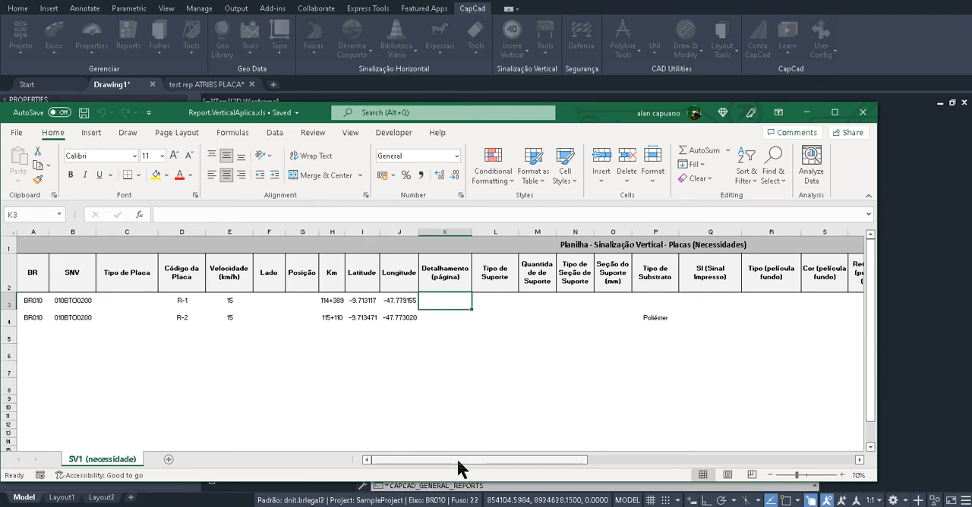
drag(460, 466, 686, 465)
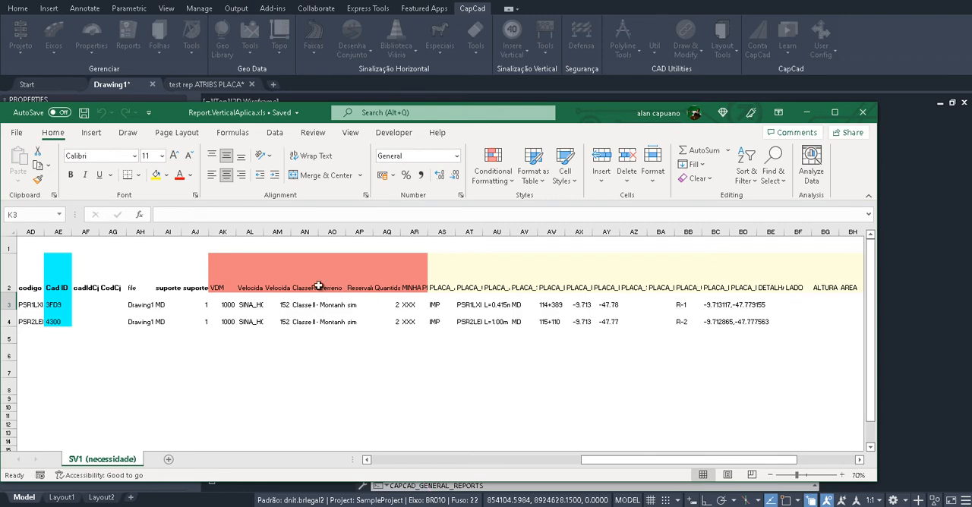
drag(695, 465, 547, 465)
click(863, 112)
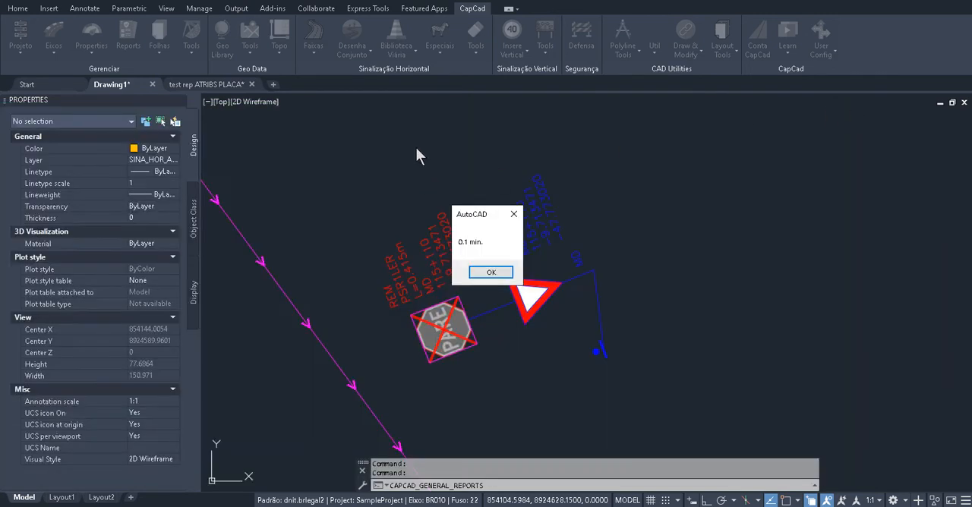
click(495, 272)
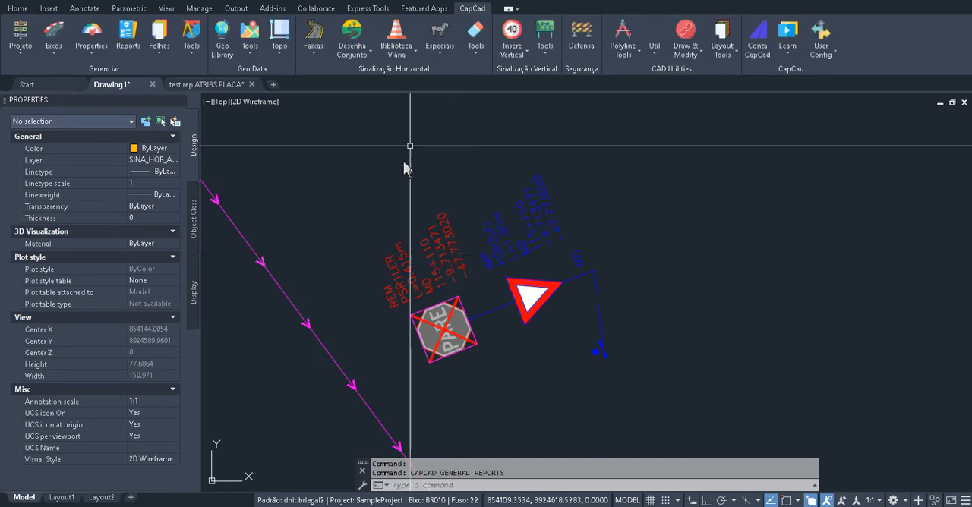
Examine the list of axis properties in Eixo Properties and close it without changes
click(92, 35)
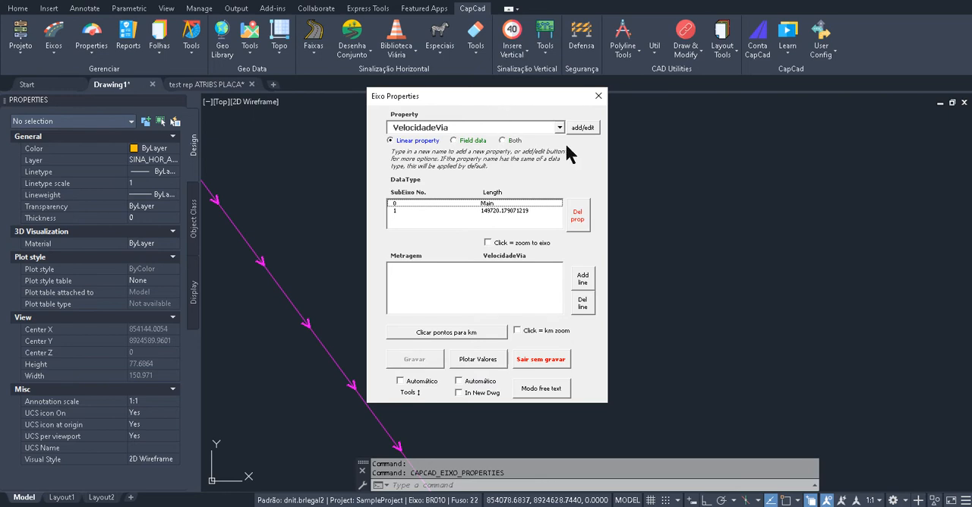
click(560, 129)
click(601, 95)
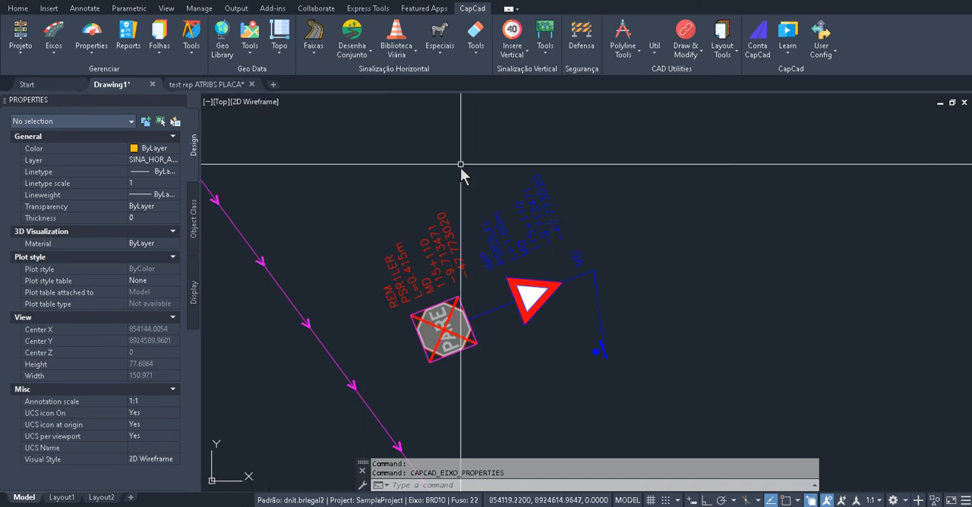
Erase the removed PARE sign and the R2 sign together with their labels and leader
scroll(447, 240, down, 6)
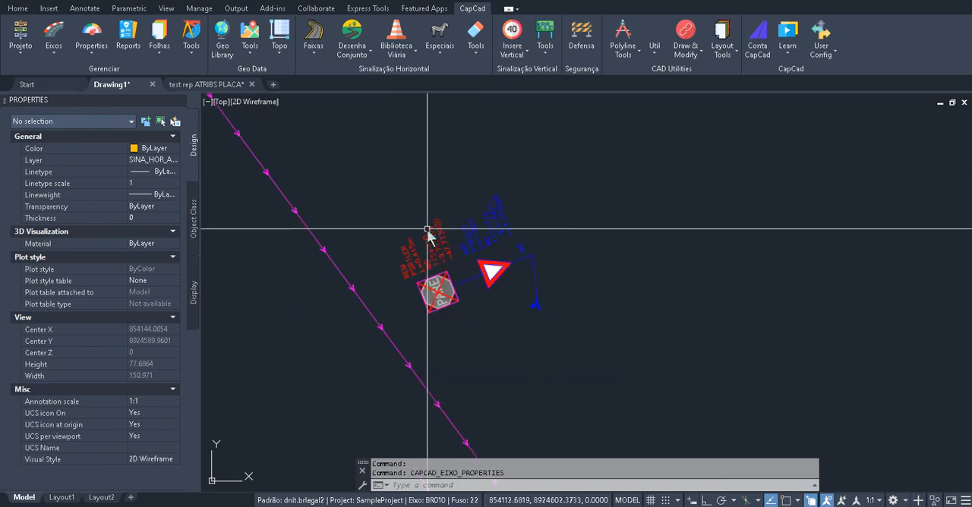
text(e)
key(Return)
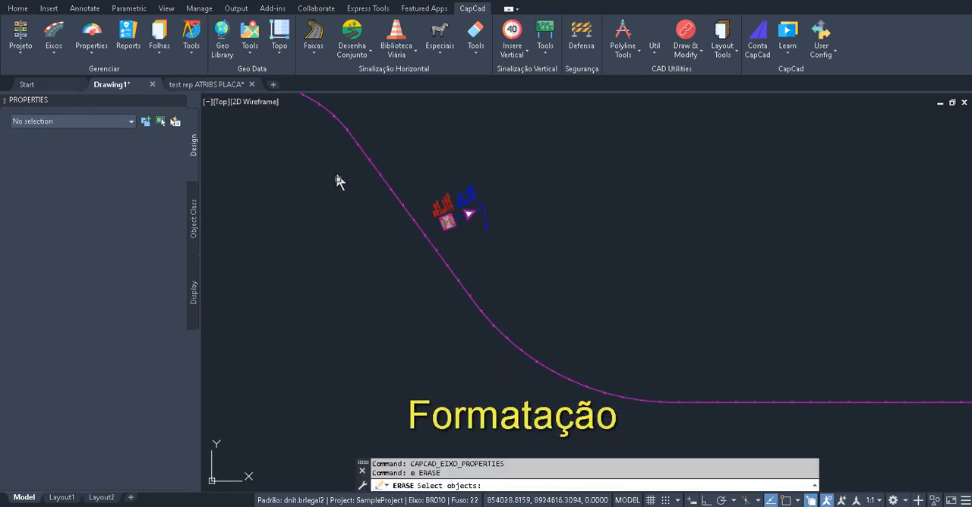
click(326, 161)
click(577, 250)
Erase the remaining objects drawn along the road axis
scroll(562, 264, down, 8)
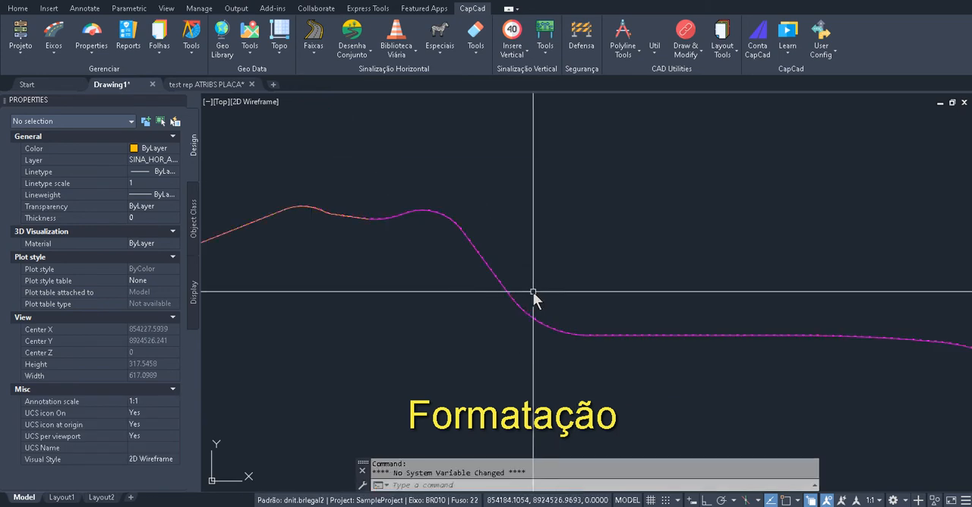
click(404, 227)
click(610, 353)
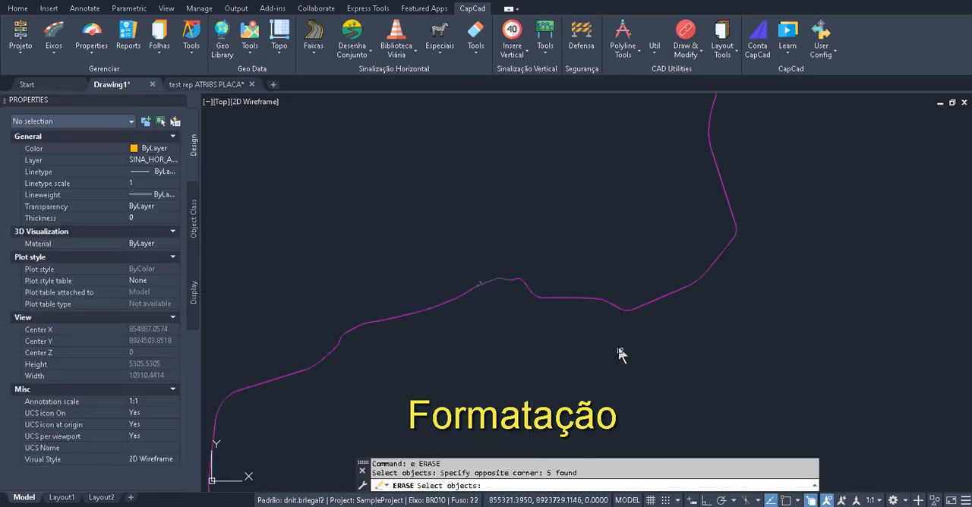
key(Return)
scroll(527, 283, down, 8)
Open the Project Sheet Set settings and examine the dnit.brlegal2 definition's arrow blocks and sheet format file
mouse_move(522, 287)
mouse_down()
mouse_move(576, 260)
mouse_move(440, 263)
mouse_up()
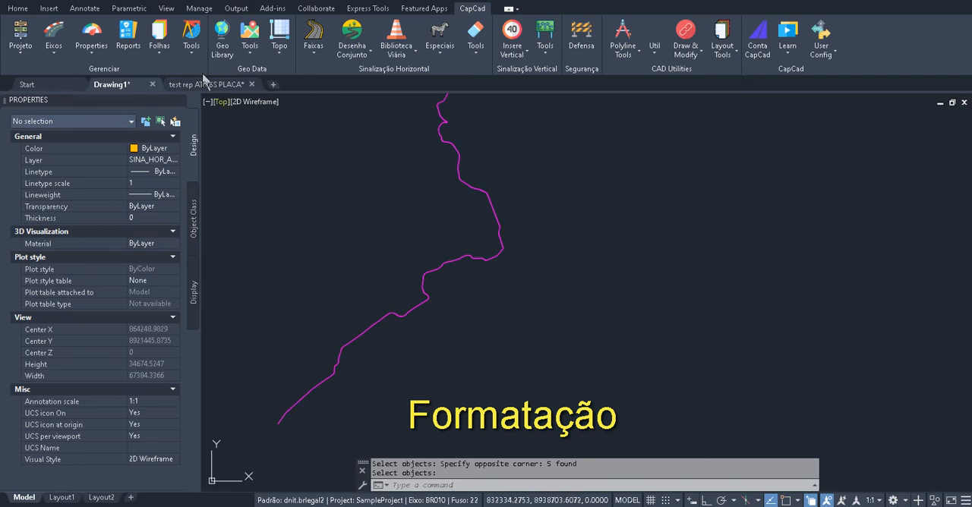
click(159, 30)
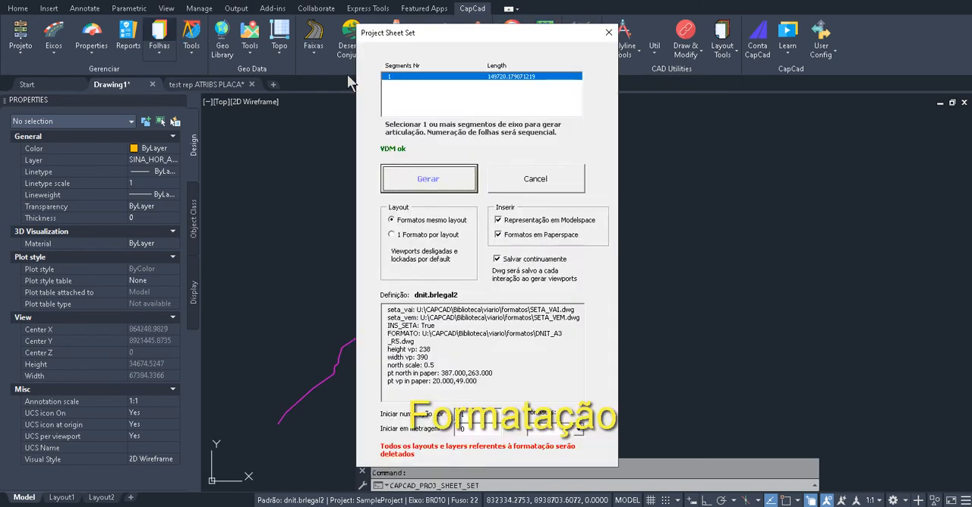
click(423, 179)
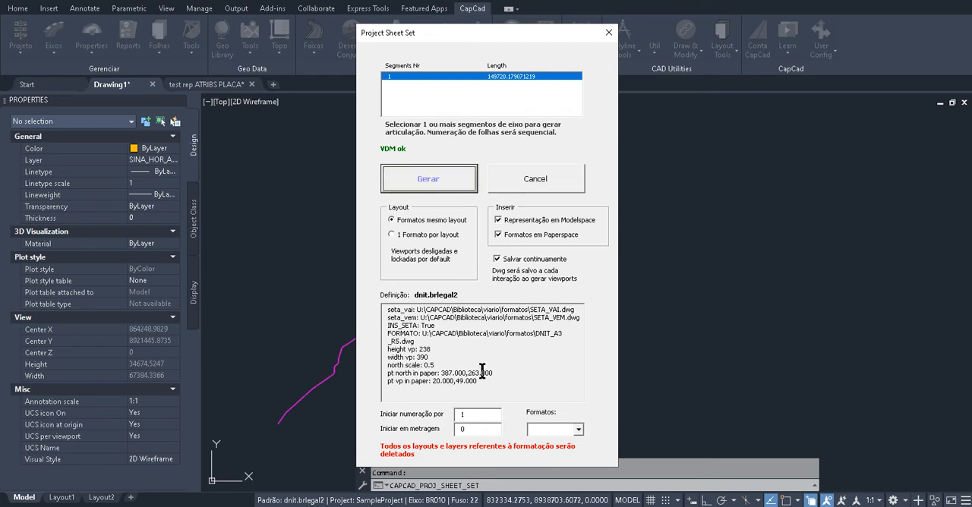
drag(506, 389, 313, 294)
click(422, 325)
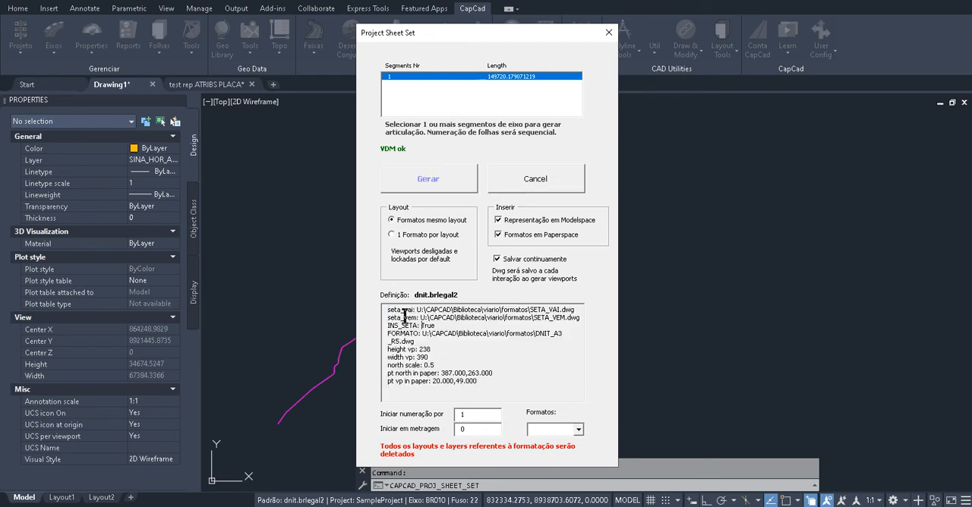
drag(416, 313, 426, 316)
click(492, 334)
triple_click(413, 334)
Generate the sheet set for segment 1 with all formats in the same layout, and return to model space
drag(481, 31, 749, 23)
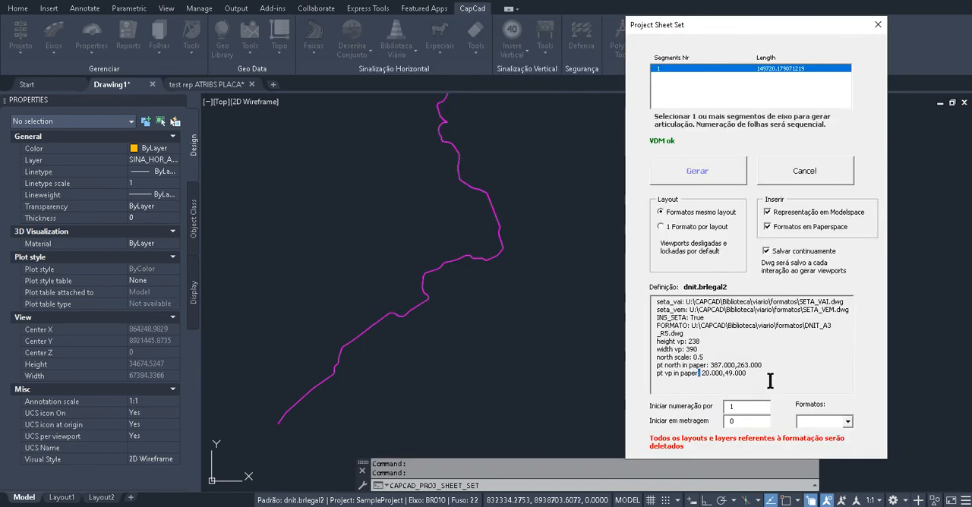
drag(770, 381, 615, 285)
click(728, 336)
click(684, 170)
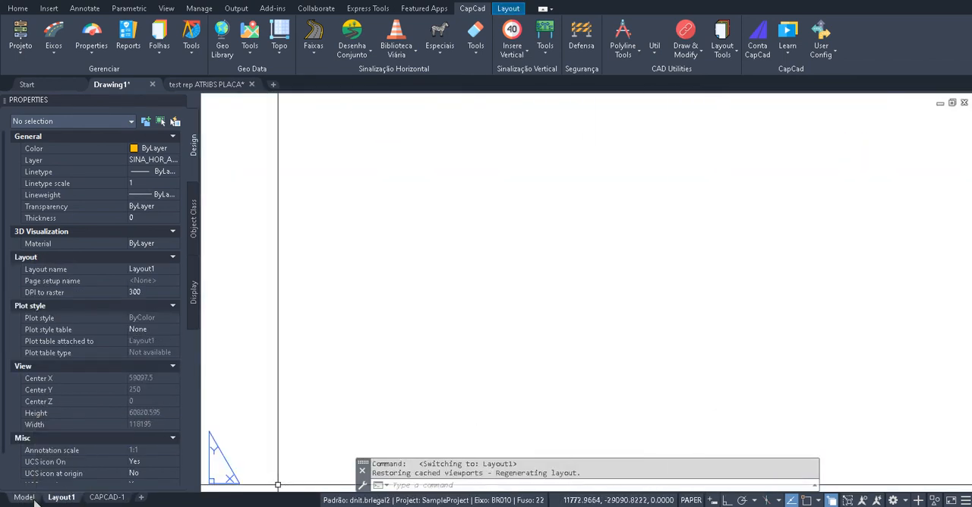
click(25, 497)
Examine the numbered sheet frames laid along the axis in model space, including those around the tight bend at sheets 109 and 110
scroll(558, 342, up, 2)
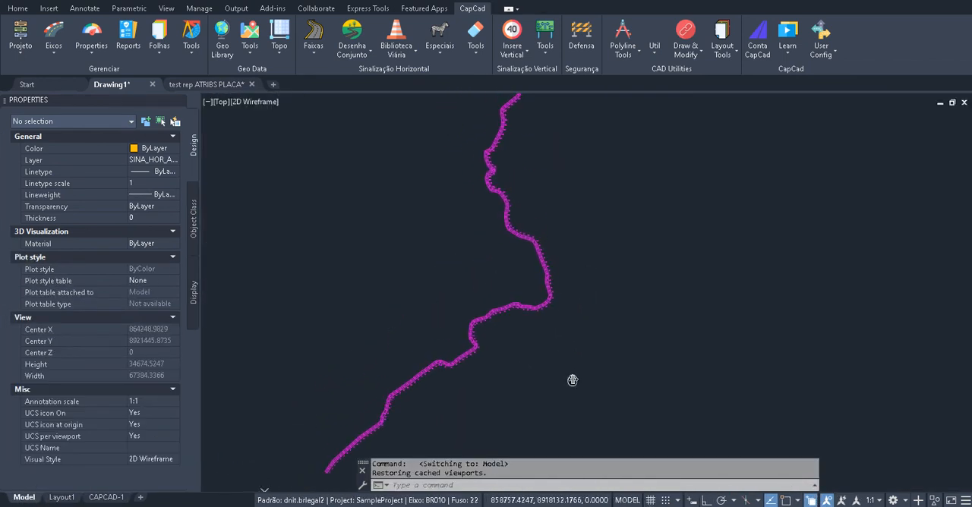
scroll(573, 381, up, 6)
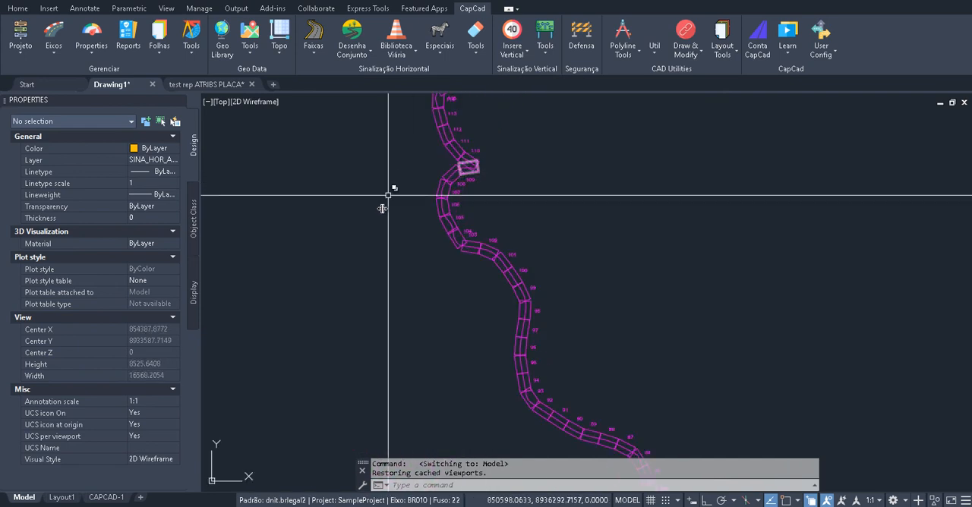
scroll(388, 200, up, 6)
drag(718, 155, 597, 273)
drag(561, 165, 497, 325)
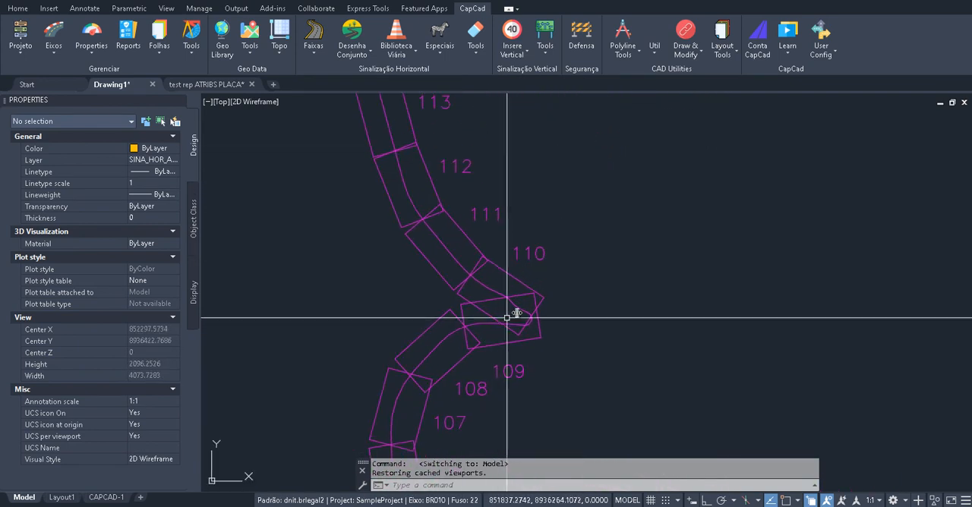
scroll(507, 317, down, 6)
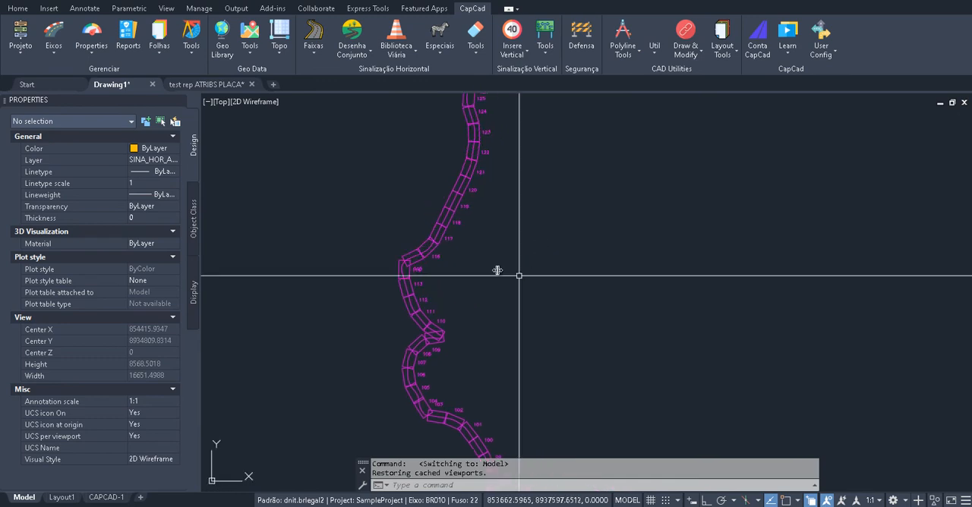
Open the CAPCAD-1 layout and turn on all of its viewports
scroll(470, 142, up, 4)
scroll(484, 142, down, 2)
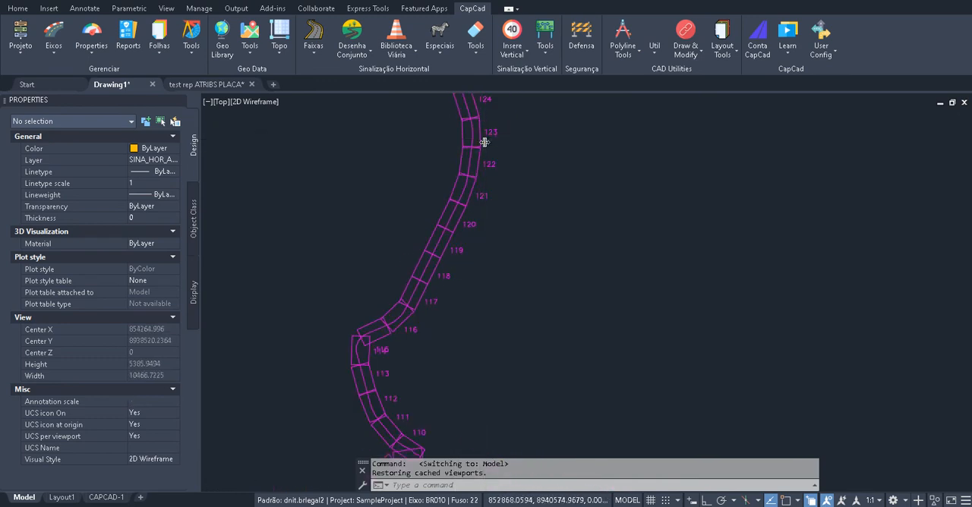
scroll(484, 142, down, 6)
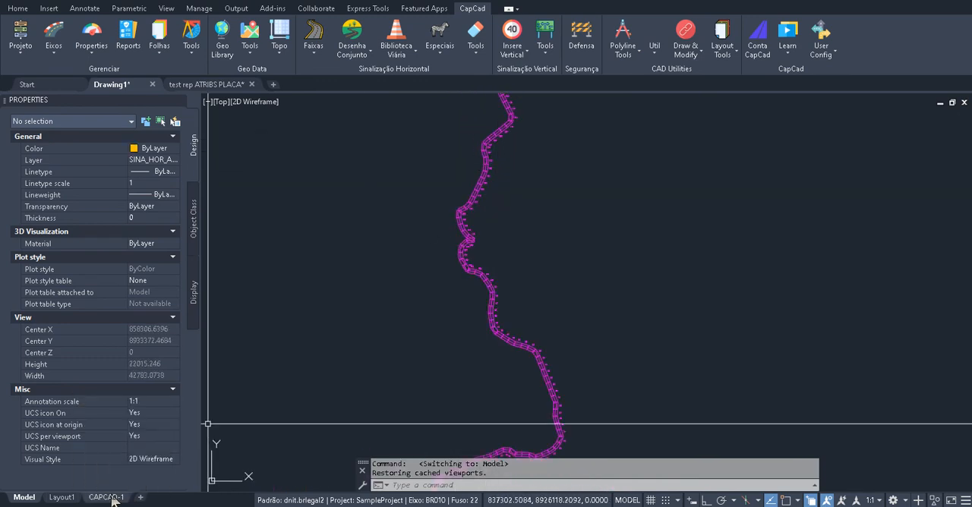
click(110, 497)
drag(559, 307, 566, 306)
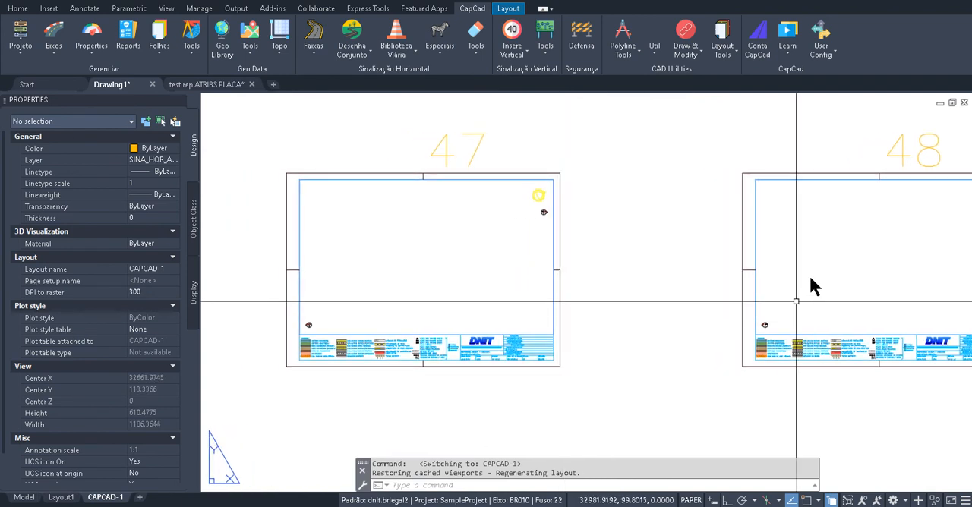
drag(549, 237, 521, 250)
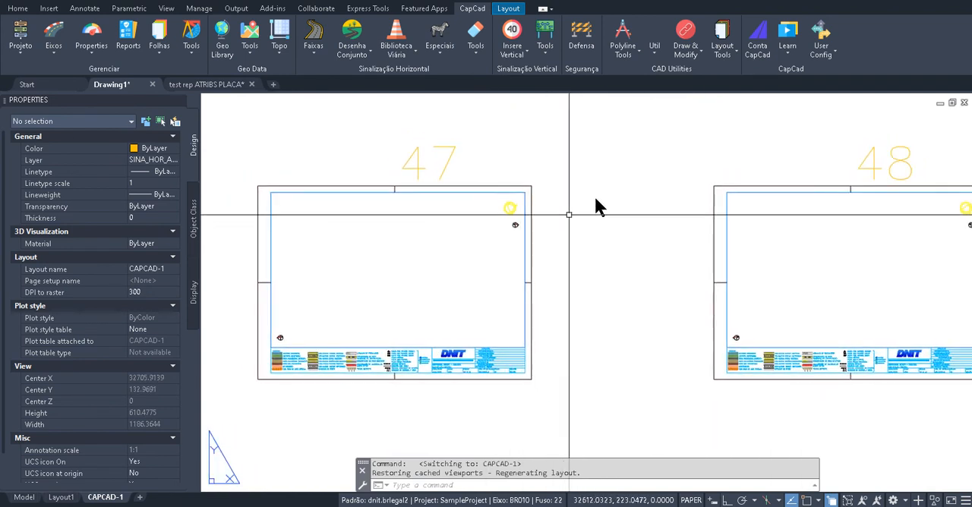
click(651, 60)
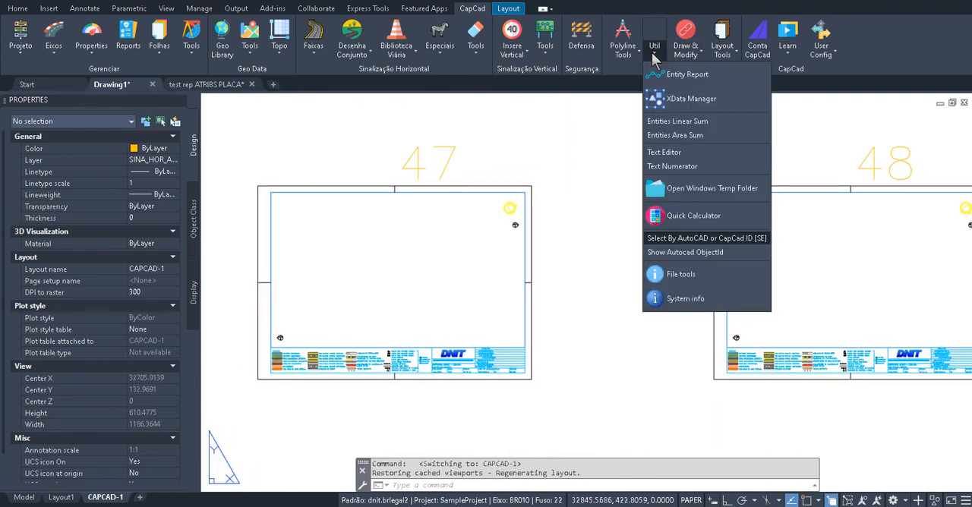
click(728, 61)
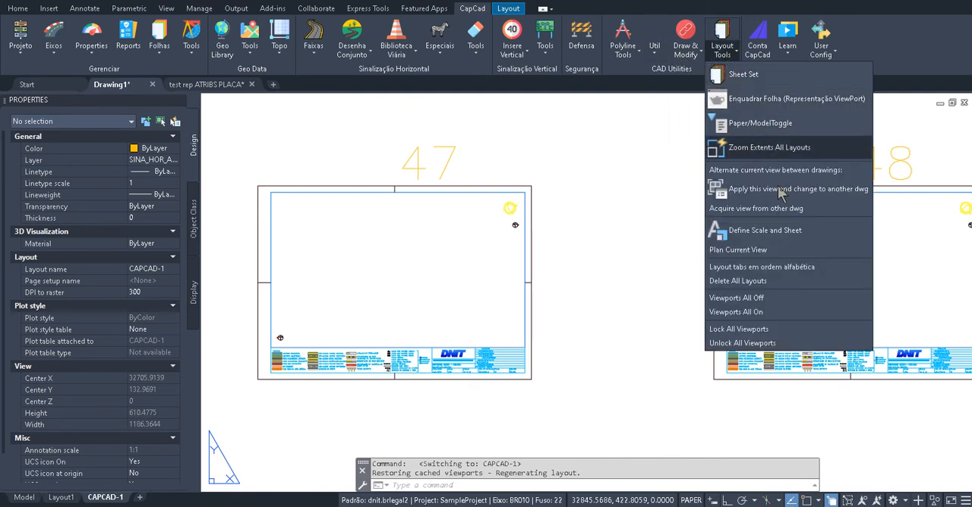
click(760, 312)
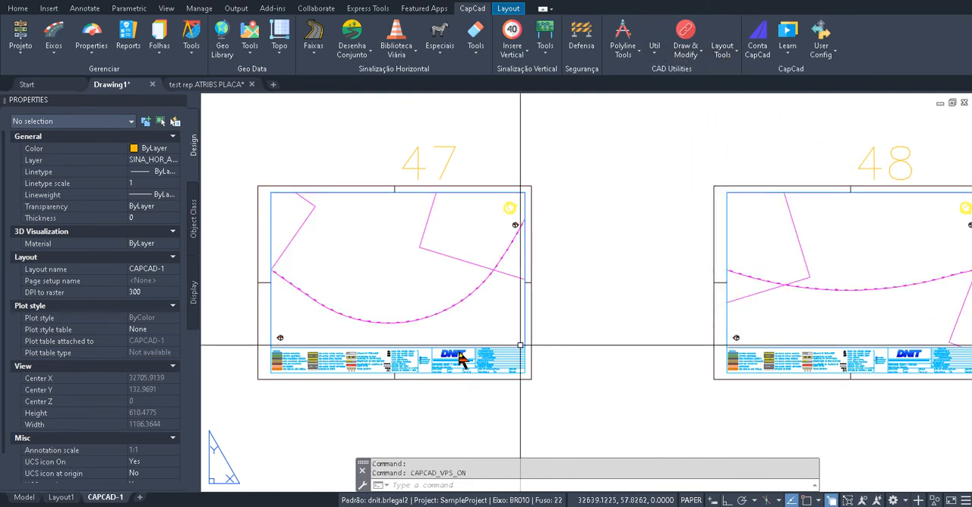
Examine sheet 47's title block, including its SNV, speed, KM PRANCHA, VDMa, scale and sheet number fields
drag(467, 251, 362, 248)
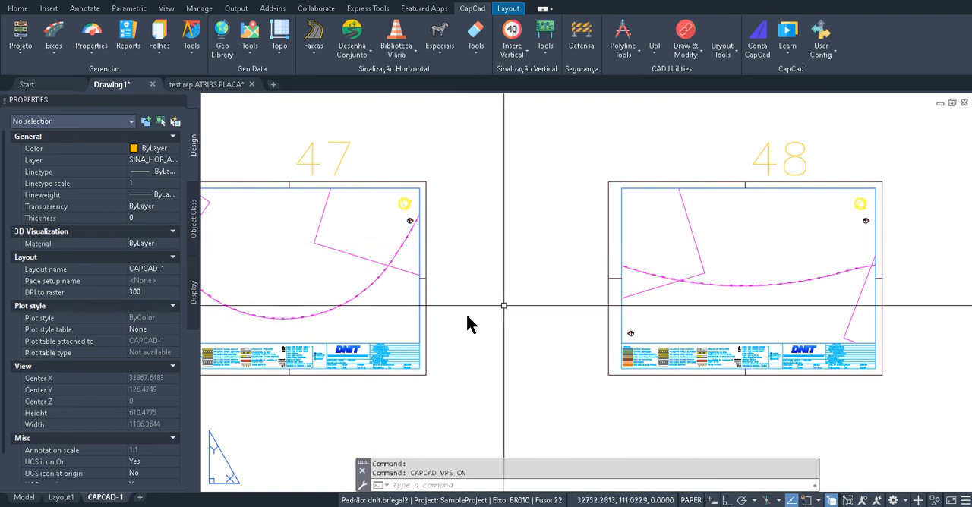
scroll(465, 312, up, 9)
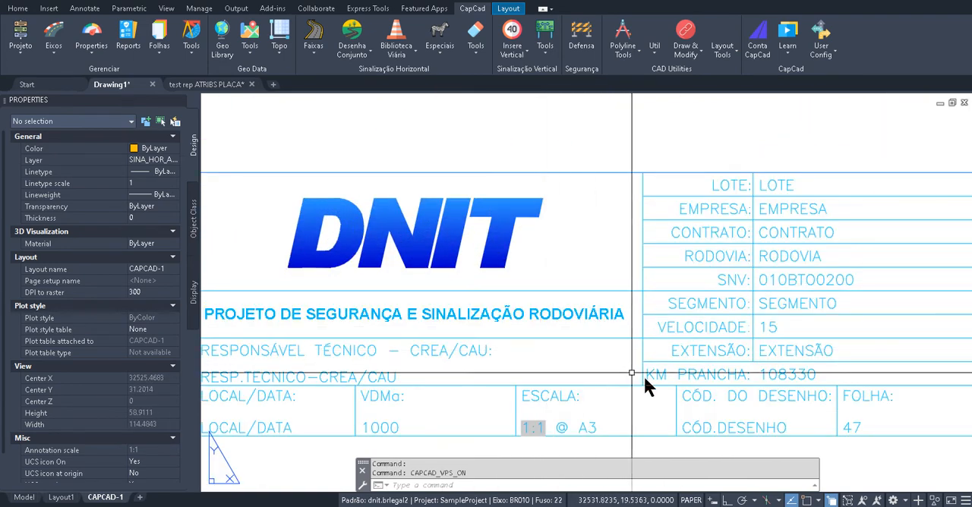
drag(647, 372, 647, 347)
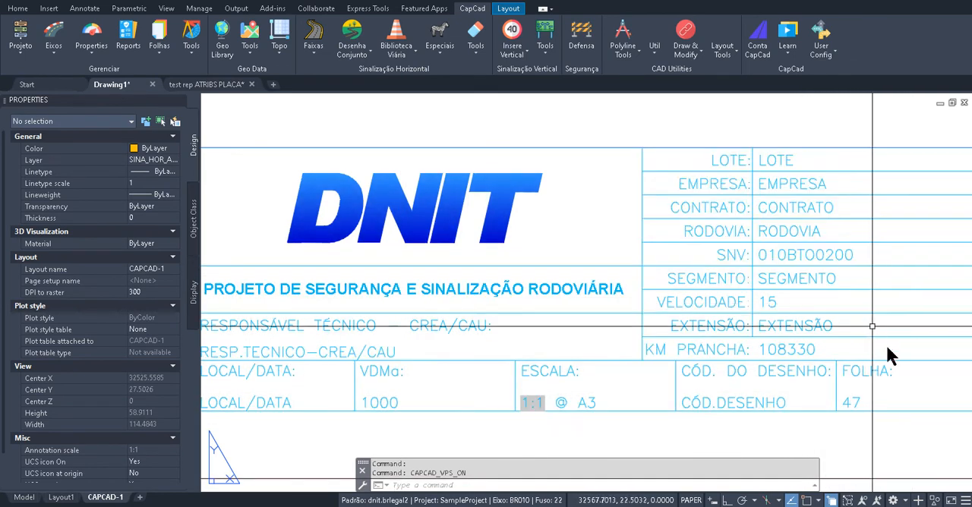
scroll(490, 351, down, 5)
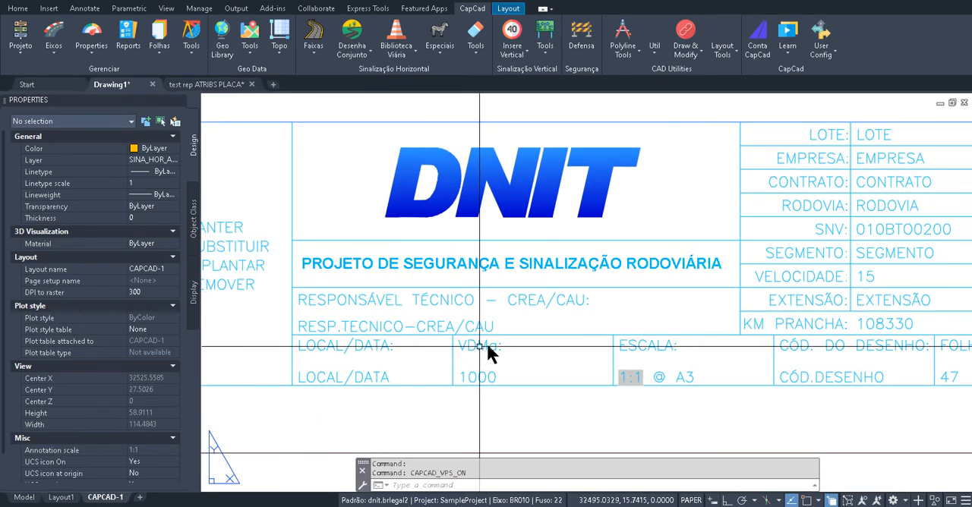
scroll(691, 308, down, 6)
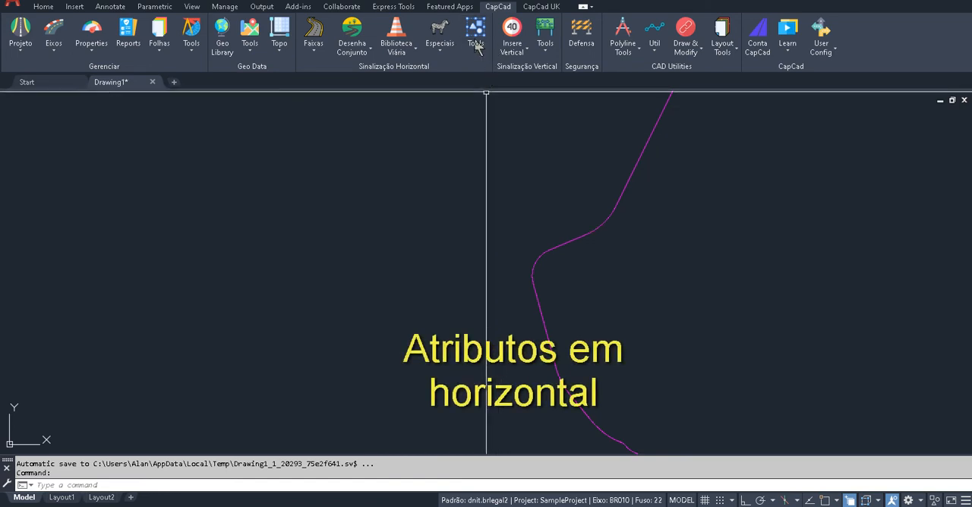
Open the CapCad Linear Set library and list the contents of CURVAS COMPLETAS (vert e proibicao)
scroll(506, 278, up, 4)
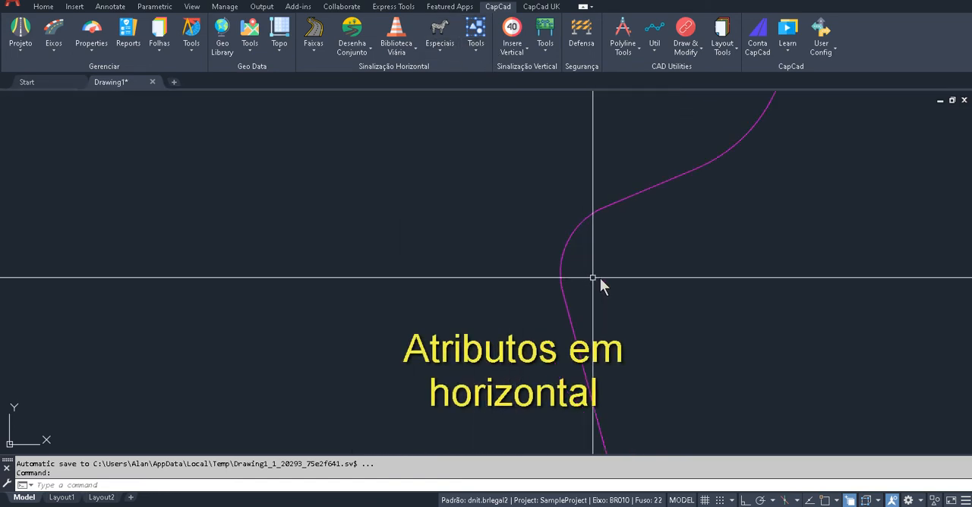
drag(593, 278, 489, 276)
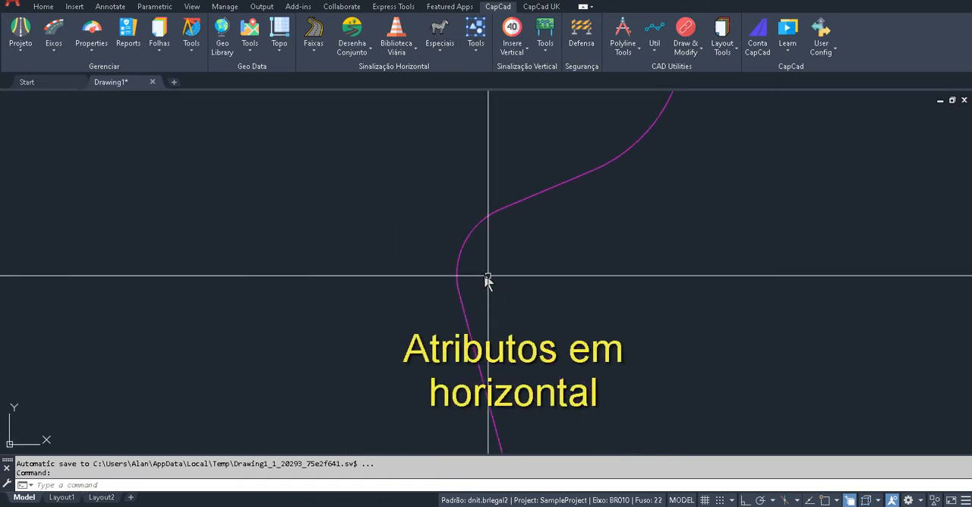
click(349, 53)
click(352, 72)
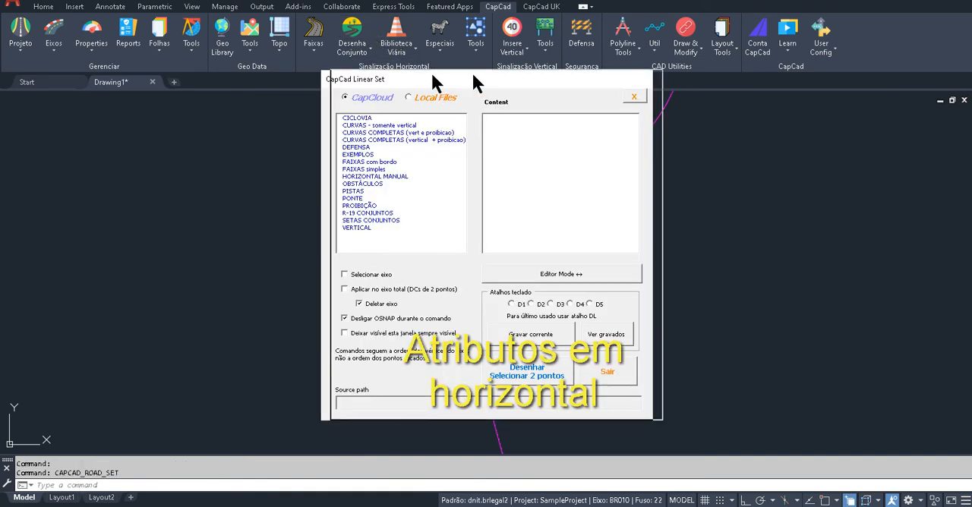
drag(473, 80, 761, 84)
drag(498, 239, 419, 254)
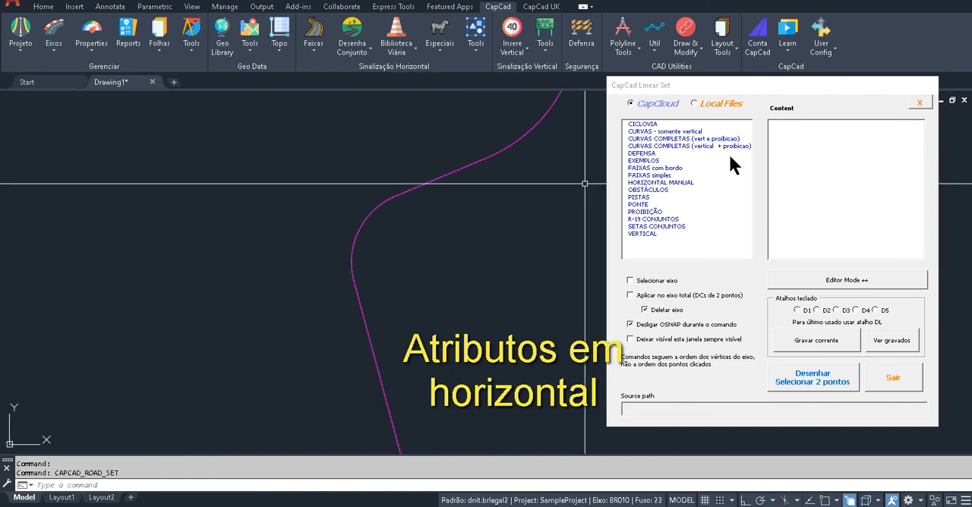
click(706, 139)
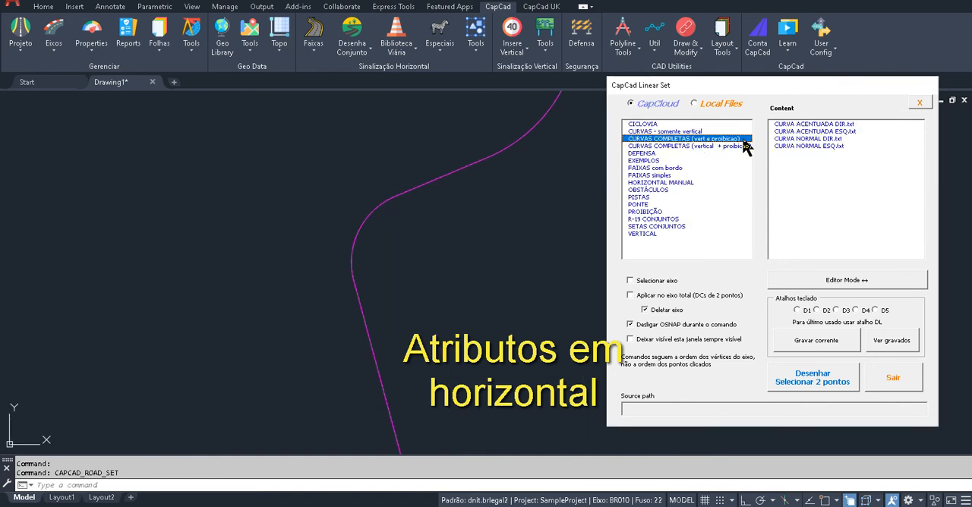
Draw the CURVA NORMAL DIR.txt set between two points at the ends of the bend, and close the Linear Set window
scroll(350, 241, up, 6)
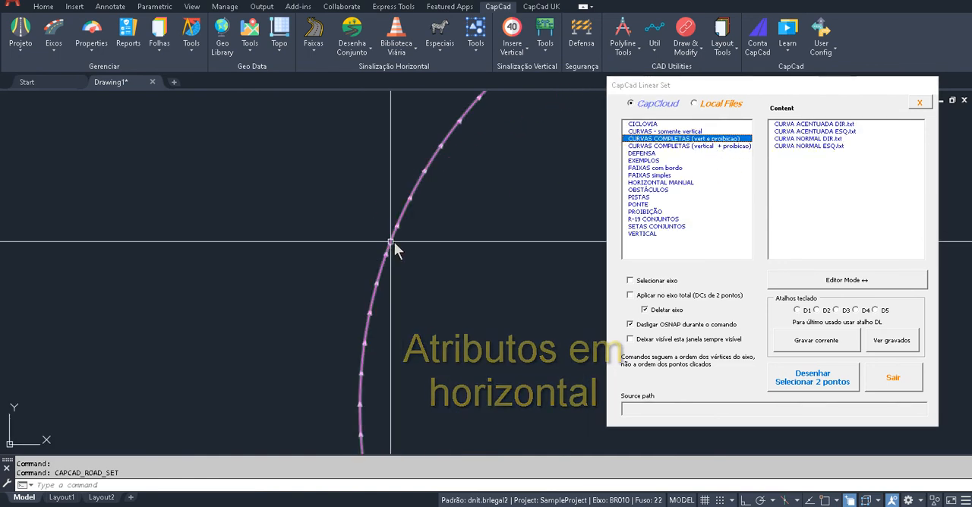
scroll(420, 243, down, 3)
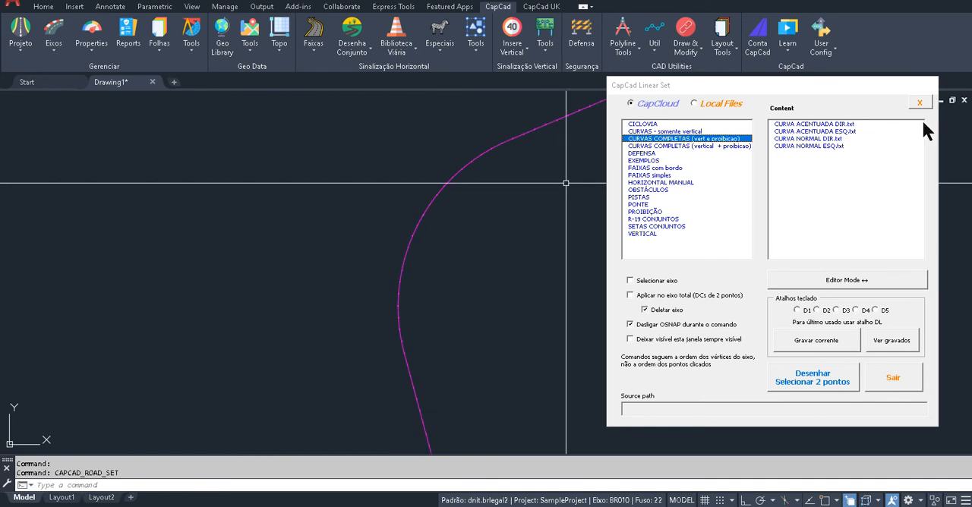
click(833, 126)
click(819, 138)
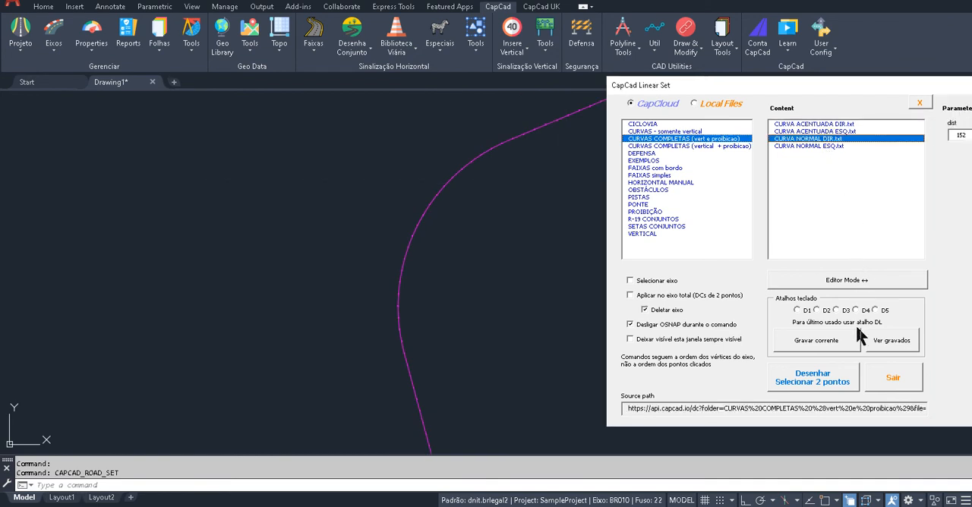
click(811, 384)
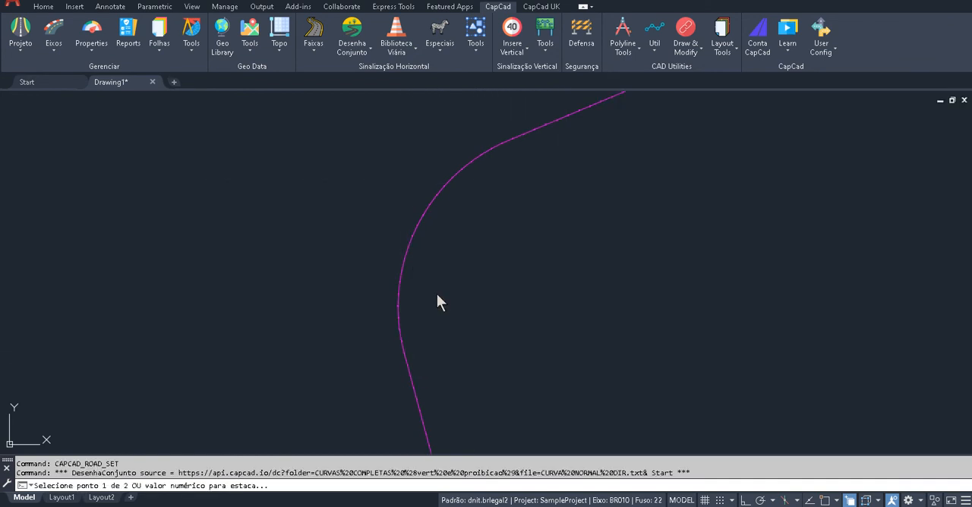
click(495, 138)
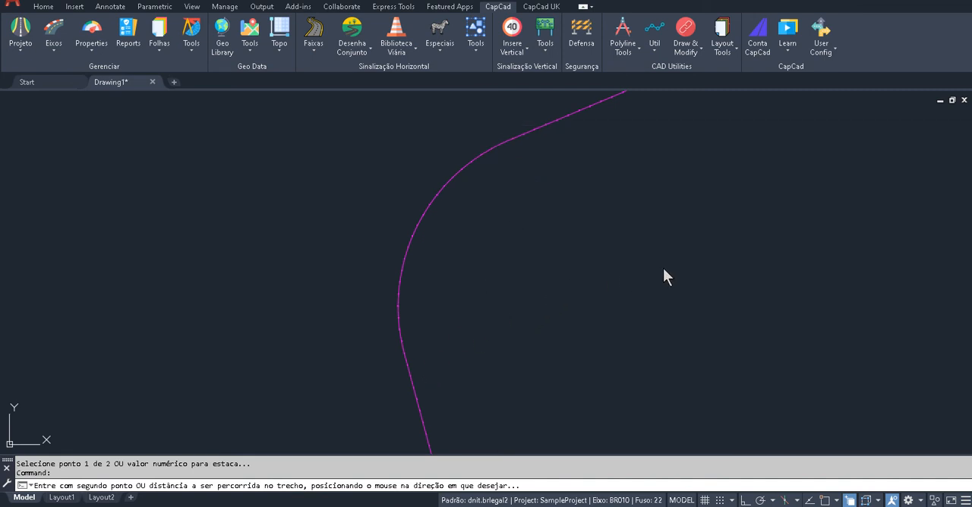
click(578, 375)
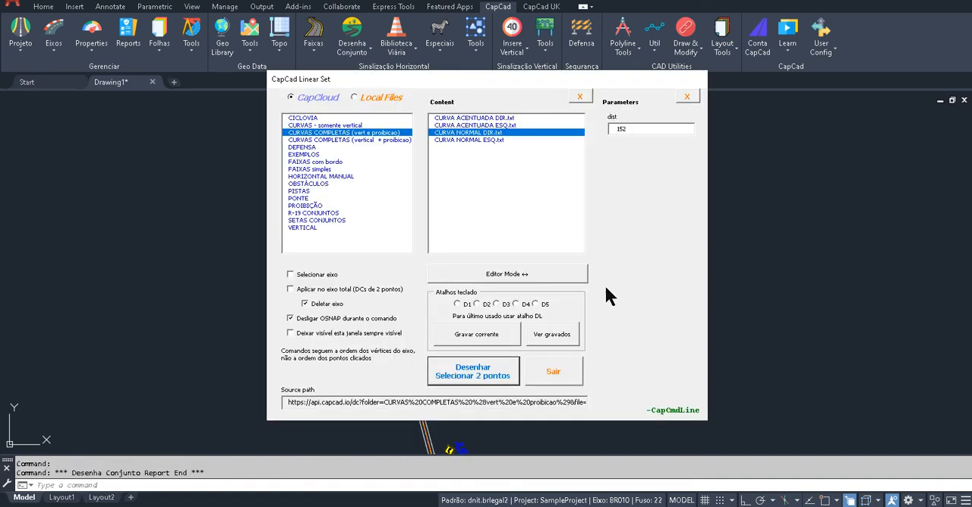
click(688, 97)
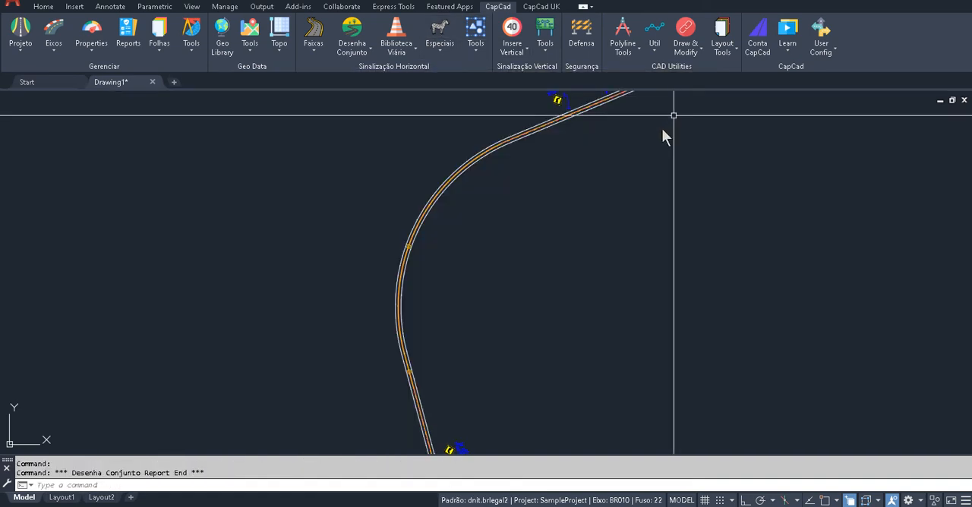
drag(407, 317, 425, 247)
key(Escape)
scroll(464, 392, up, 4)
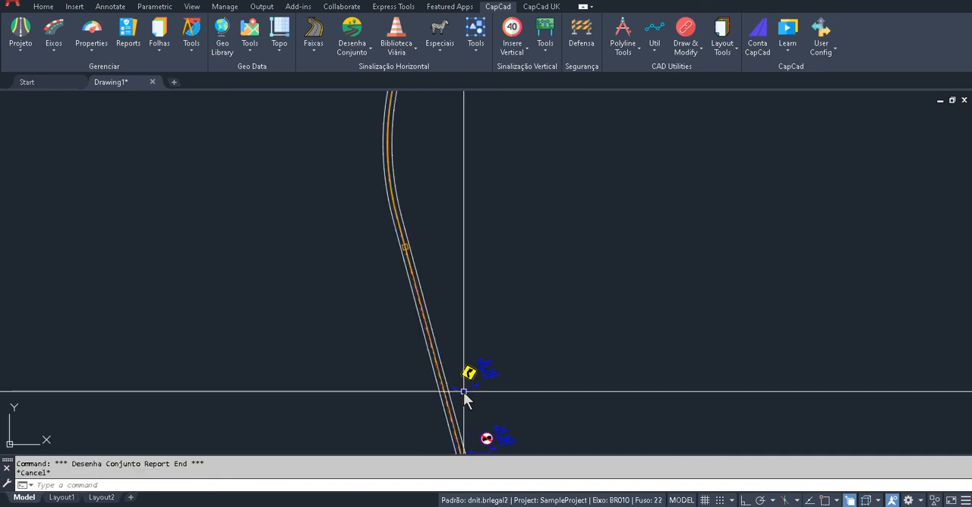
text(r)
key(space)
drag(466, 387, 427, 217)
key(Escape)
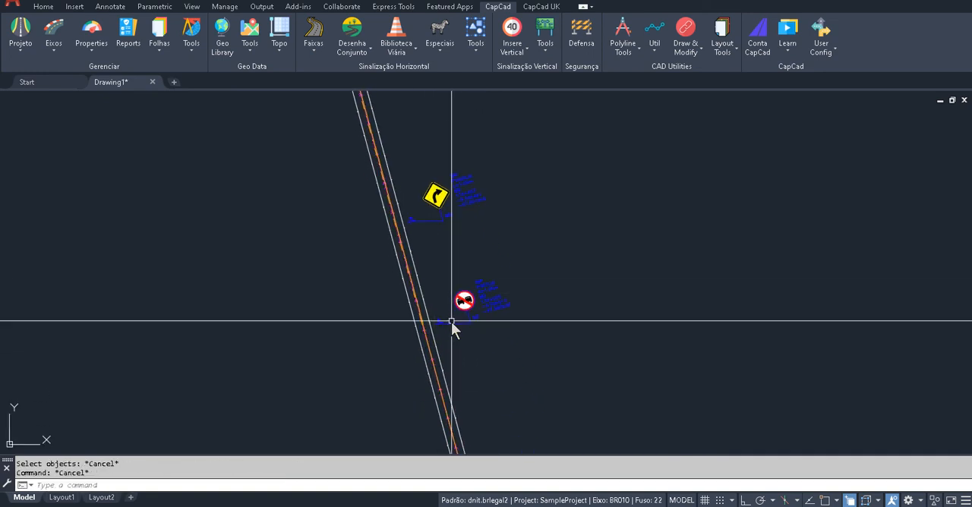
Erase the magenta axis line running through the drawn road markings
drag(454, 321, 423, 238)
scroll(438, 245, up, 4)
drag(401, 186, 473, 411)
scroll(417, 275, up, 6)
text(e)
key(space)
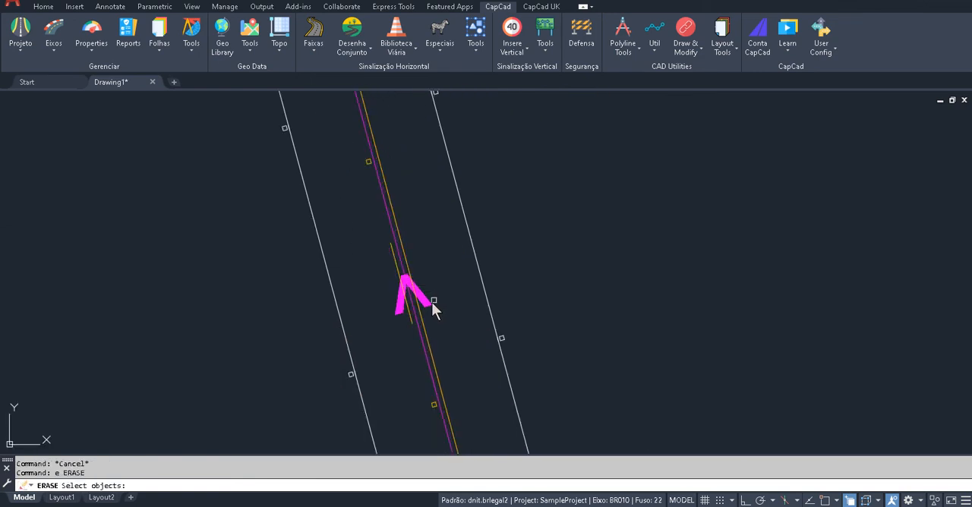
click(435, 297)
key(space)
Examine the full extent of the drawn curve set, its road markings and the vertical signs beside it
scroll(459, 300, down, 5)
mouse_move(488, 275)
mouse_down()
mouse_move(373, 172)
mouse_move(414, 265)
mouse_up()
scroll(370, 174, down, 4)
scroll(418, 268, down, 4)
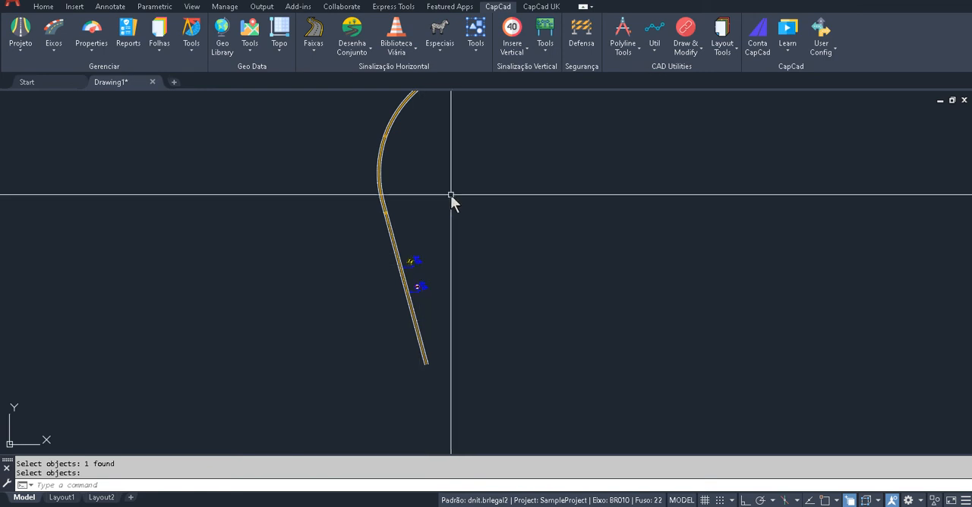
scroll(399, 279, down, 4)
mouse_move(451, 195)
mouse_down()
mouse_move(399, 279)
mouse_move(399, 183)
mouse_up()
scroll(401, 178, up, 4)
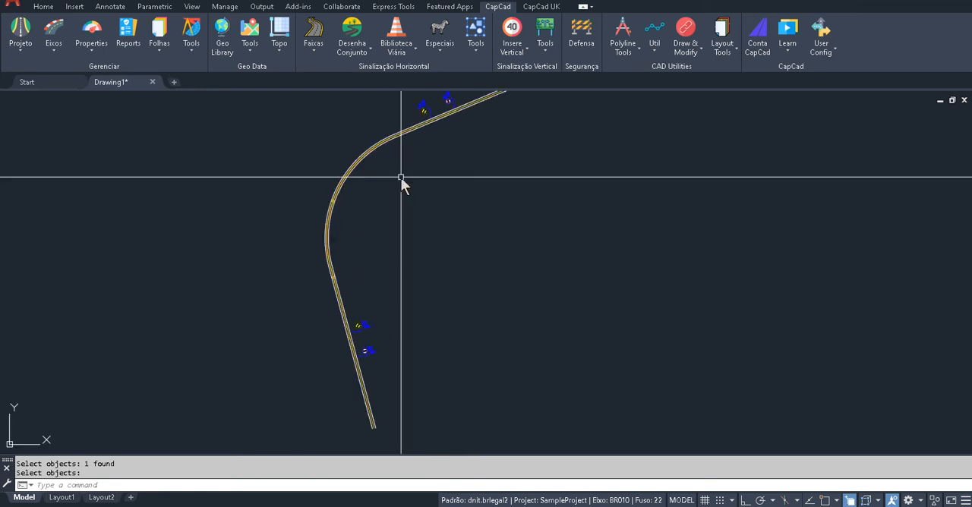
scroll(401, 178, down, 3)
click(539, 95)
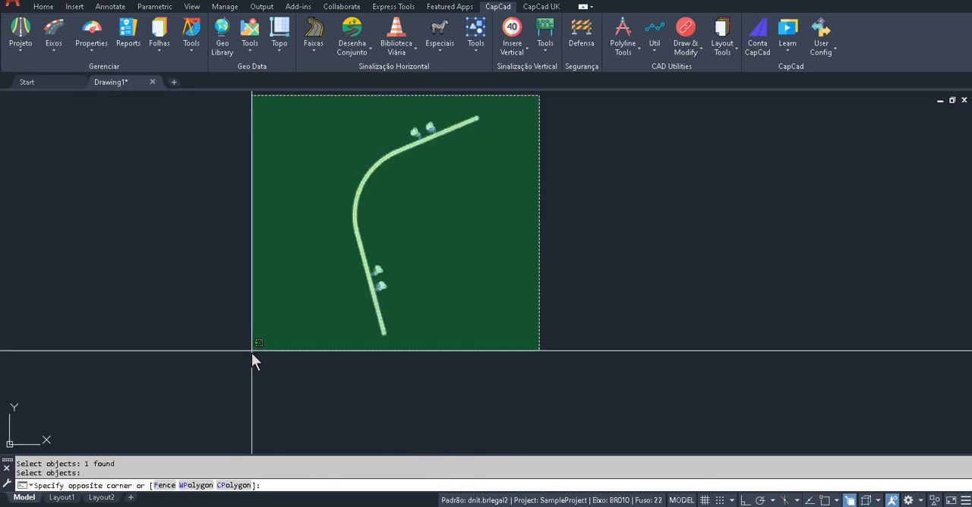
click(260, 395)
drag(381, 236, 378, 277)
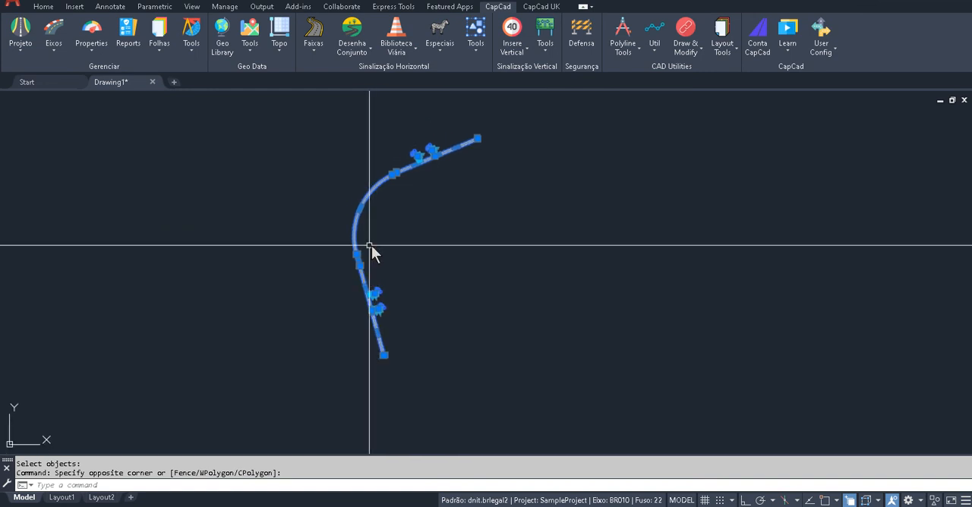
key(Escape)
scroll(377, 273, up, 3)
scroll(377, 275, up, 2)
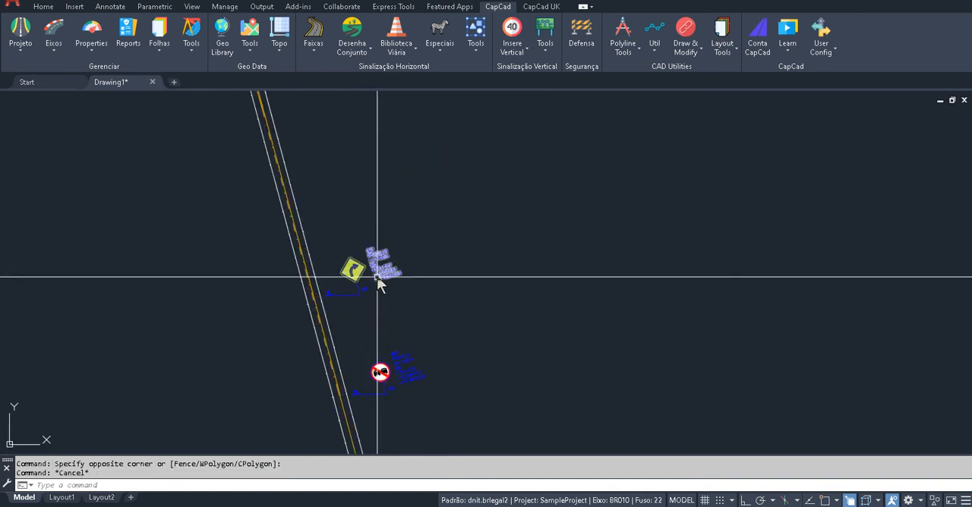
scroll(384, 253, down, 2)
scroll(394, 242, down, 5)
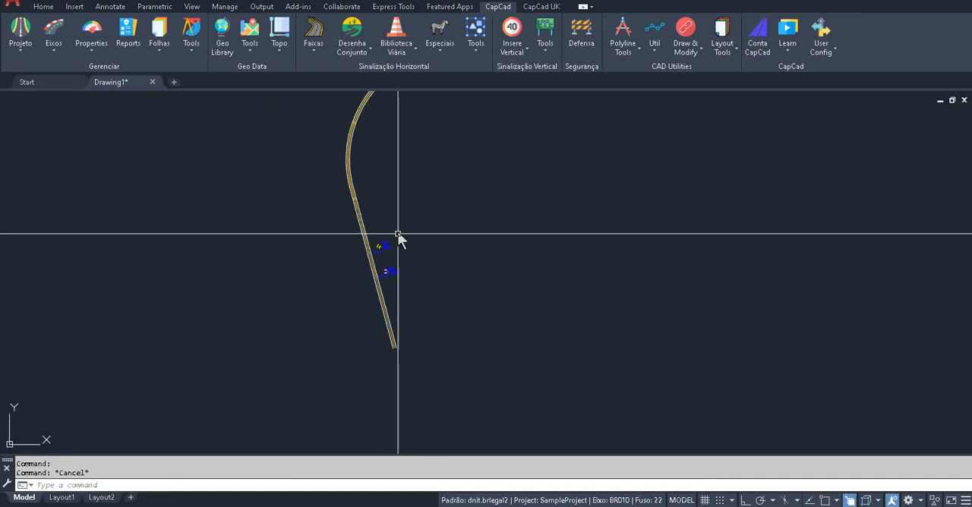
Open CapData Horizontal, select the whole curve with its signs, and filter the selection to the *SINA_HOR* layers
click(477, 50)
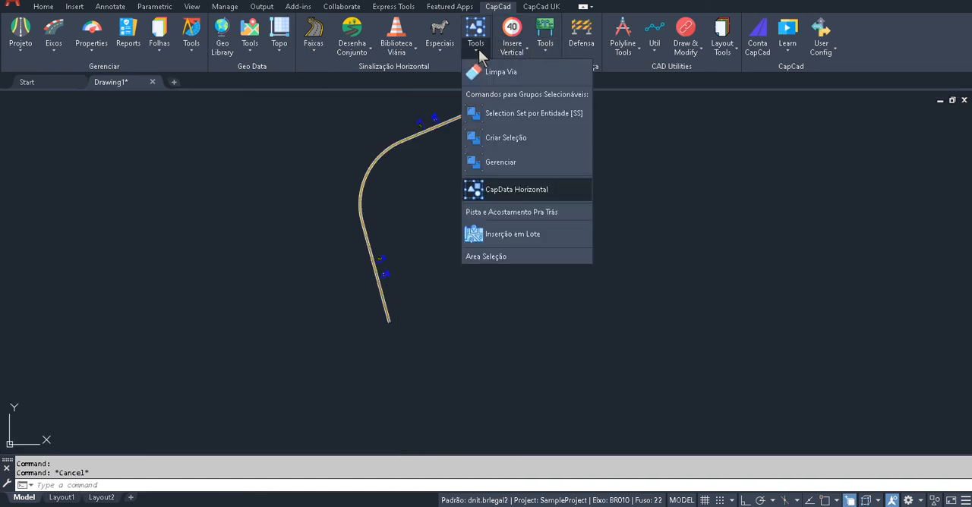
click(502, 194)
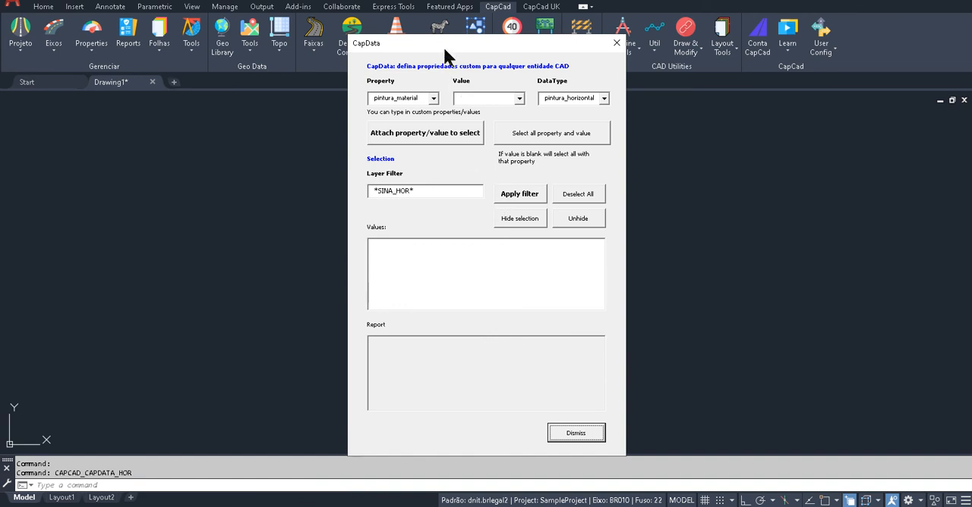
drag(438, 54, 442, 73)
drag(552, 73, 826, 72)
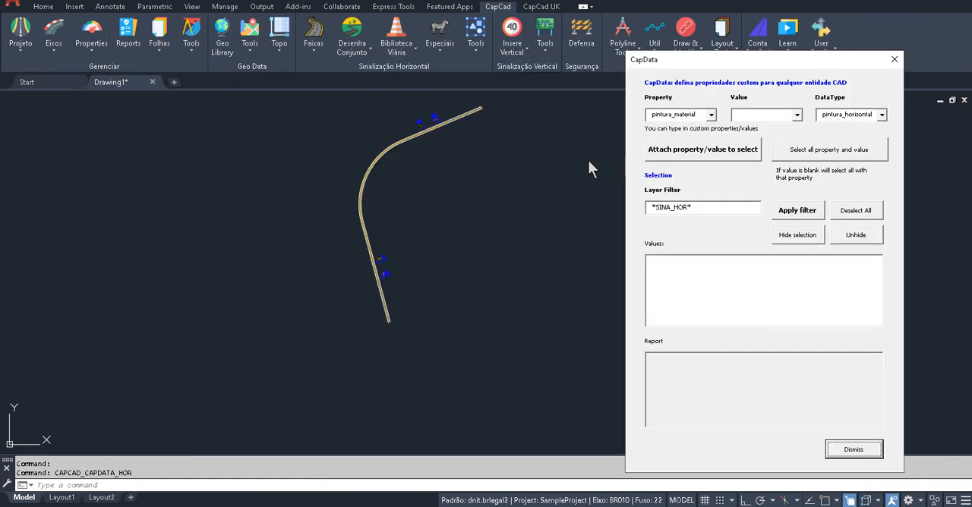
click(514, 140)
click(299, 403)
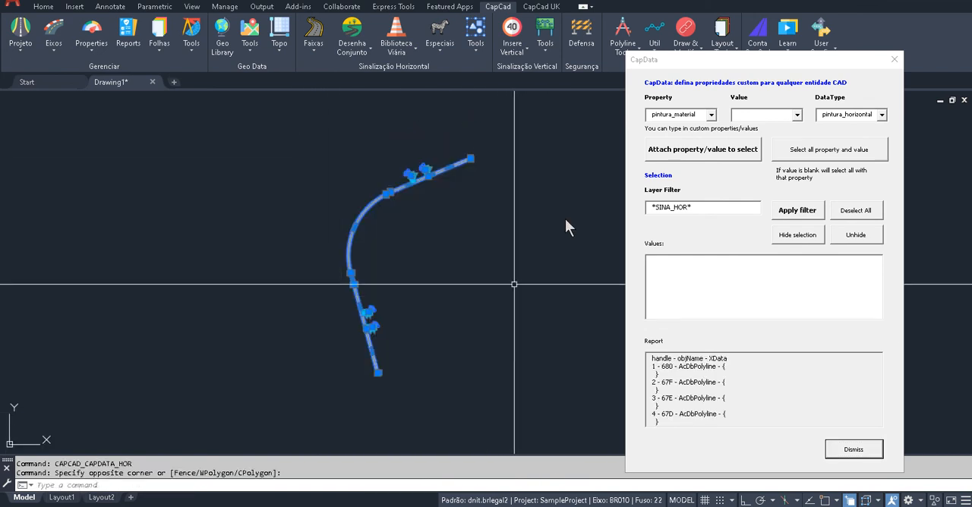
click(798, 213)
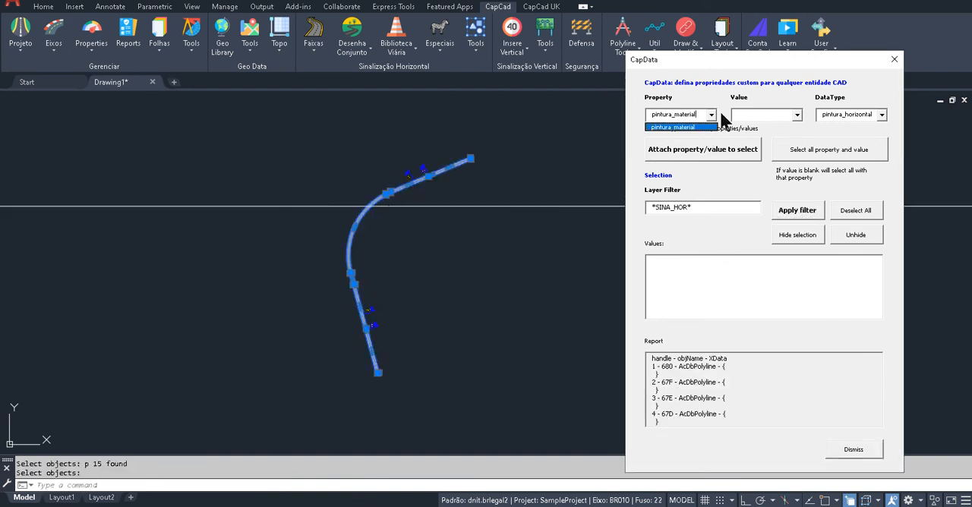
Attach the pintura_material property with value Termoplástico to the selected horizontal markings and clear the selection
click(797, 115)
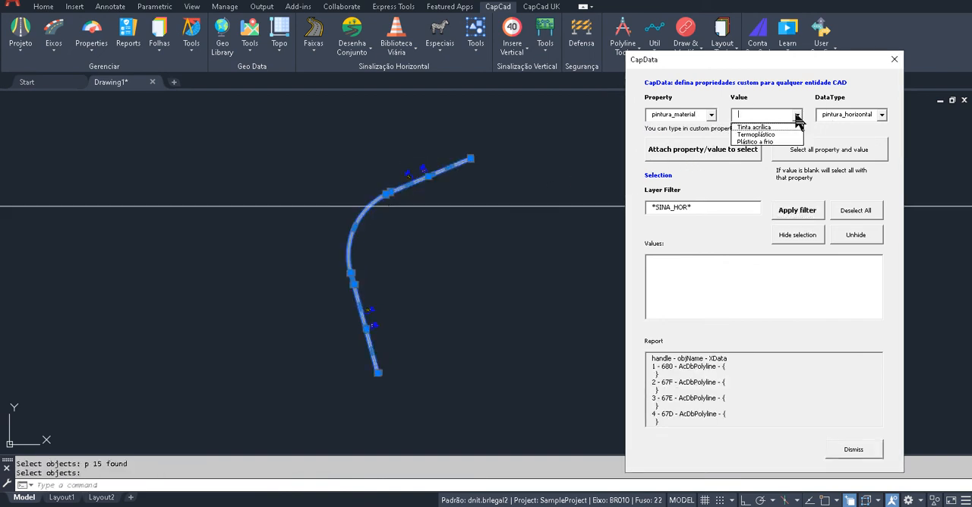
click(763, 135)
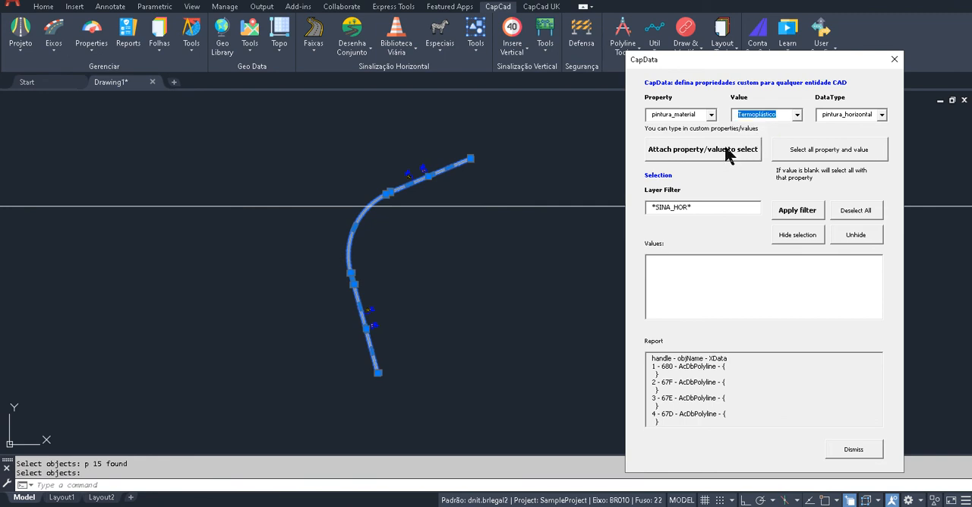
click(727, 152)
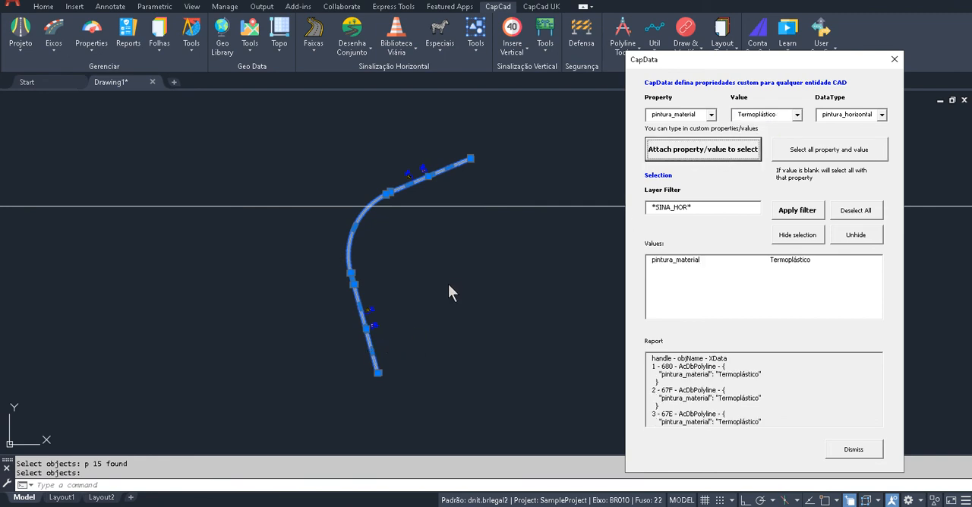
key(Escape)
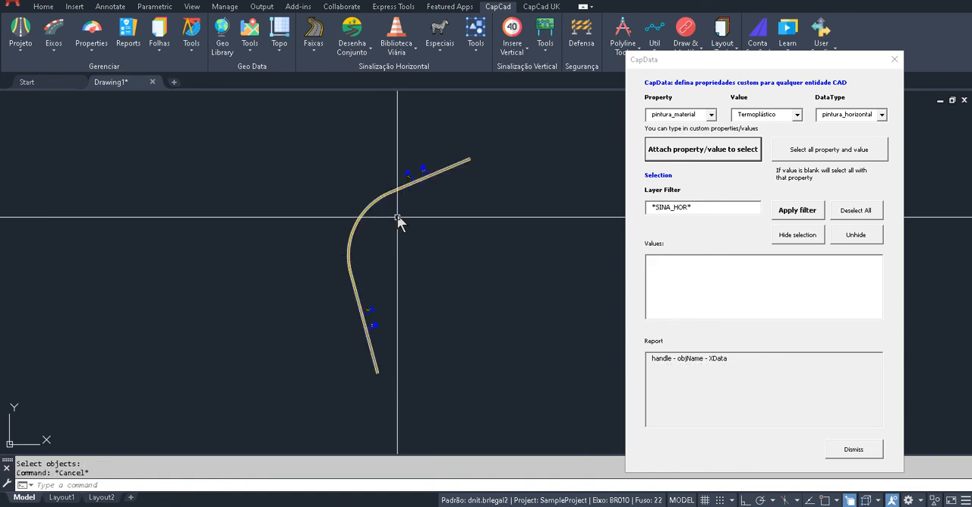
Check the pintura_material value attached to the markings on the bend and on the straight stretch beyond it
scroll(361, 225, up, 3)
click(373, 218)
click(283, 227)
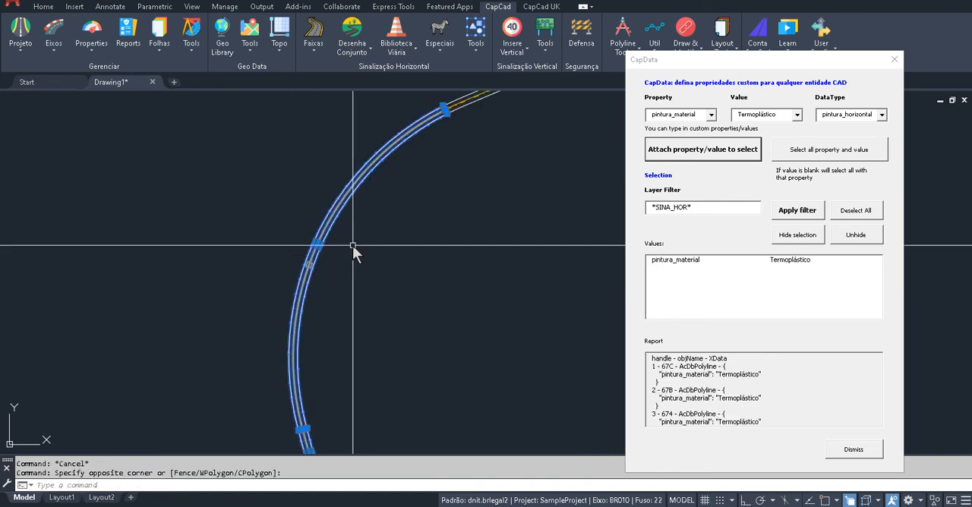
scroll(380, 248, up, 2)
scroll(379, 247, up, 3)
key(Escape)
drag(445, 180, 335, 368)
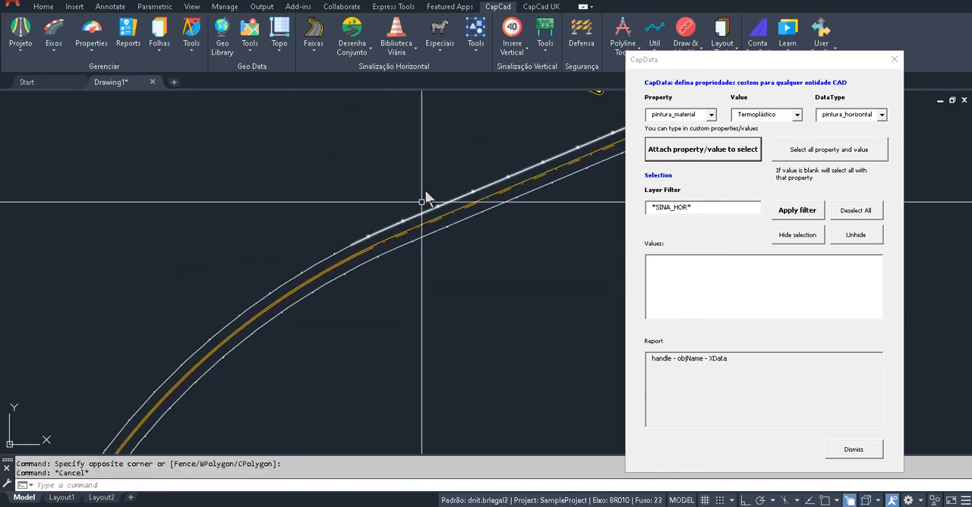
click(425, 189)
click(396, 284)
scroll(440, 281, down, 2)
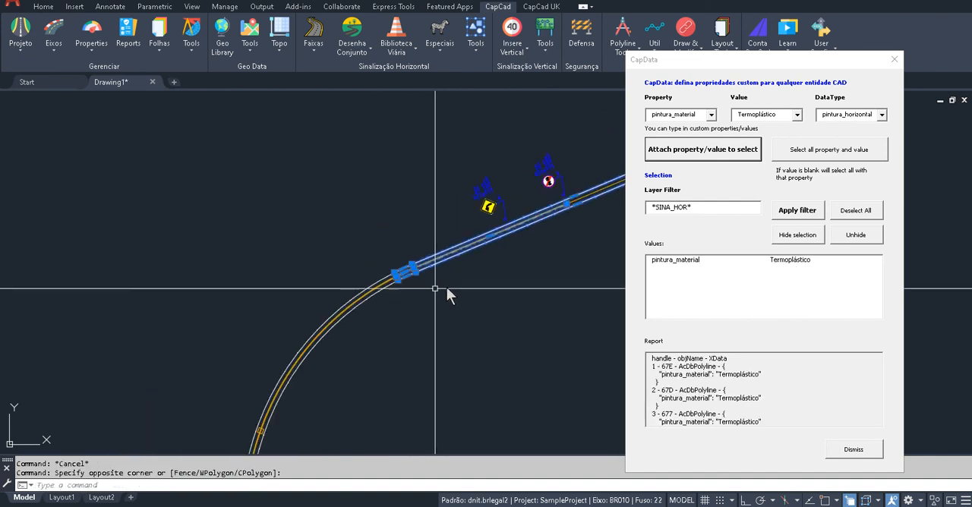
key(Escape)
Copy the markings of the straight stretch beyond the bend to the empty area below it
drag(440, 279, 367, 268)
text(c)
key(space)
click(366, 220)
click(367, 269)
key(space)
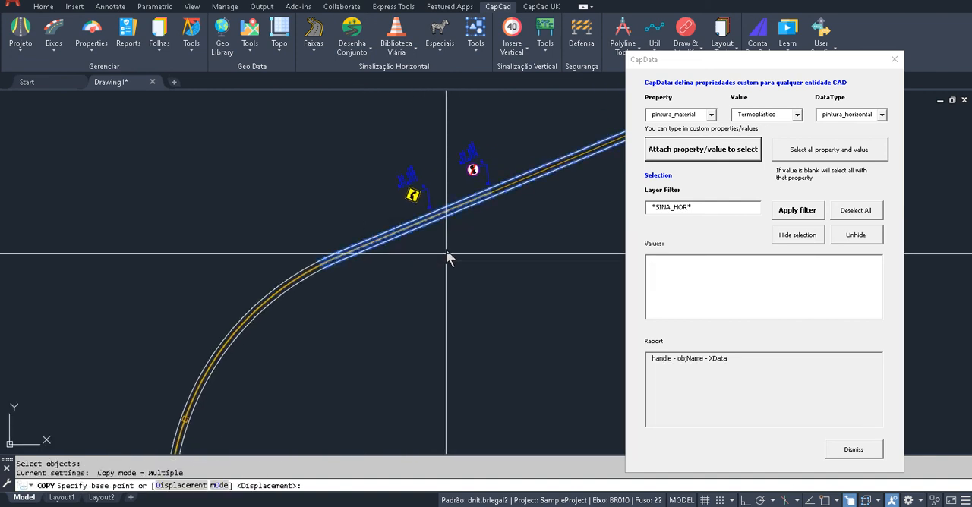
click(447, 249)
drag(462, 344, 369, 253)
click(542, 385)
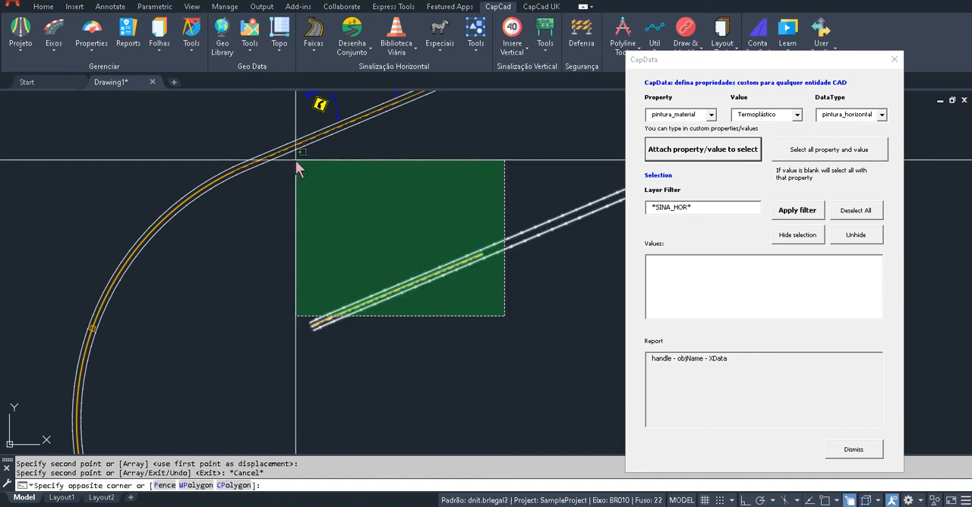
Set pintura_material to Tinta acrílica on the copied markings and clear the selection
click(296, 161)
click(796, 115)
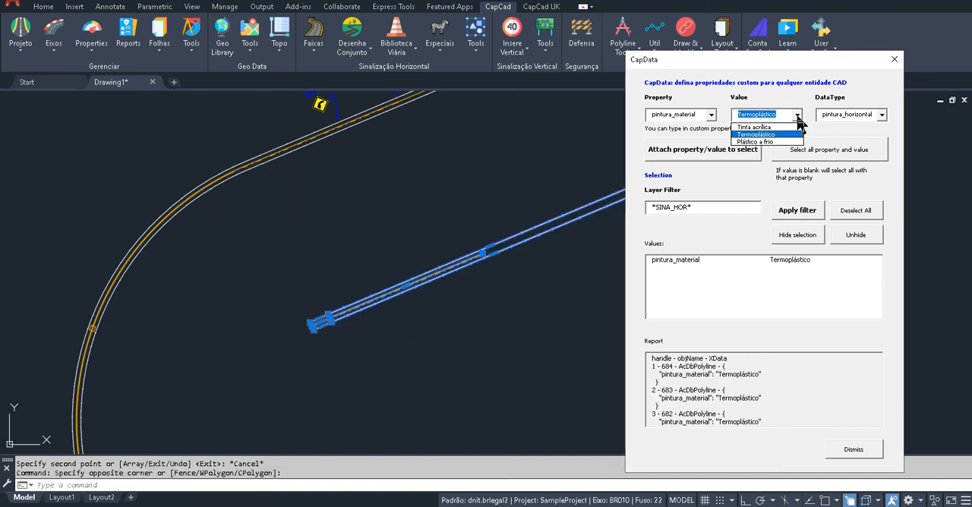
click(762, 133)
click(717, 153)
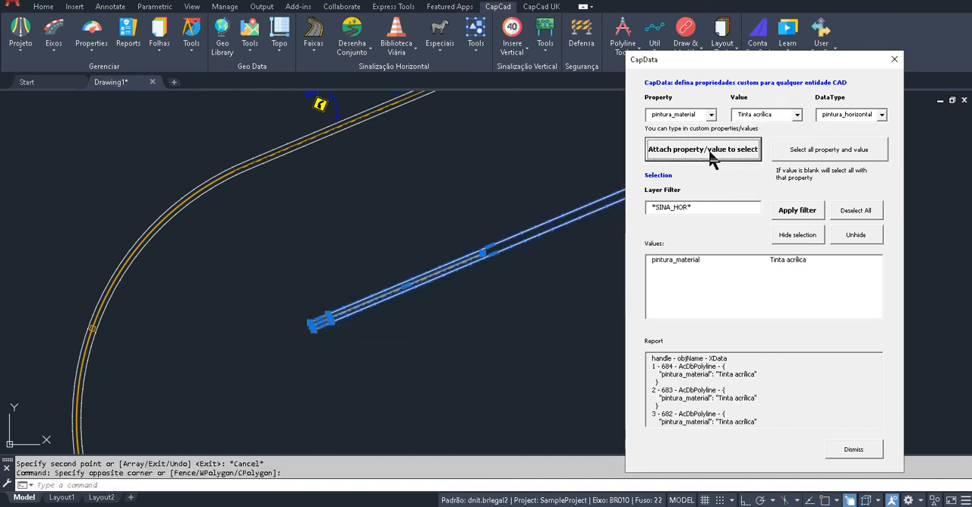
key(Escape)
Check the pintura_material value of the copied markings and of the original curve markings separately
click(536, 185)
click(317, 407)
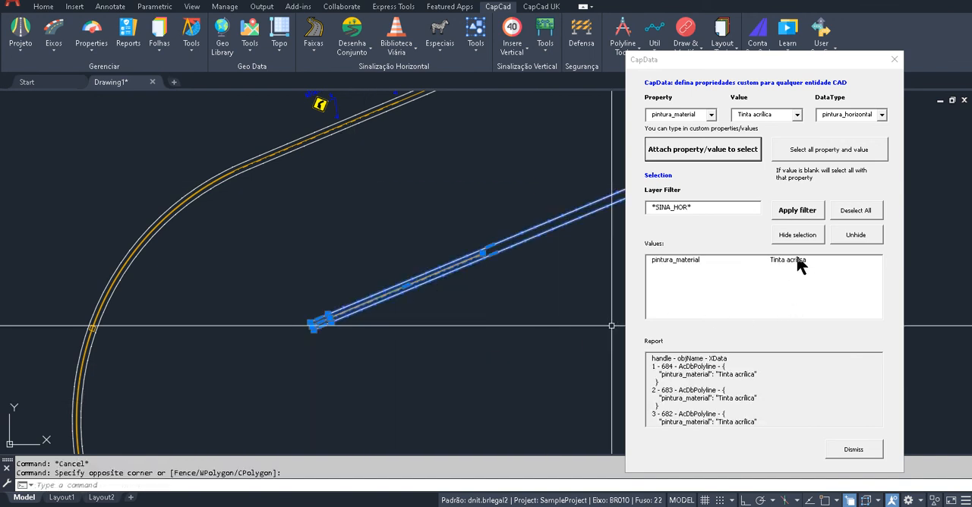
key(Escape)
click(389, 205)
click(141, 168)
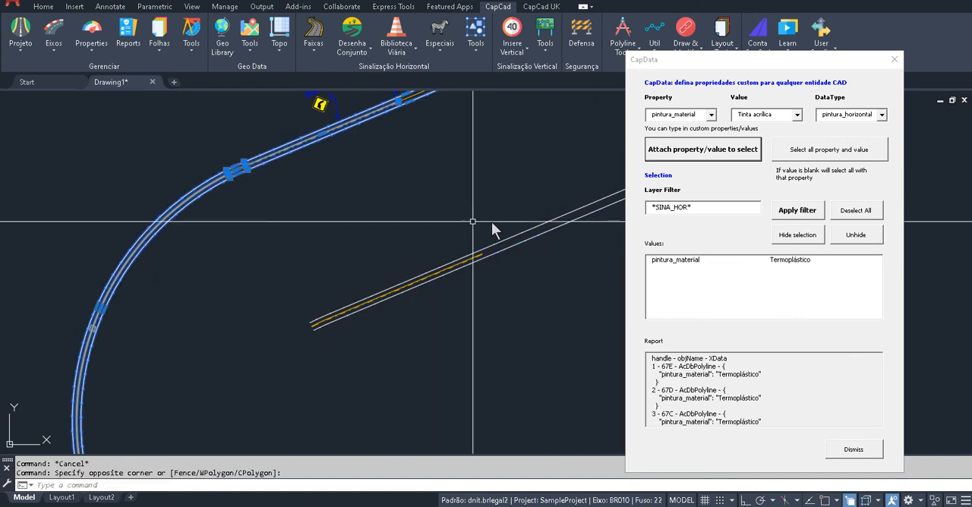
key(Escape)
Inspect the combined pintura_material value of the copied and bend markings, cancel its editing dialog, and close CapData
click(431, 199)
click(349, 328)
click(337, 250)
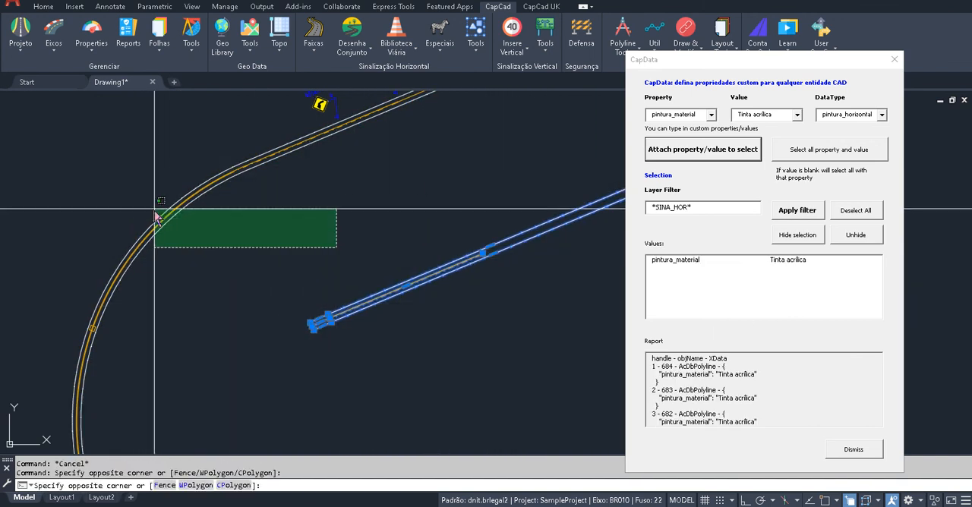
click(152, 209)
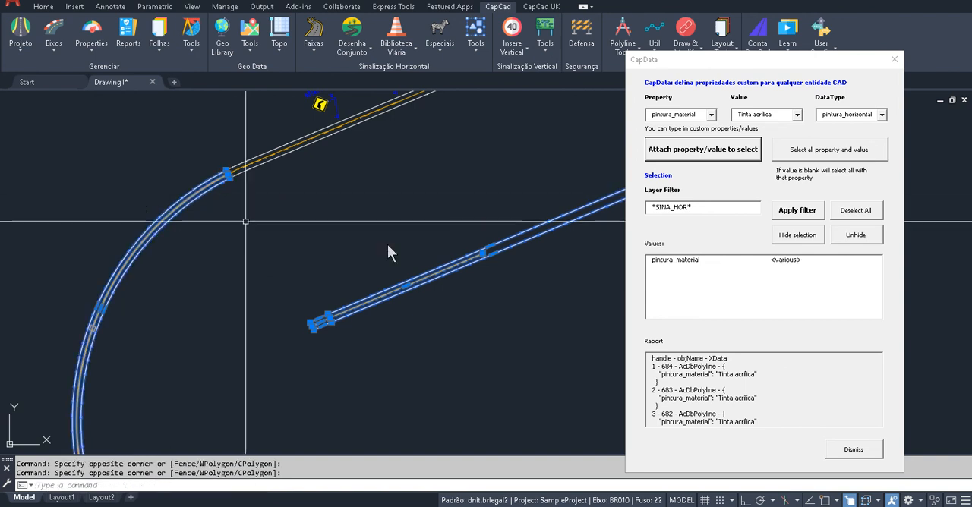
double_click(783, 260)
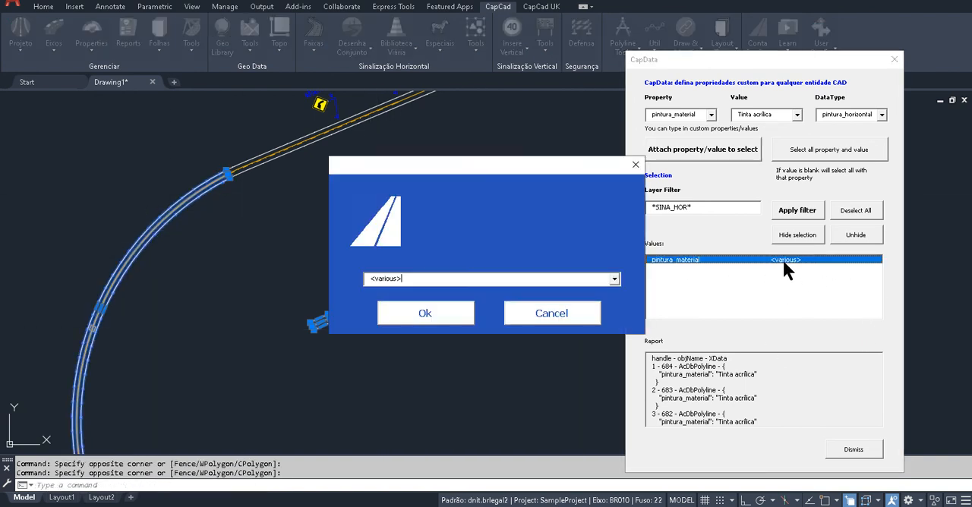
click(613, 280)
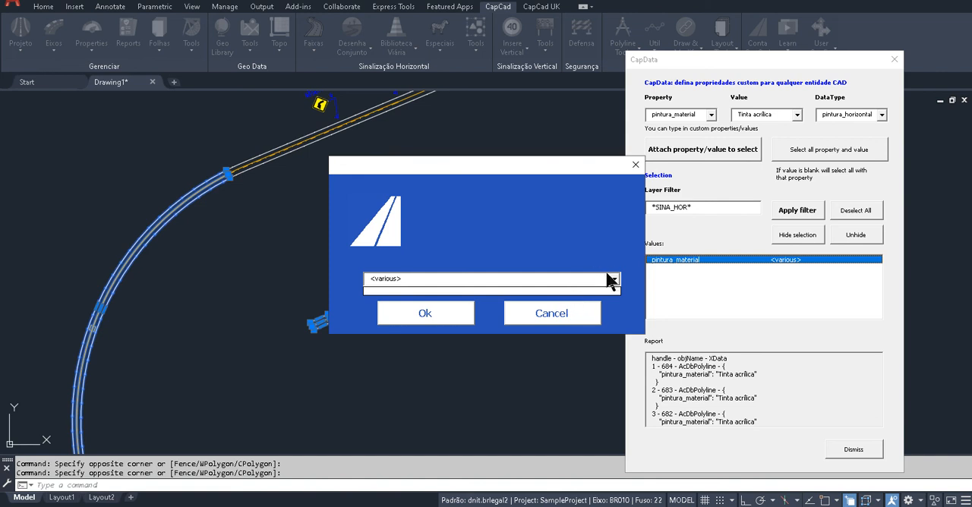
click(571, 328)
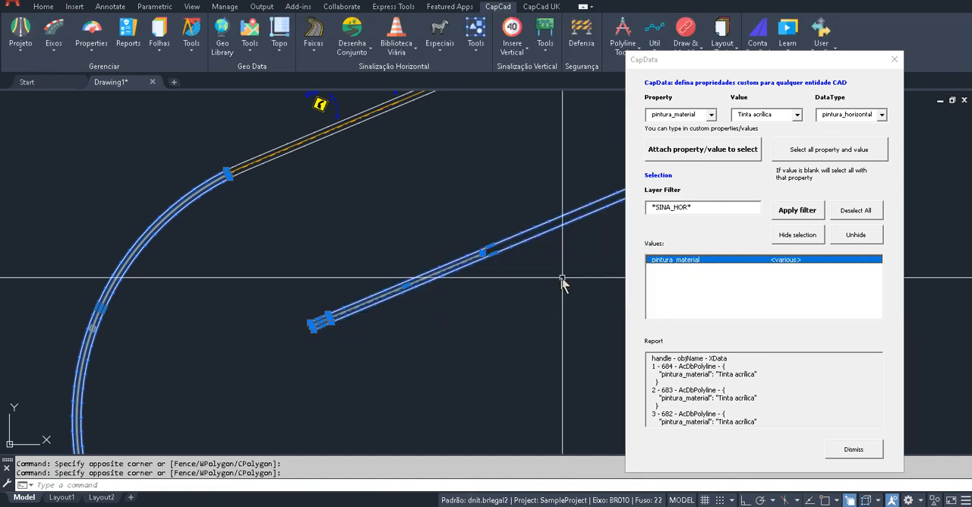
scroll(536, 266, down, 3)
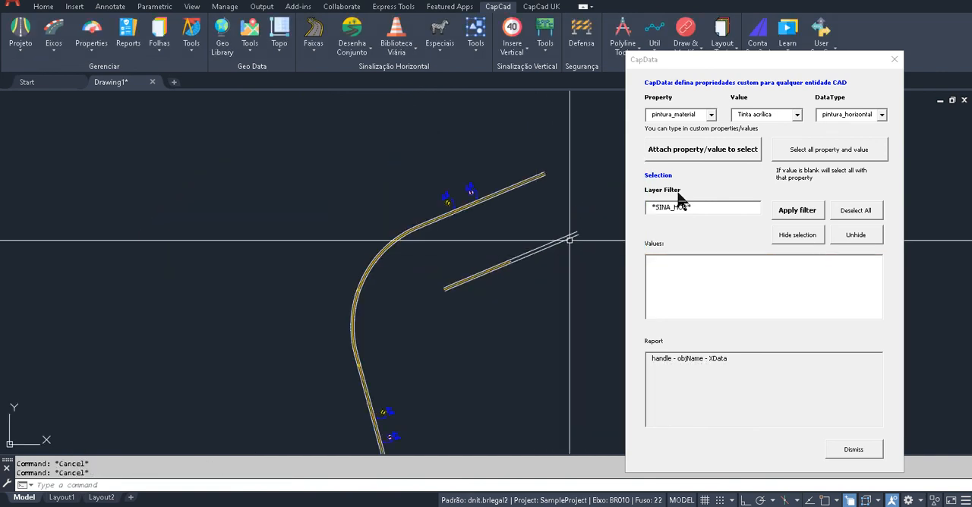
click(895, 59)
Generate the Horizontal Longitudinal report for the drawing and enlarge the resulting Excel spreadsheet to full screen
drag(494, 241, 430, 145)
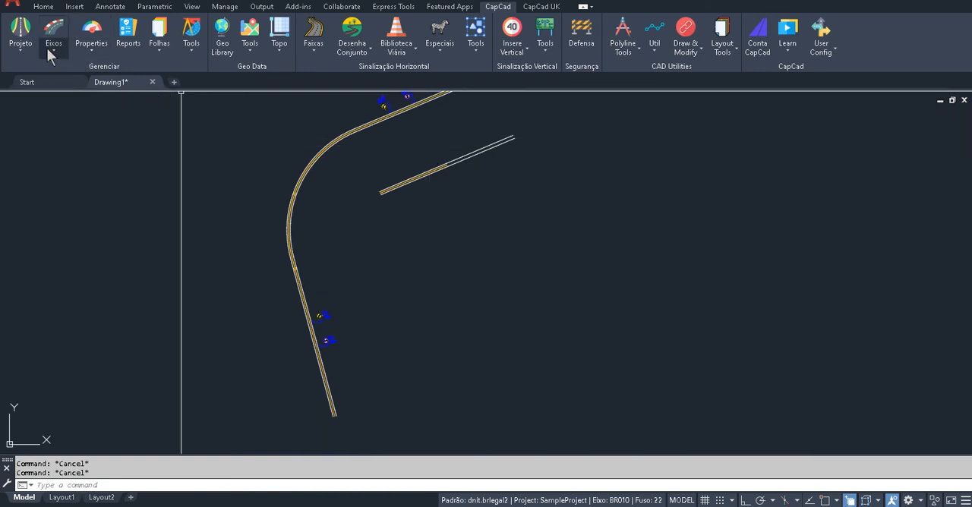
click(128, 45)
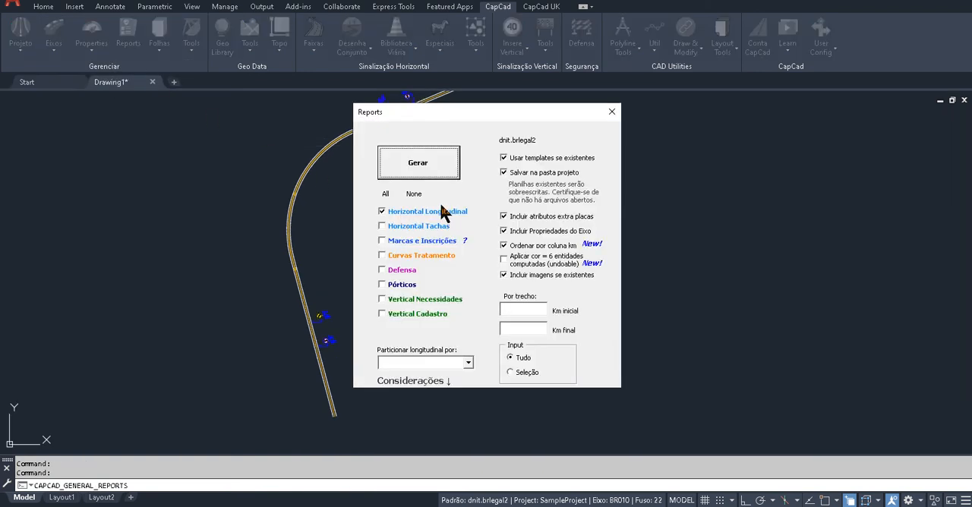
click(422, 167)
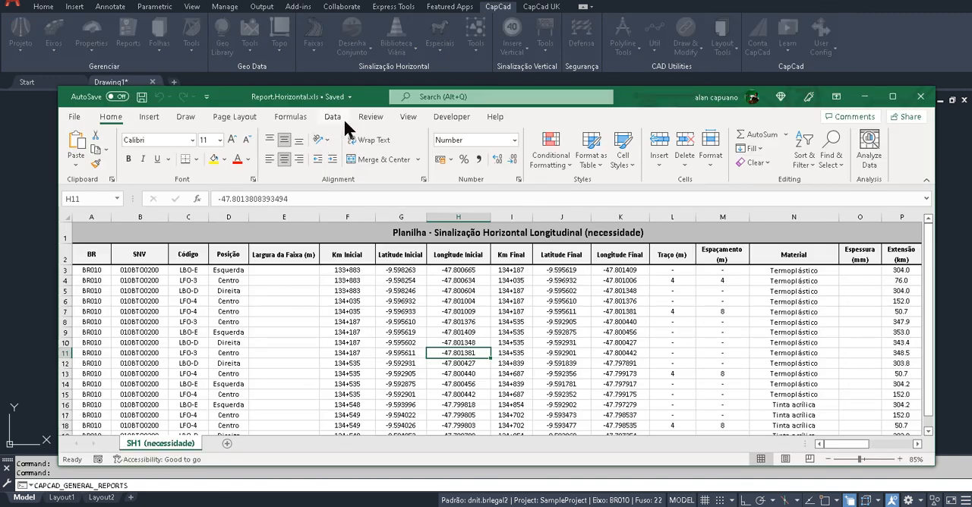
double_click(377, 98)
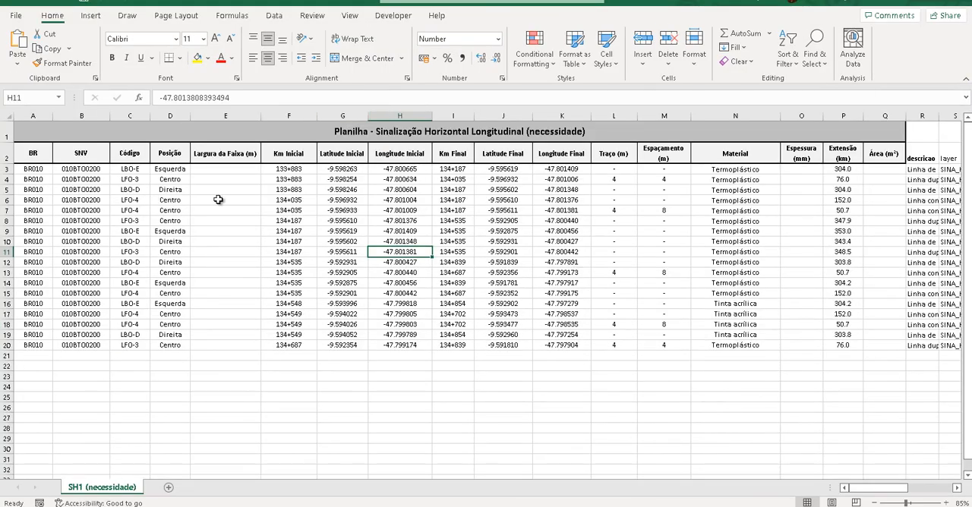
Examine the Material column of the longitudinal marking report for the paint material of each line
mouse_move(749, 170)
mouse_down()
mouse_move(733, 338)
mouse_move(733, 180)
mouse_up()
drag(754, 216, 729, 377)
click(734, 428)
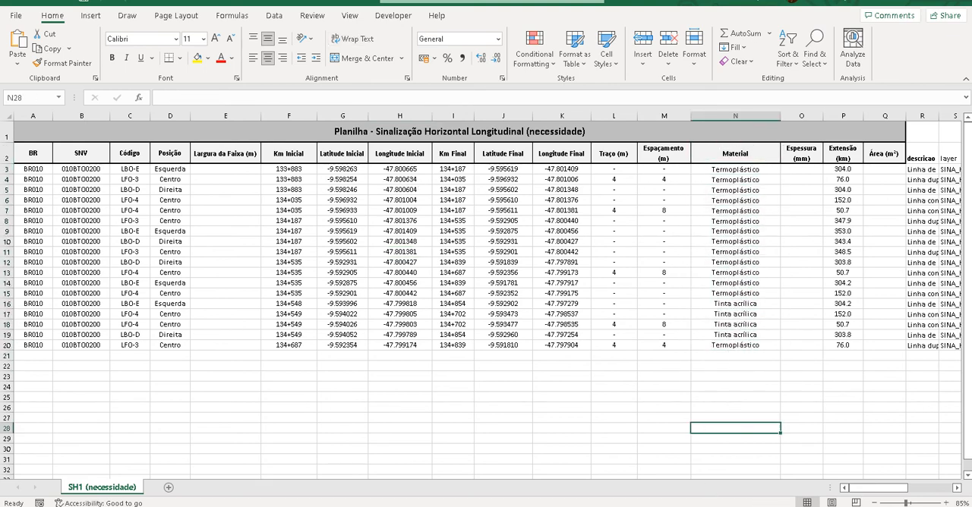